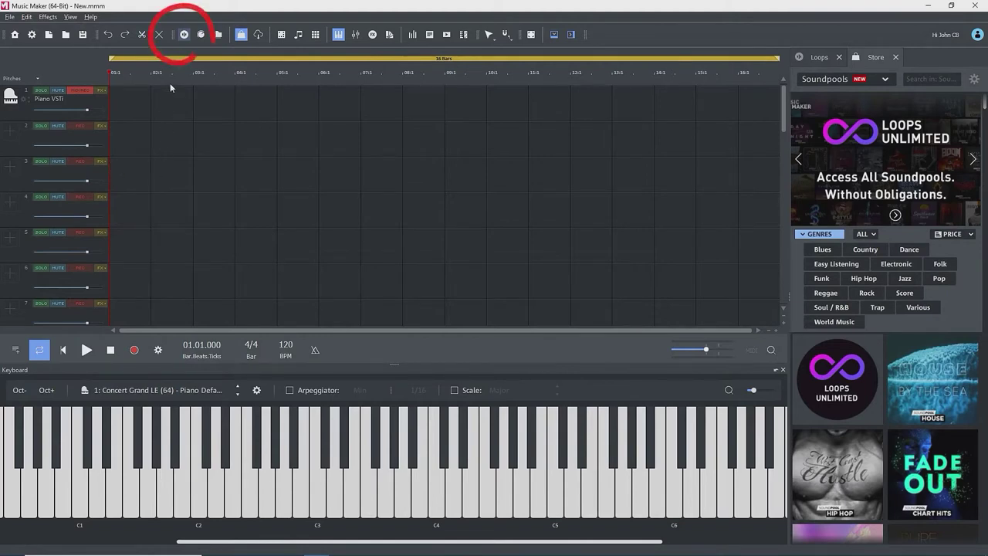
# Switch the right-hand panel from the Store to the Loops browser.
pyautogui.click(185, 34)
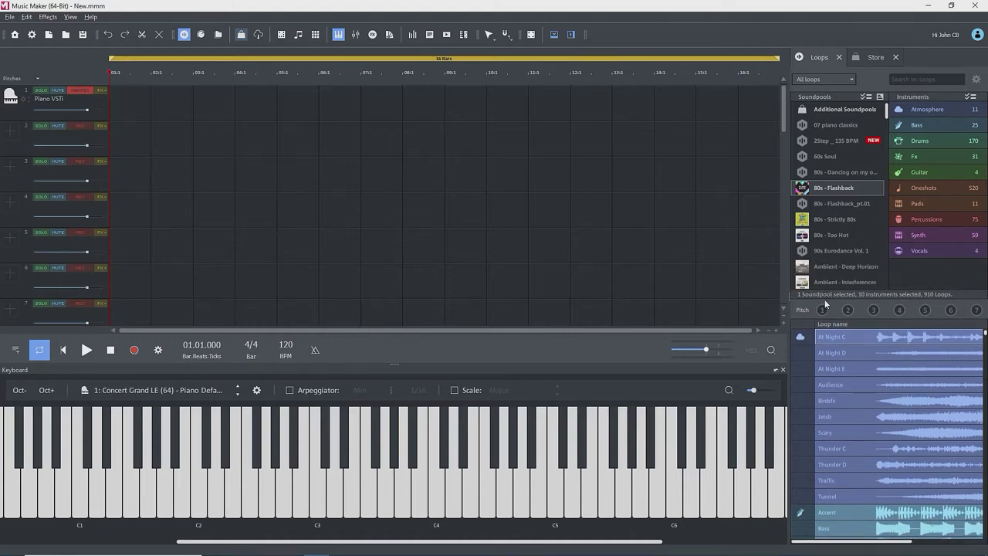
# Dock the Loops browser below the arrangement and widen its loop-name column.
pyautogui.moveTo(788, 282); pyautogui.dragTo(691, 282)
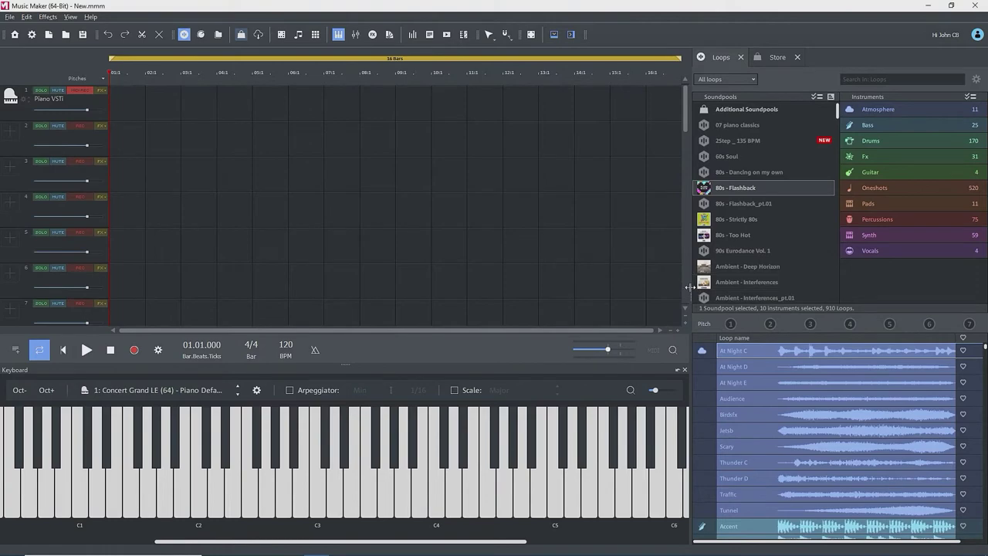
pyautogui.moveTo(771, 52); pyautogui.dragTo(296, 416)
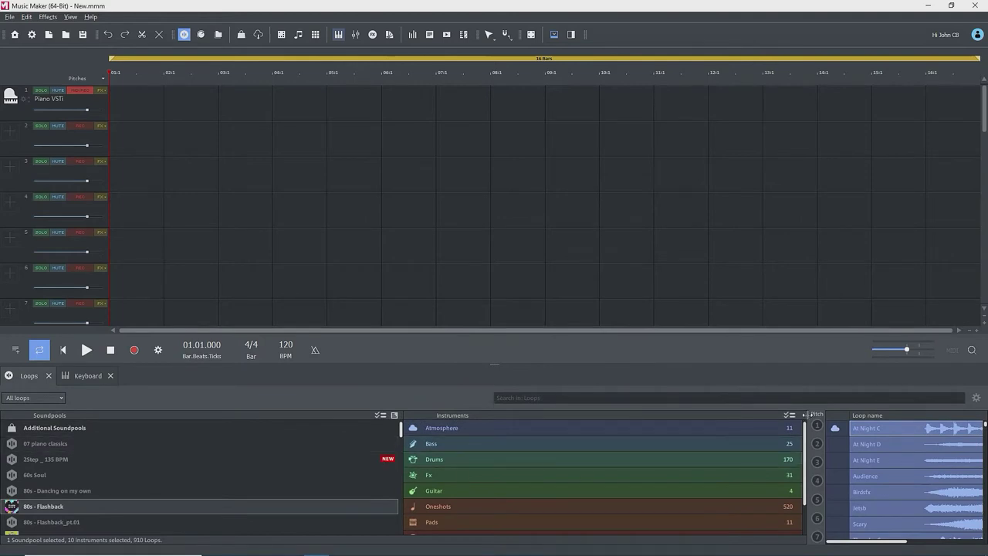
pyautogui.moveTo(807, 416); pyautogui.dragTo(553, 424)
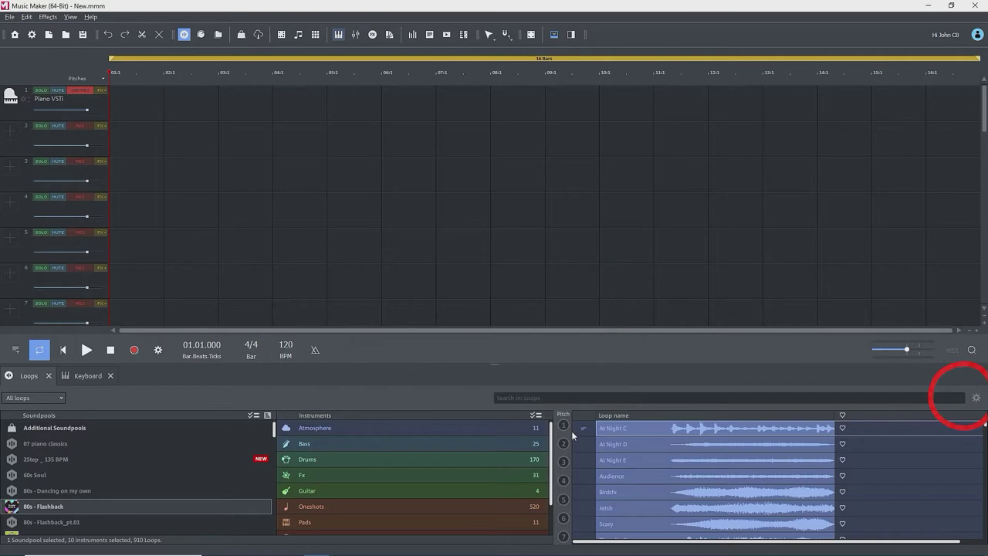
# Turn on the BPM, Length and Harmony optional columns in the loop list.
pyautogui.click(976, 397)
pyautogui.moveTo(981, 405)
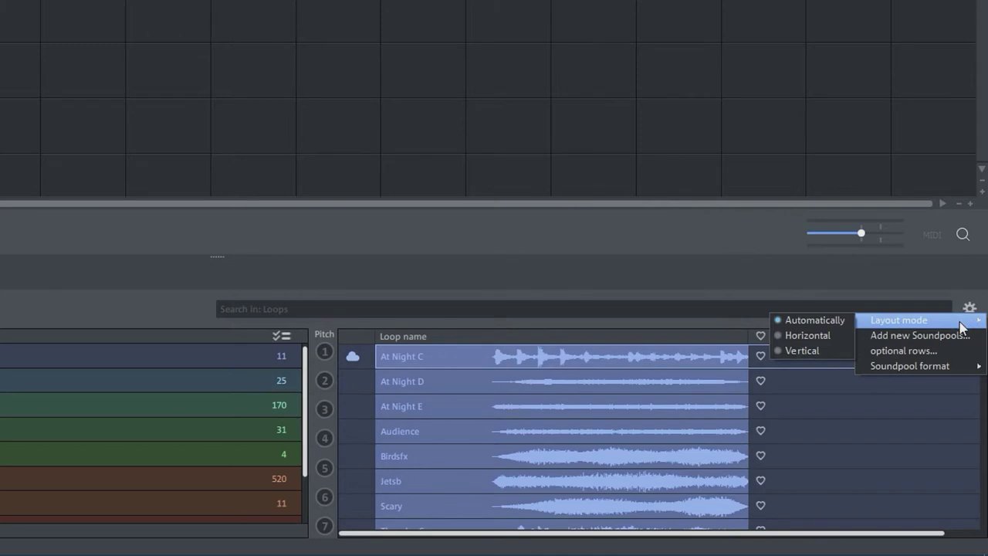
pyautogui.click(911, 351)
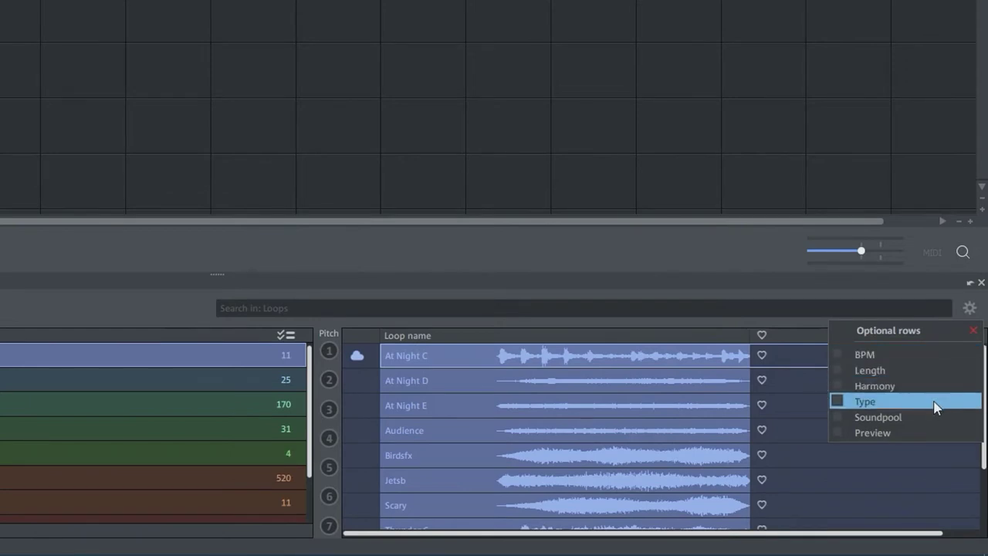
pyautogui.click(839, 354)
pyautogui.click(838, 370)
pyautogui.click(838, 385)
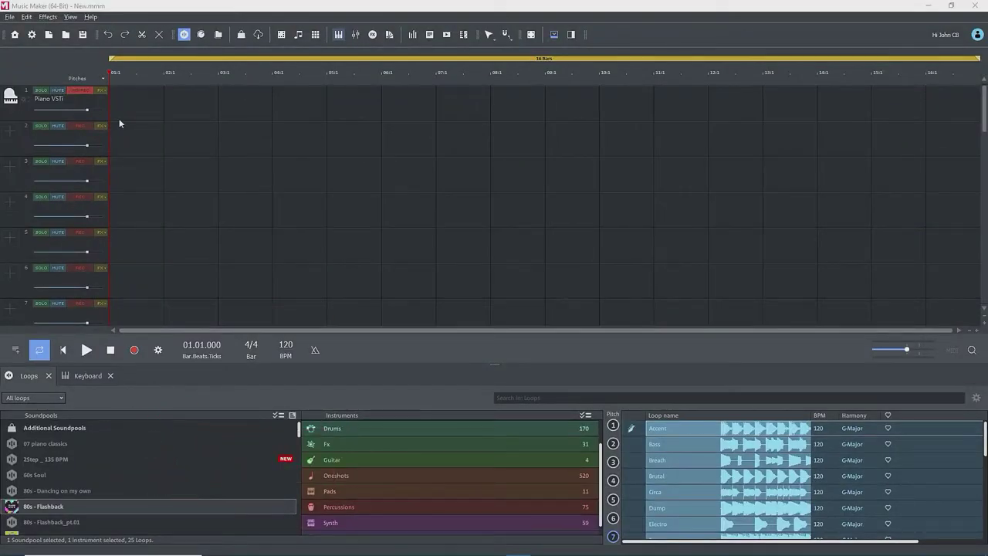
# Open the Store and preview the Easy Listening - Winged bass loops at pitch 1, C-Major.
pyautogui.click(240, 35)
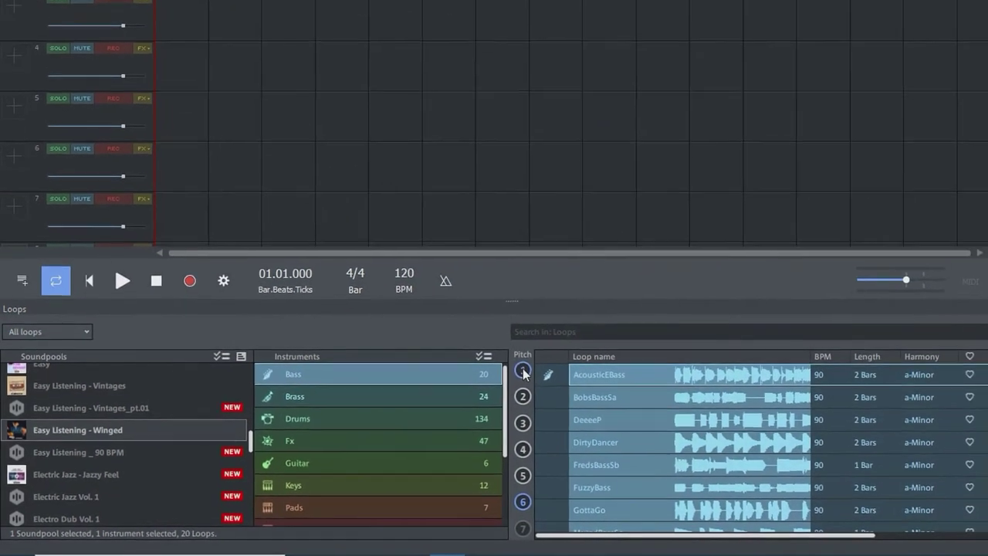
pyautogui.click(523, 372)
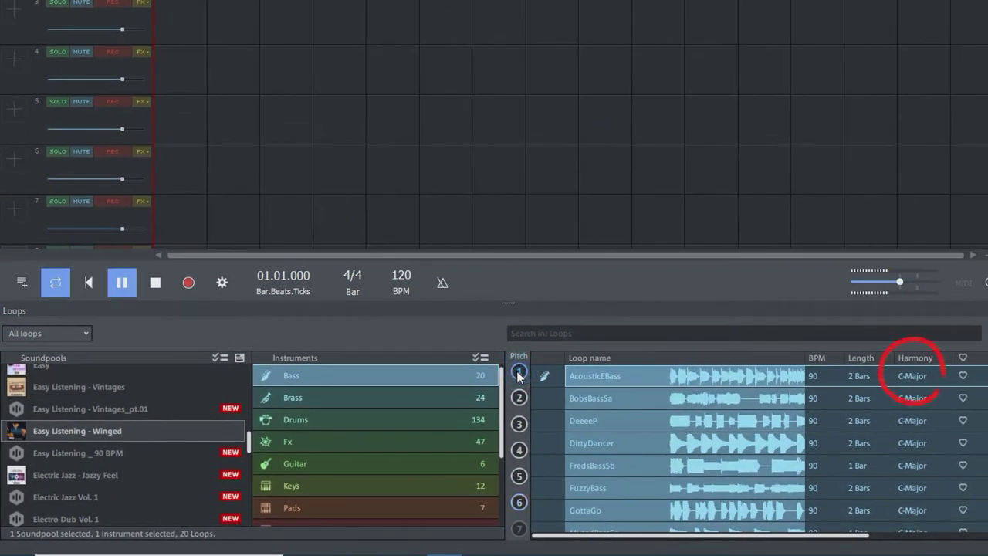
# Preview the loops at pitches 2–6 (d-Minor to a-Minor), then list the drum loops.
pyautogui.click(520, 397)
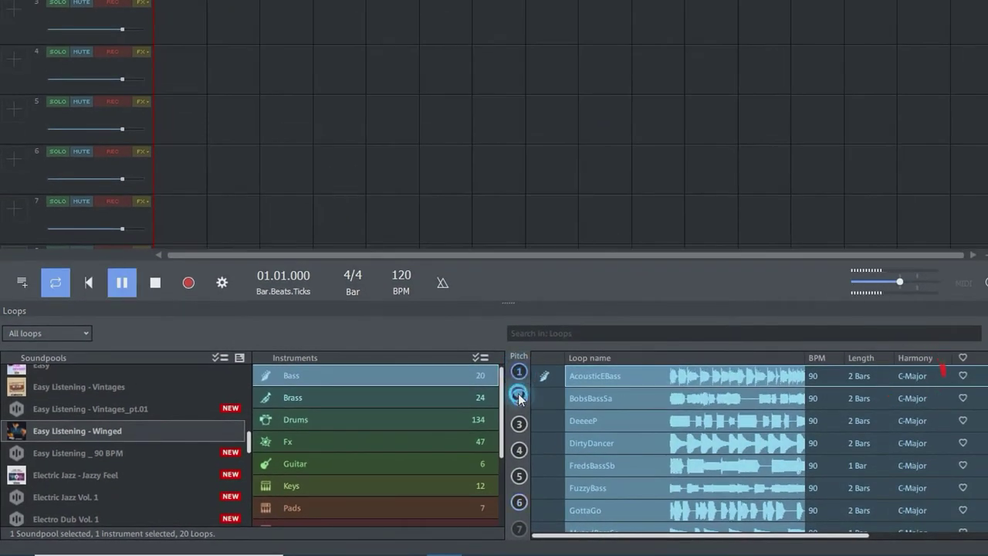
pyautogui.click(518, 424)
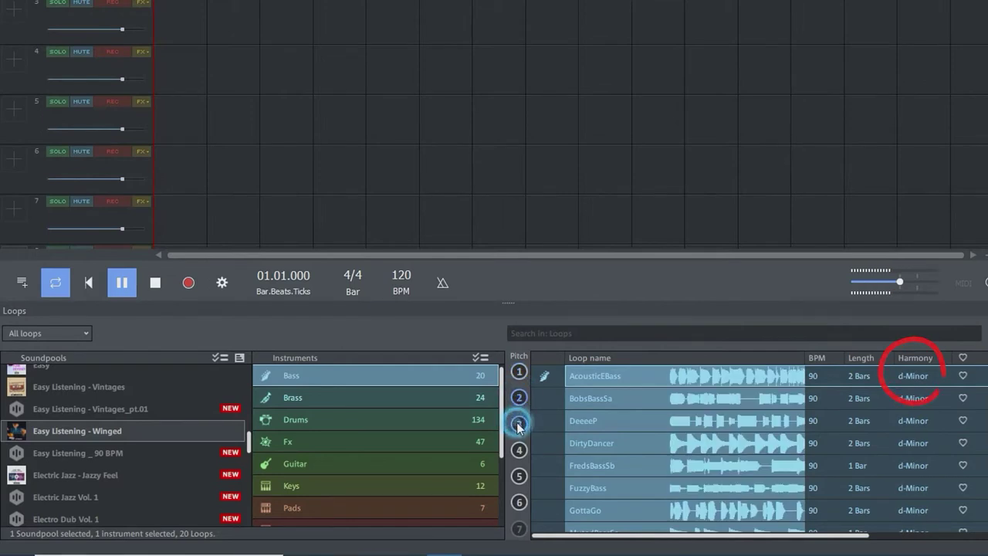
pyautogui.click(518, 450)
pyautogui.click(519, 475)
pyautogui.click(519, 501)
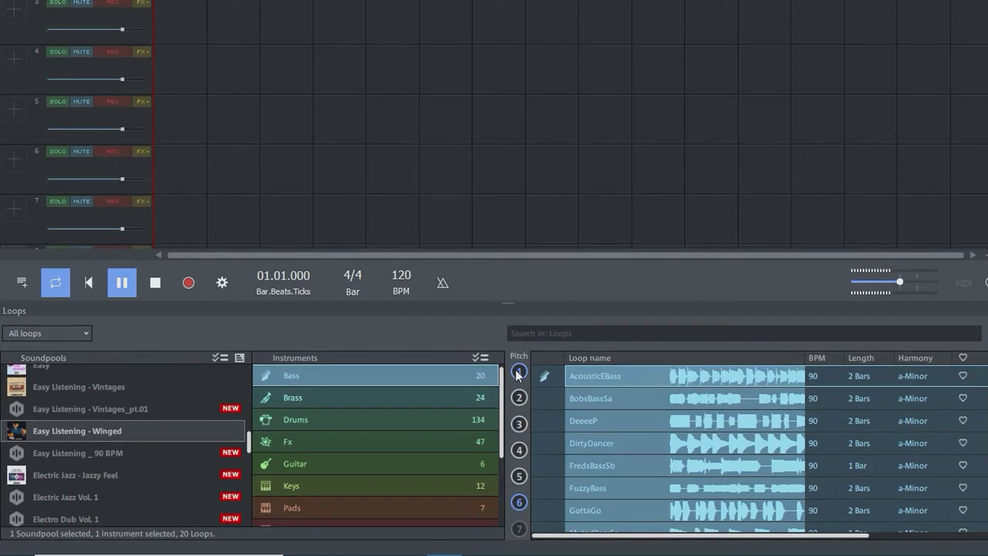
pyautogui.click(378, 423)
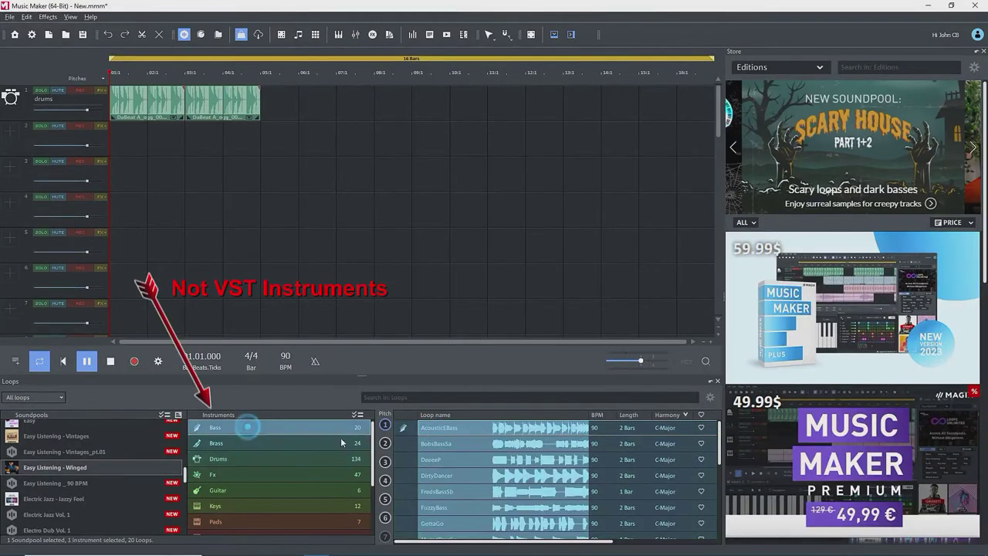
# Add AcousticBass, NusaxD and PluckedGuit to tracks 2–4 and stretch the drums to bar 8.
pyautogui.doubleClick(440, 427)
pyautogui.click(244, 443)
pyautogui.doubleClick(442, 461)
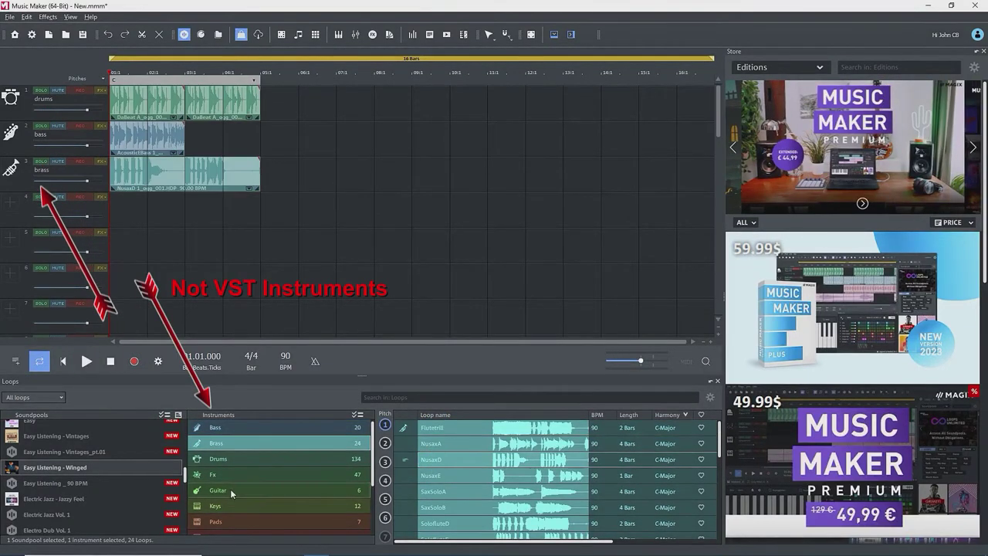
pyautogui.click(225, 494)
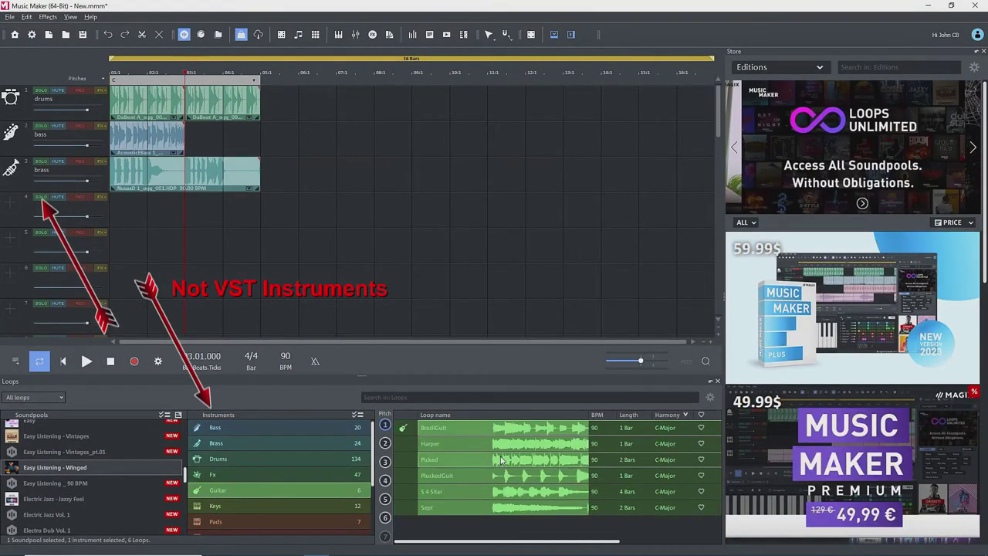
pyautogui.doubleClick(464, 475)
pyautogui.moveTo(259, 117); pyautogui.dragTo(383, 116)
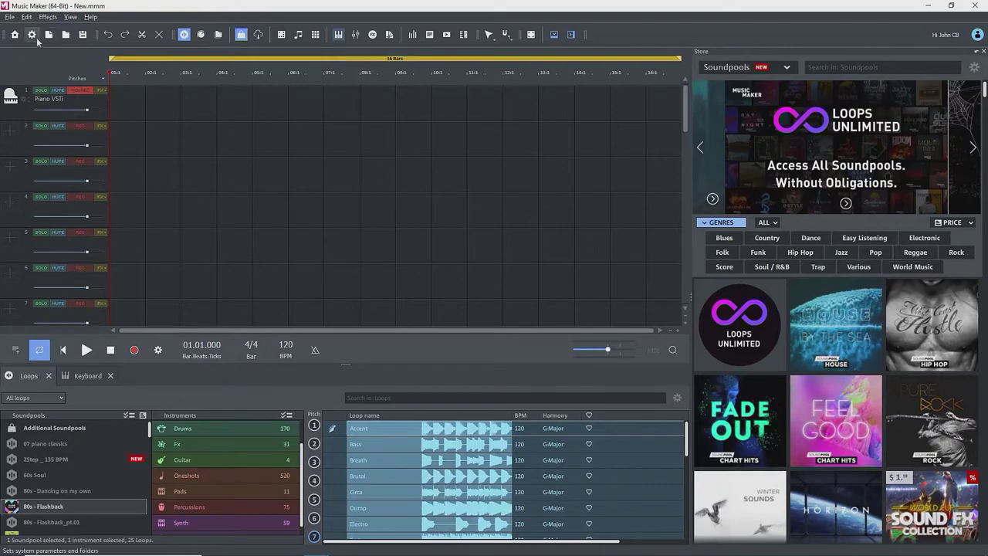
# Open Program settings and show the Folders page with the folder locations.
pyautogui.click(32, 35)
pyautogui.click(620, 161)
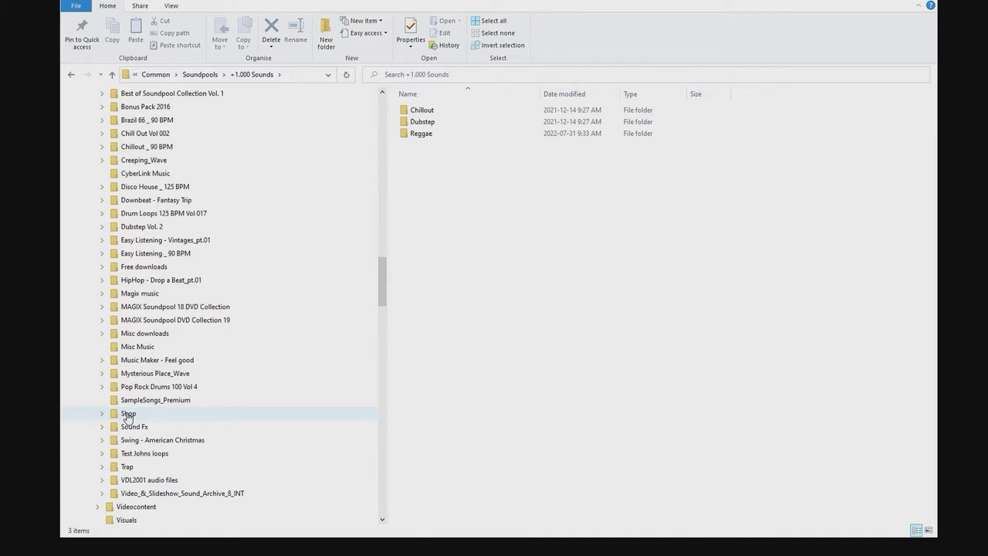
# Open the Shop soundpool folder in File Explorer and browse its 61 soundpool folders.
pyautogui.click(128, 414)
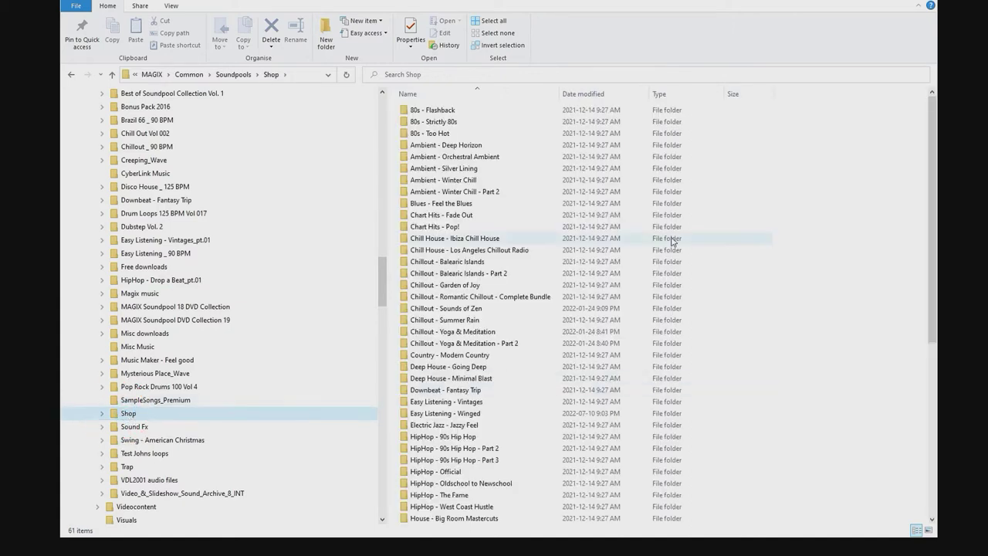
pyautogui.scroll(-8, 672, 239)
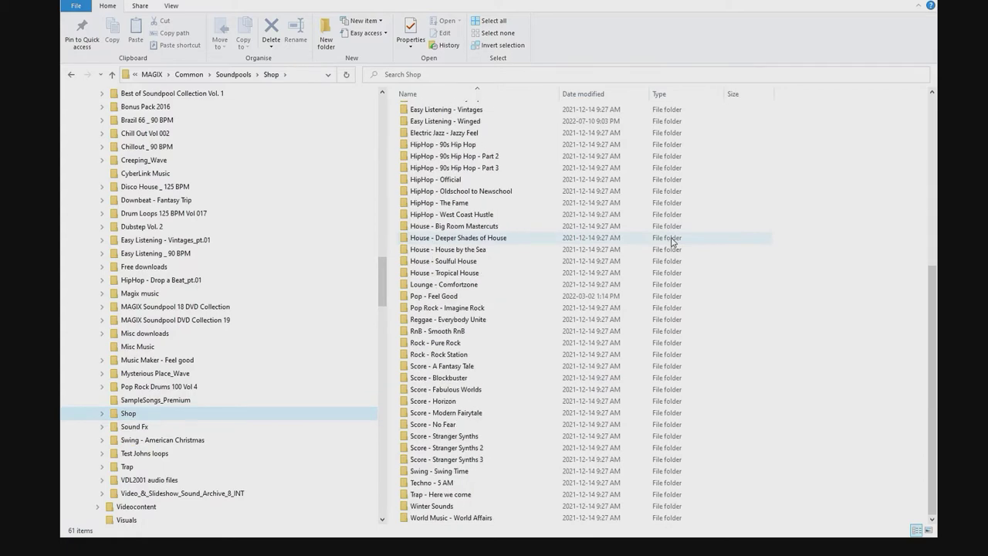
pyautogui.scroll(1, 672, 242)
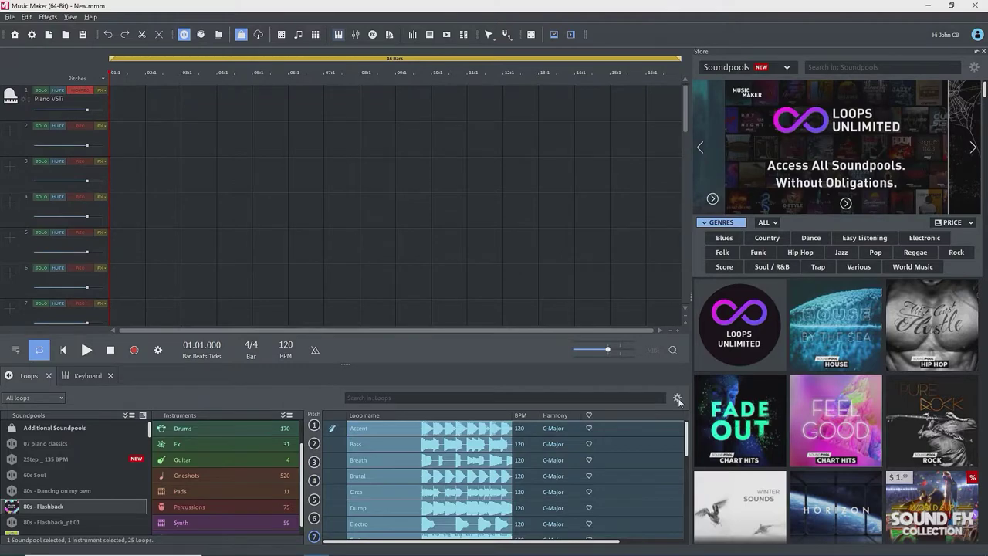
# Add Basics_19 > 90s Eurodance Vol. 1 as a new soundpool folder.
pyautogui.click(678, 399)
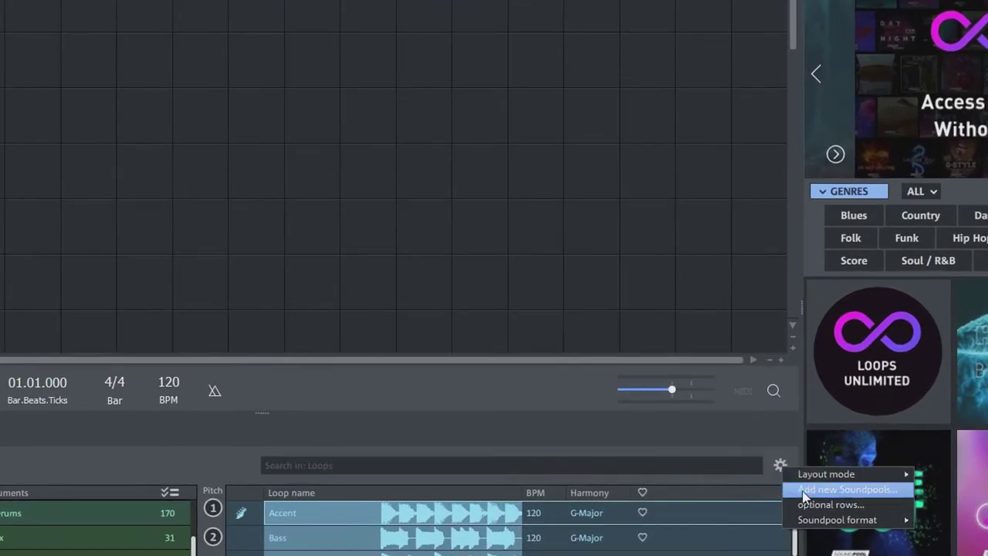
pyautogui.click(803, 492)
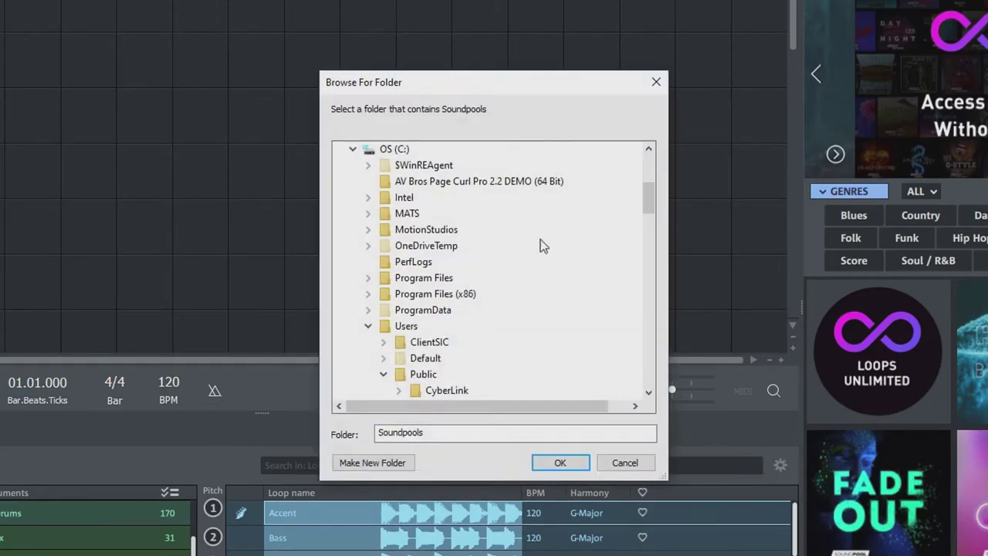
pyautogui.moveTo(649, 197); pyautogui.dragTo(655, 241)
pyautogui.click(481, 311)
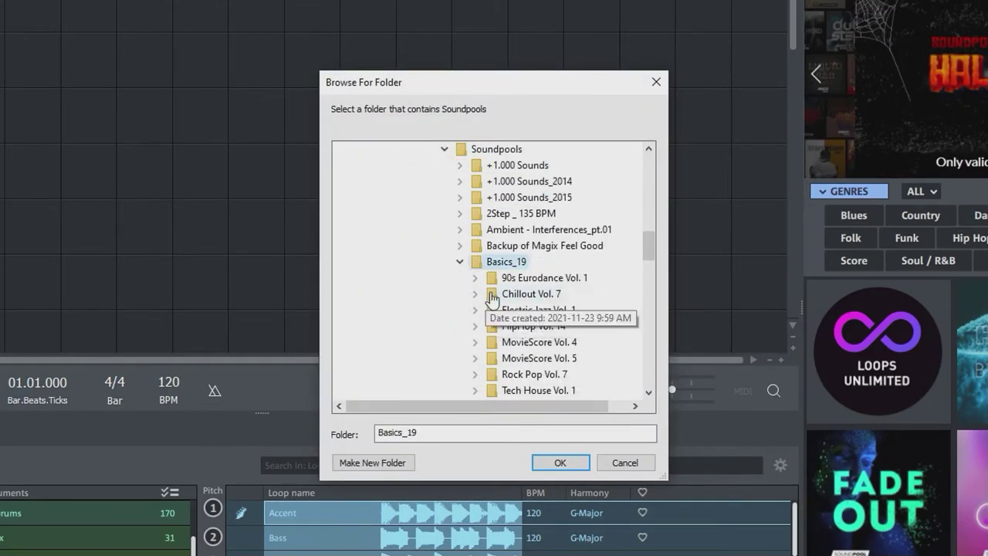
pyautogui.click(483, 280)
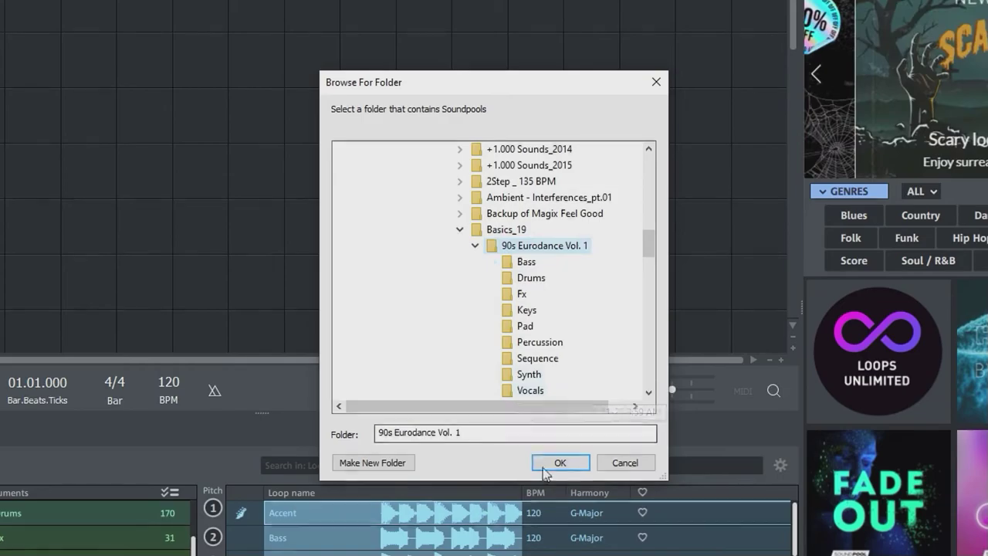
pyautogui.click(560, 464)
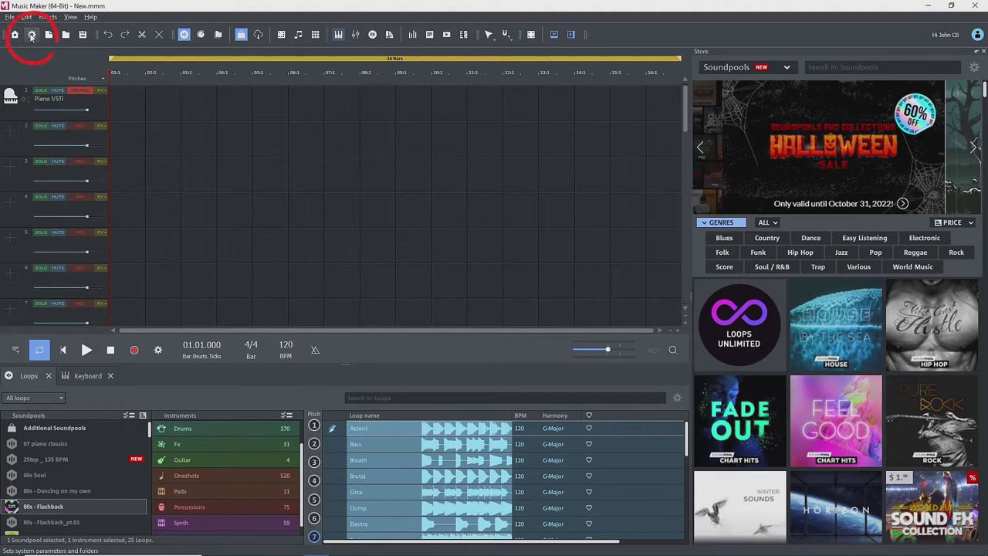
# Rescan the installed soundpools from Program settings, confirming with Yes.
pyautogui.click(32, 36)
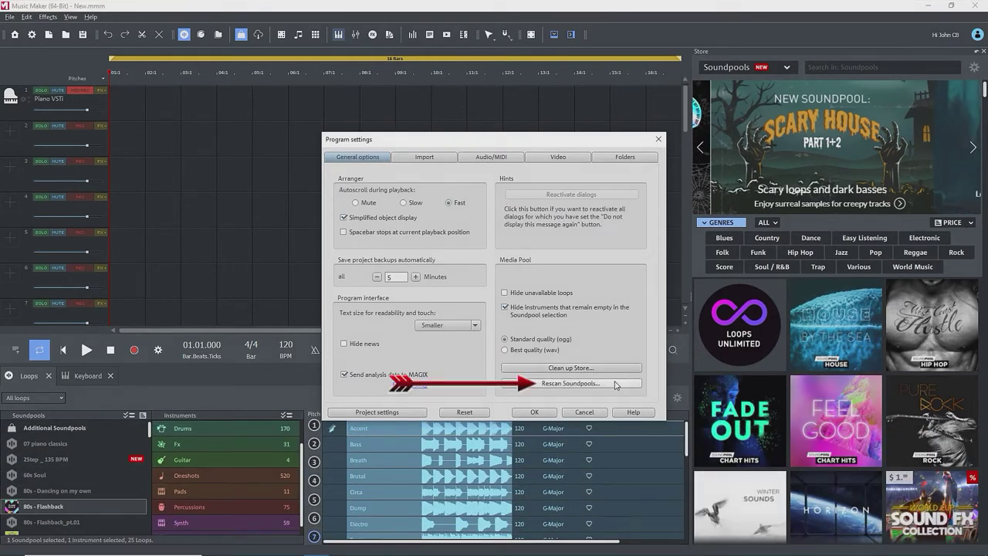
pyautogui.click(556, 386)
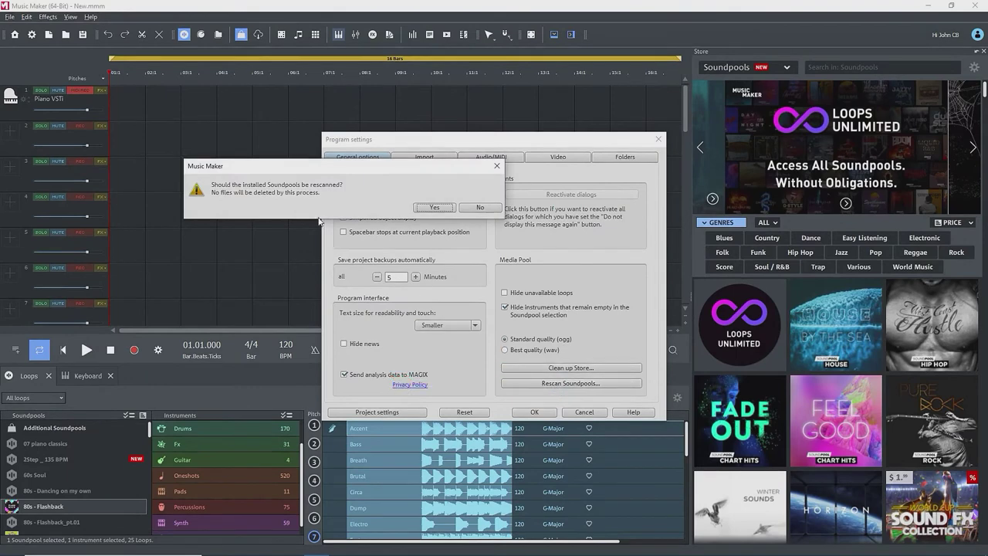
pyautogui.click(432, 207)
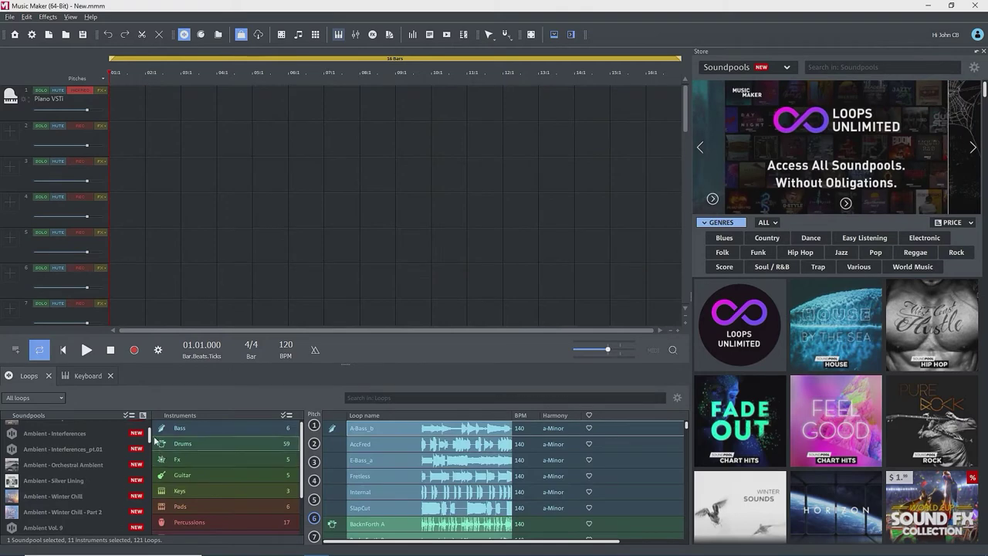
# Drag the DVD's soundpool folders into Common\Soundpools\Basics_17 to copy them there.
pyautogui.scroll(2, 152, 442)
pyautogui.moveTo(153, 444); pyautogui.dragTo(156, 525)
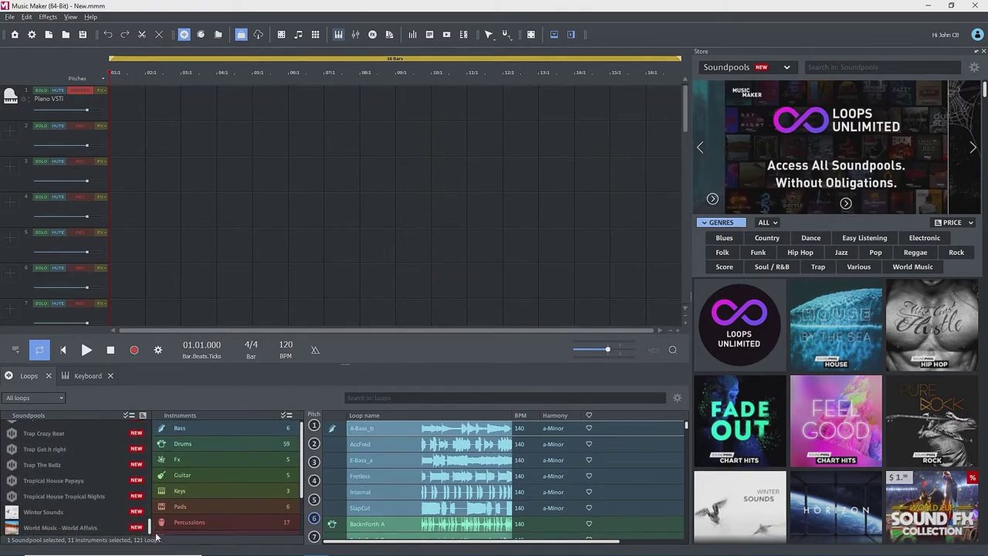
pyautogui.scroll(3, 157, 525)
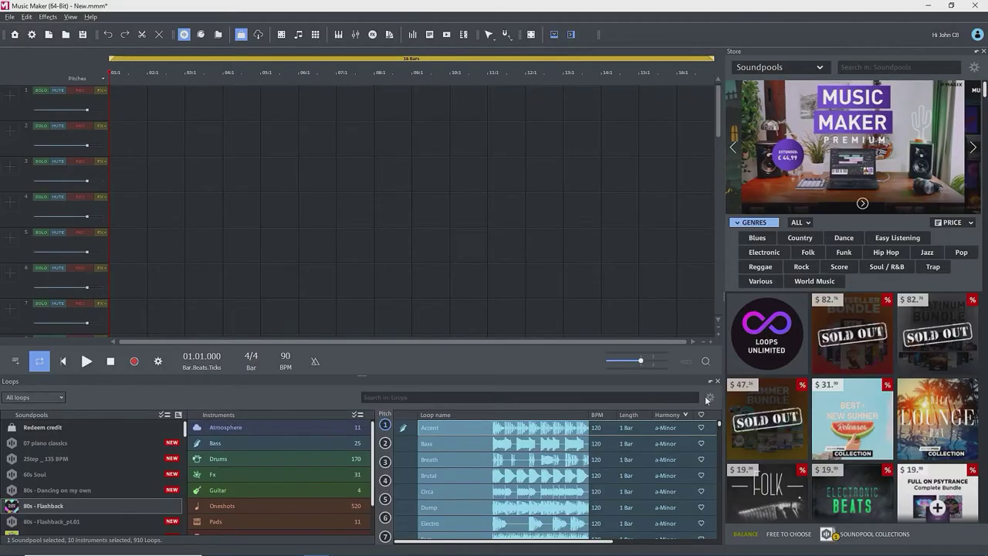
# Import Basics_17\Breakbeat Vol. 1 as a new soundpool and list its 125 BPM C-Major loops.
pyautogui.click(710, 397)
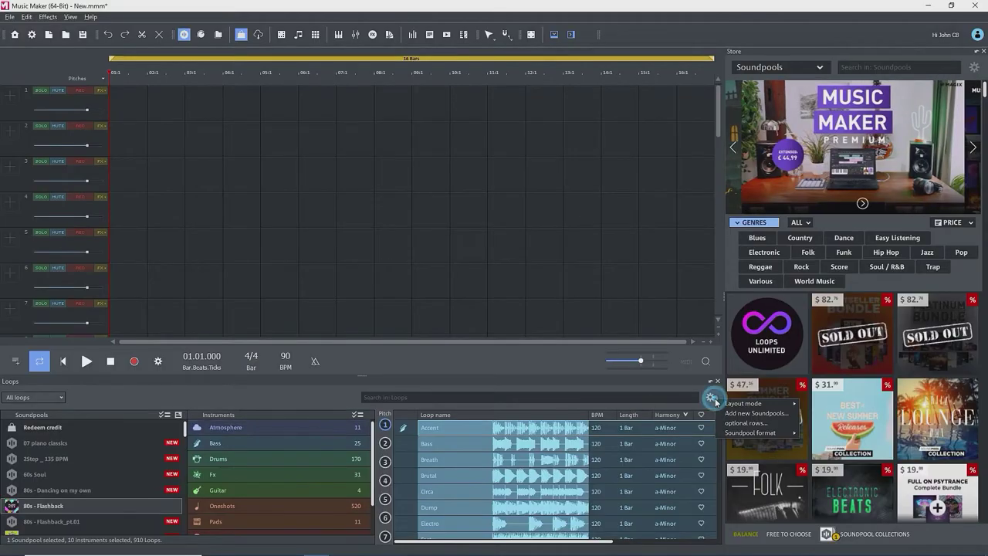
pyautogui.click(756, 413)
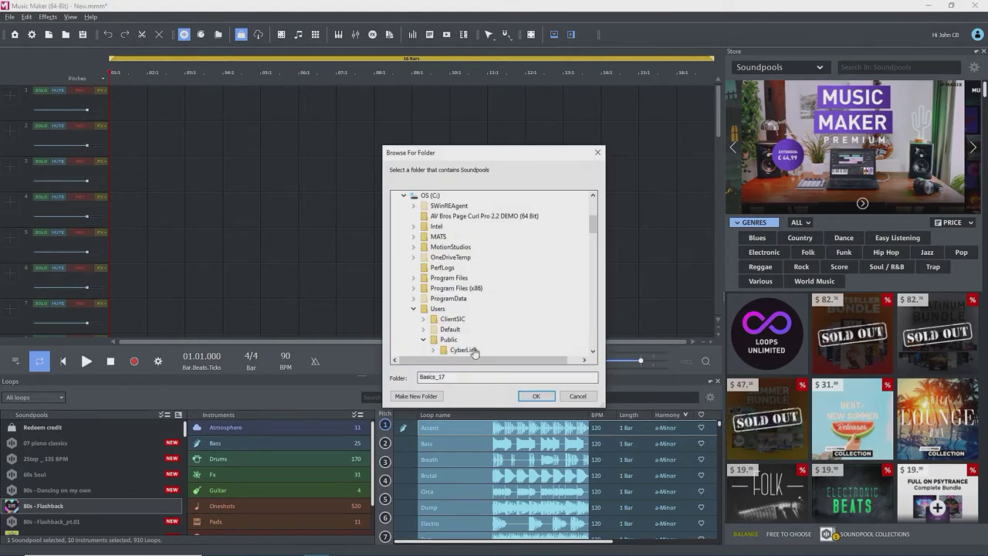
pyautogui.scroll(-10, 593, 309)
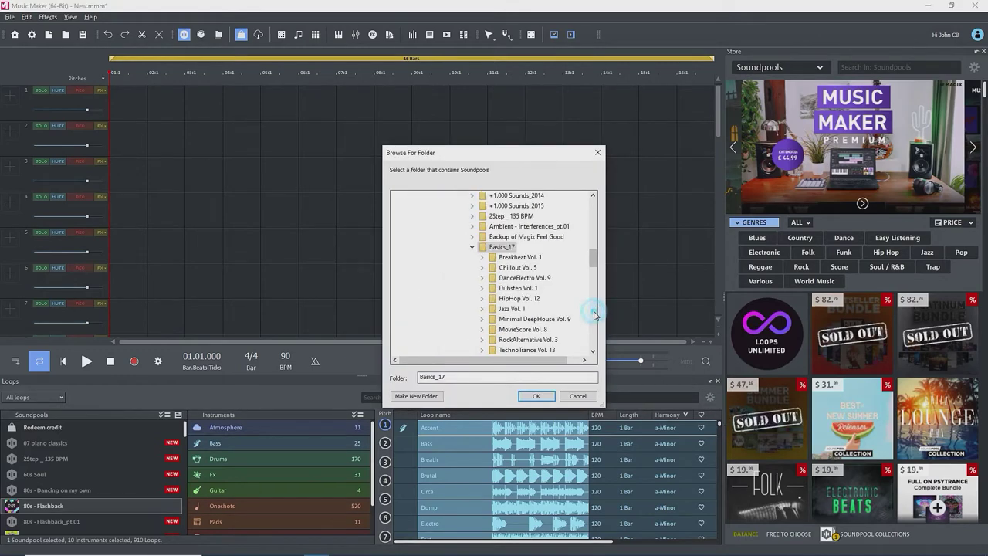
pyautogui.doubleClick(519, 256)
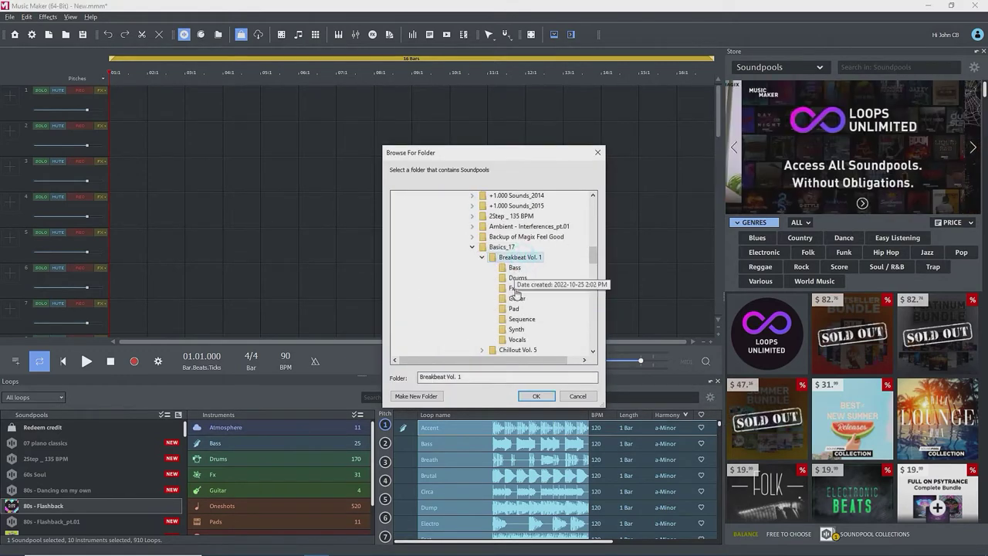
pyautogui.click(525, 396)
pyautogui.scroll(-5, 187, 443)
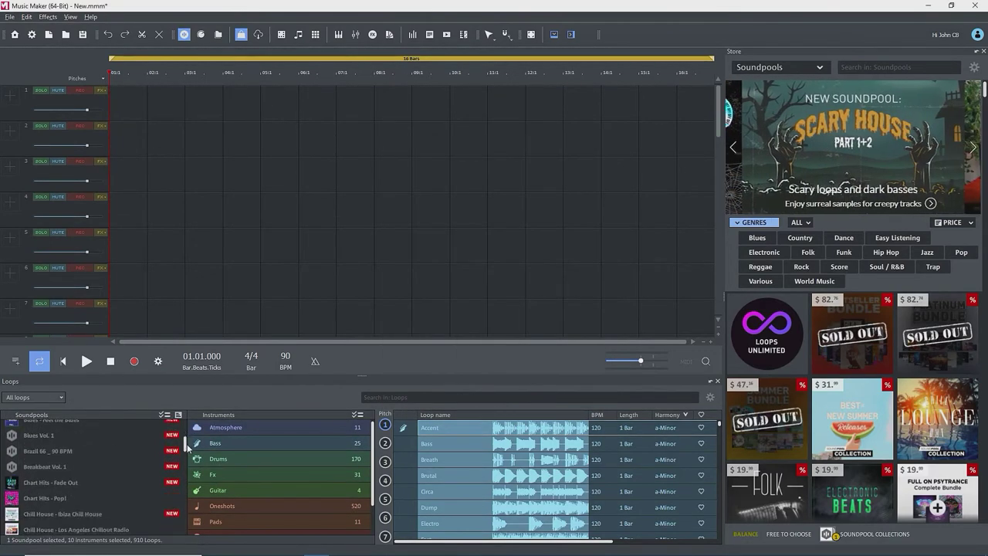
pyautogui.click(41, 467)
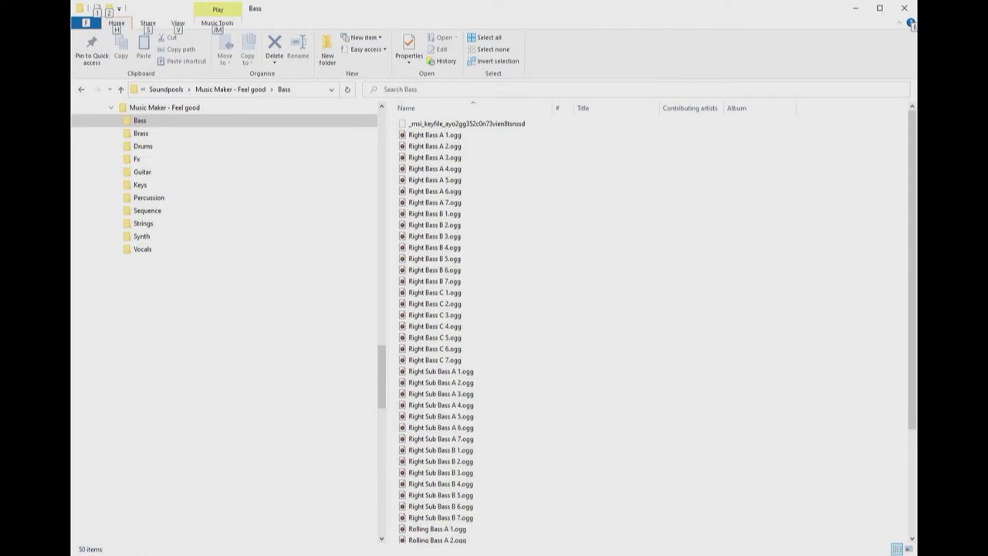
# Bring Music Maker up beside the Feel good soundpool's Bass folder in Explorer.
pyautogui.hotkey('alt', 'Tab')
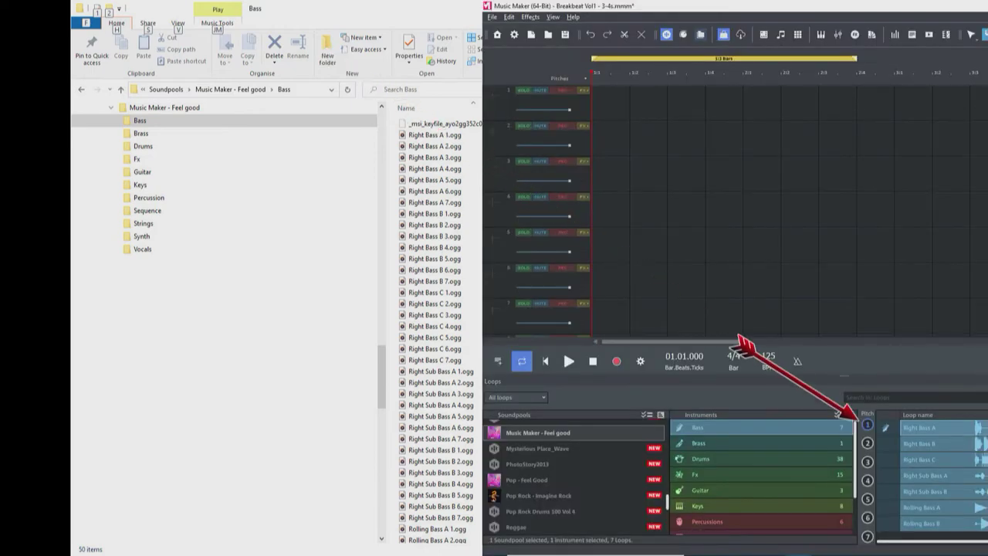
# Switch back to File Explorer after comparing the seven Feel good bass loops.
pyautogui.hotkey('alt', 'Tab')
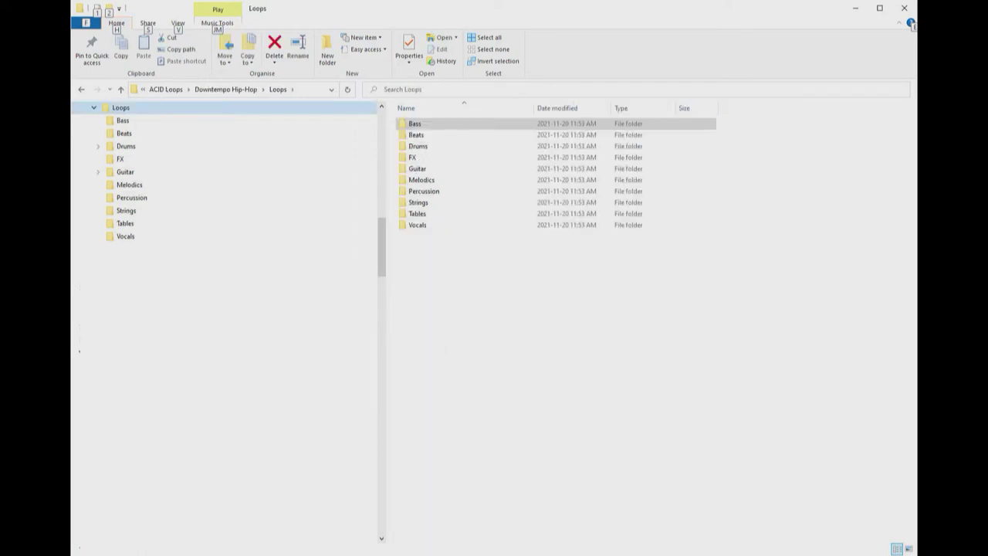
# Open the Bass subfolder of the Downtempo Hip-Hop Loops folder from the keyboard.
pyautogui.press('Down')
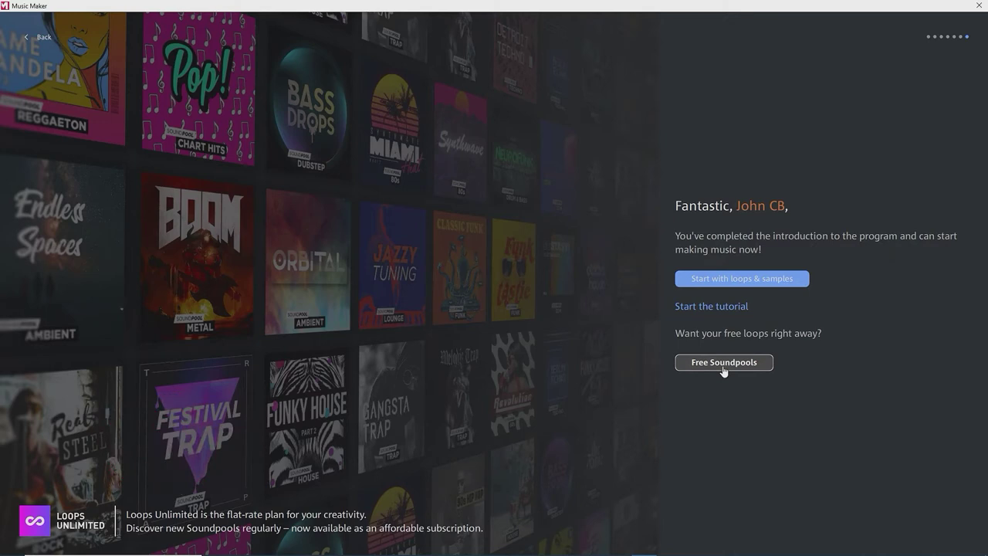
# Show the Free loops panel listing free soundpools such as Fade Out and Feel Good.
pyautogui.click(723, 362)
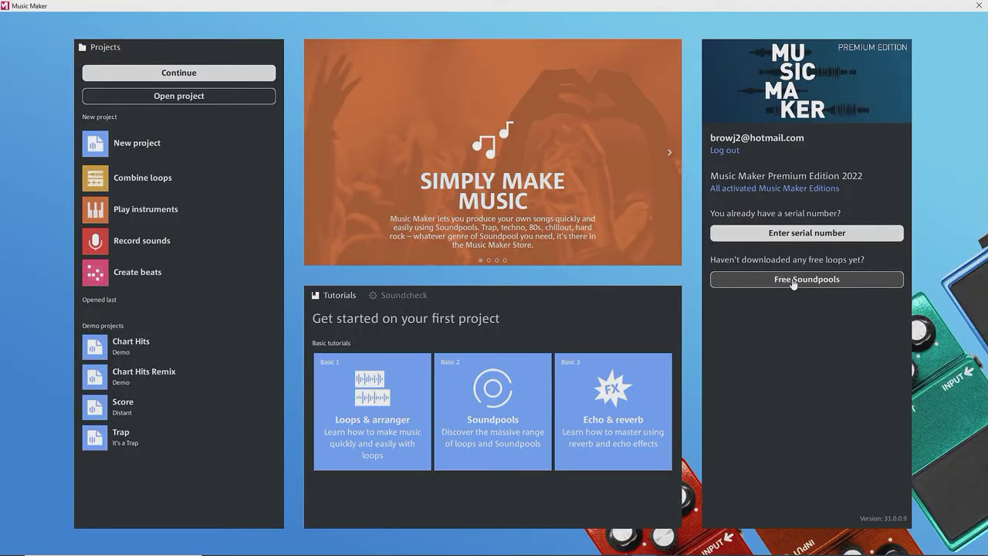
pyautogui.click(793, 279)
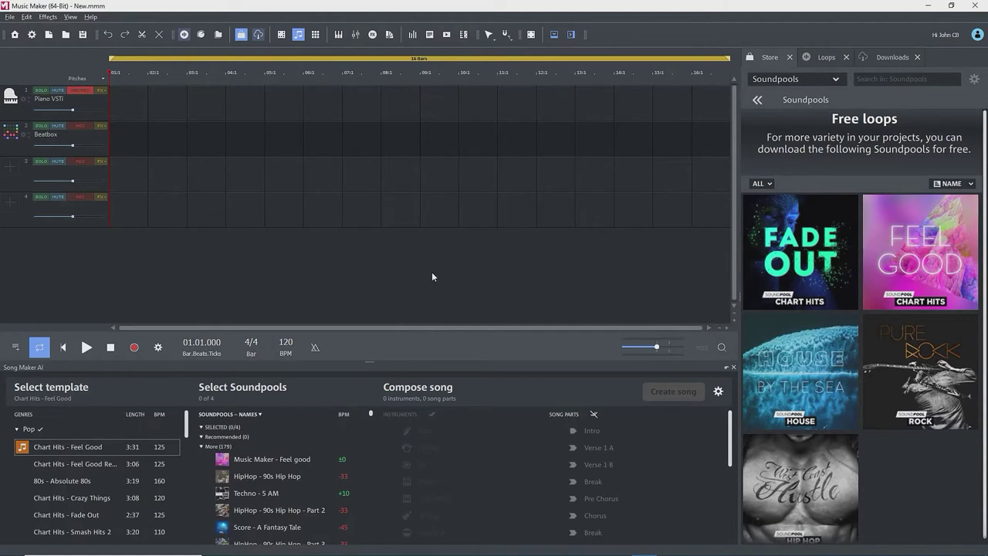
pyautogui.moveTo(789, 263)
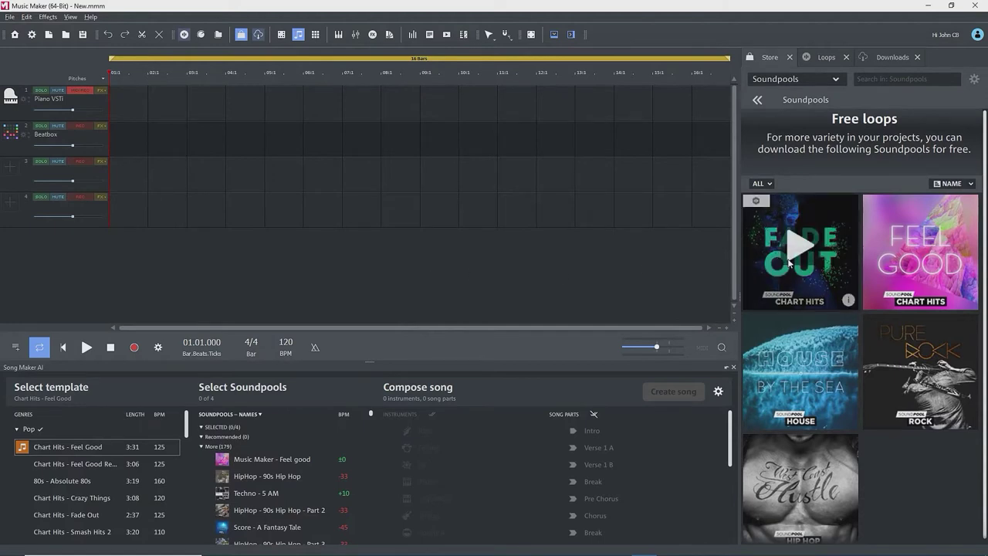
pyautogui.moveTo(919, 259)
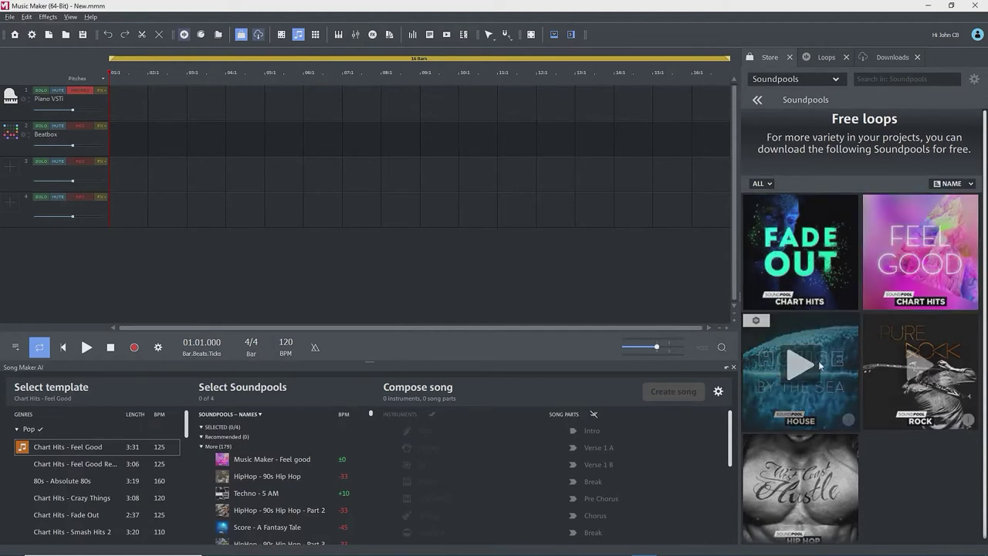
pyautogui.moveTo(818, 467)
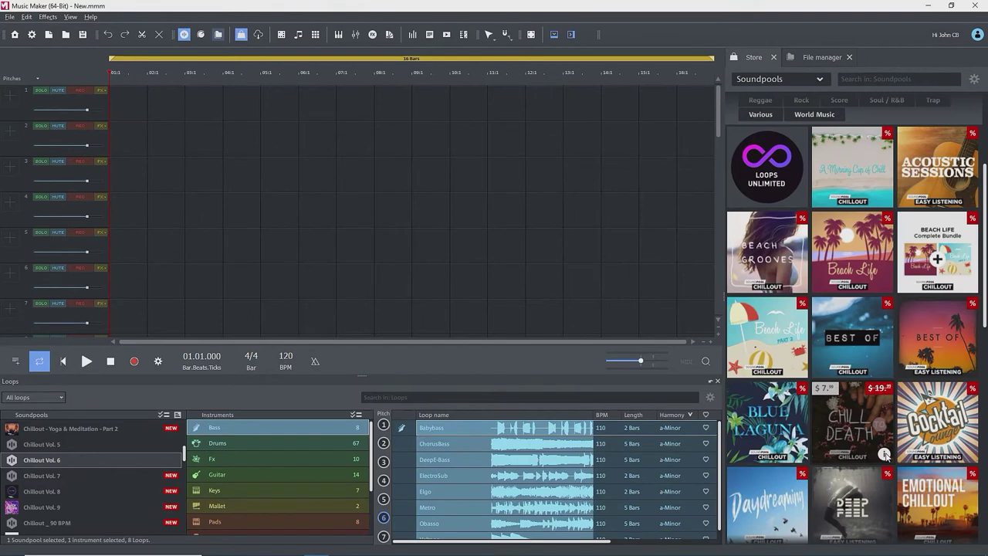
# Open the Chill to Death soundpool's details and scroll through its description.
pyautogui.click(885, 454)
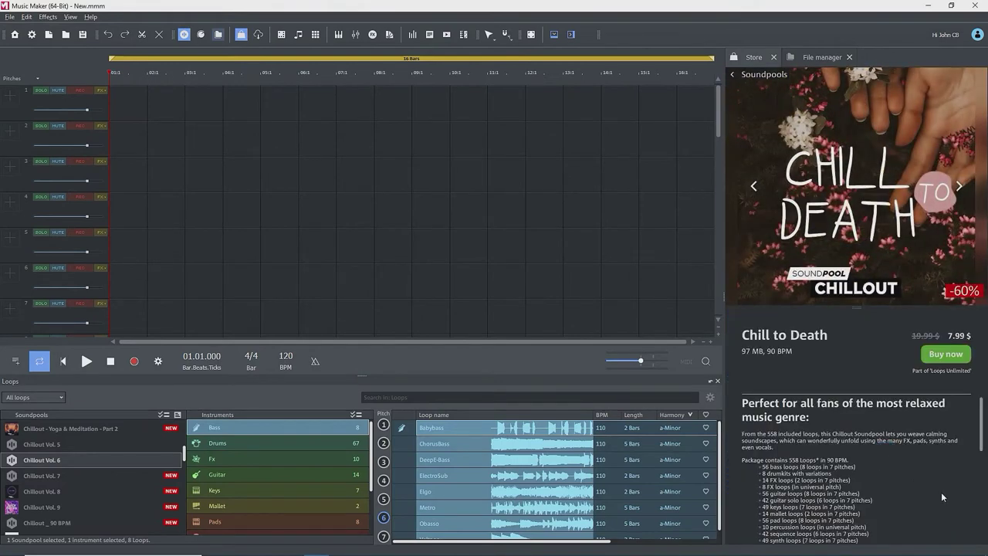
pyautogui.scroll(-5, 941, 492)
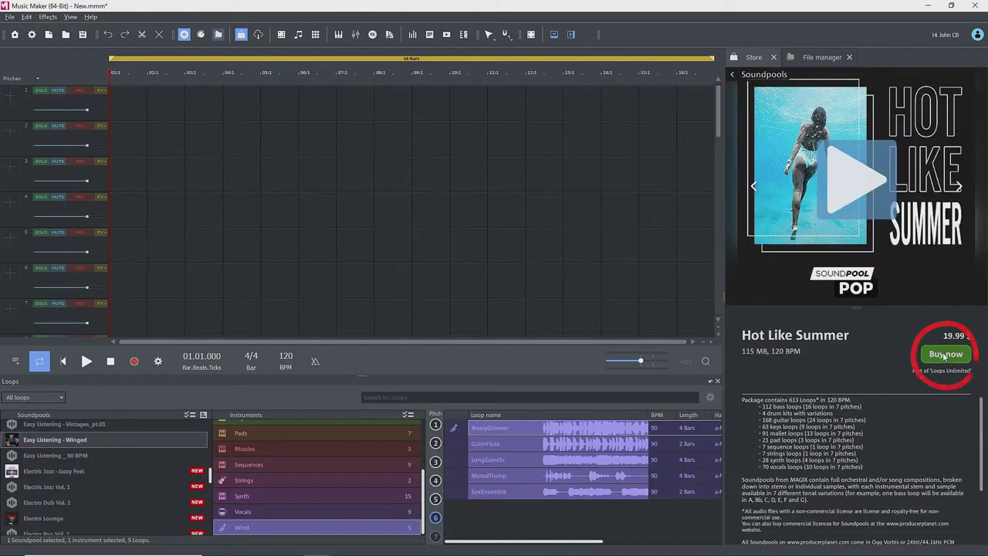
# Start buying Hot Like Summer, read its full description, and view the licence terms.
pyautogui.click(943, 356)
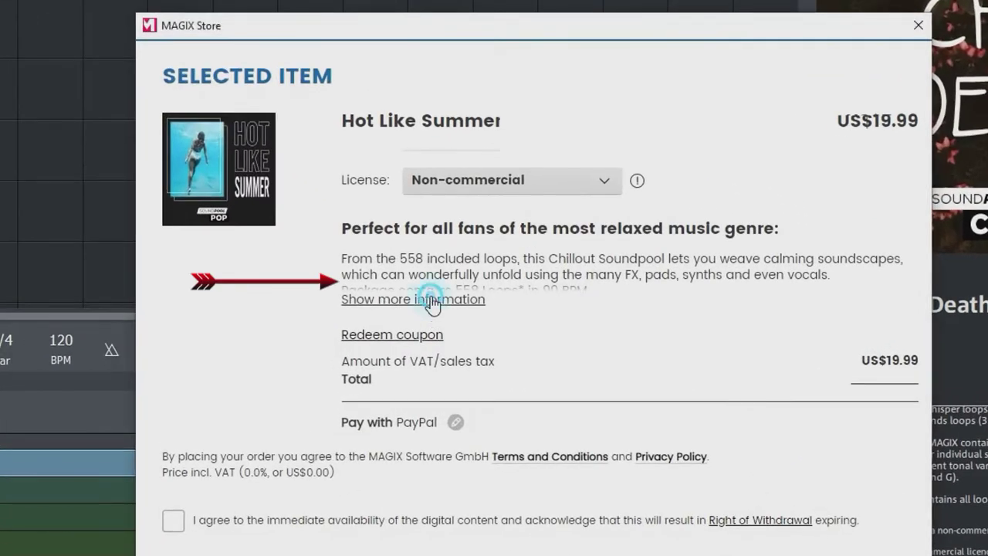
pyautogui.click(502, 326)
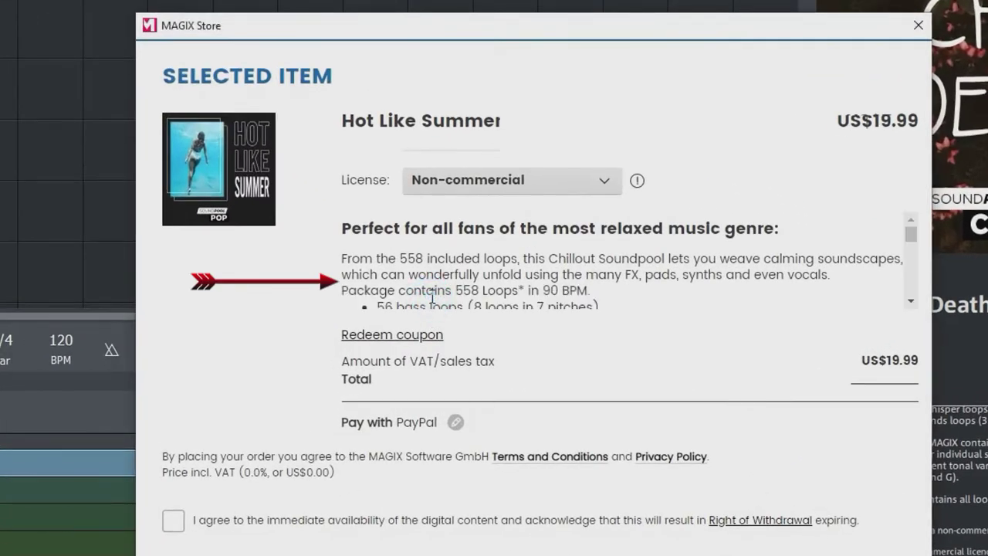
pyautogui.scroll(-4, 510, 272)
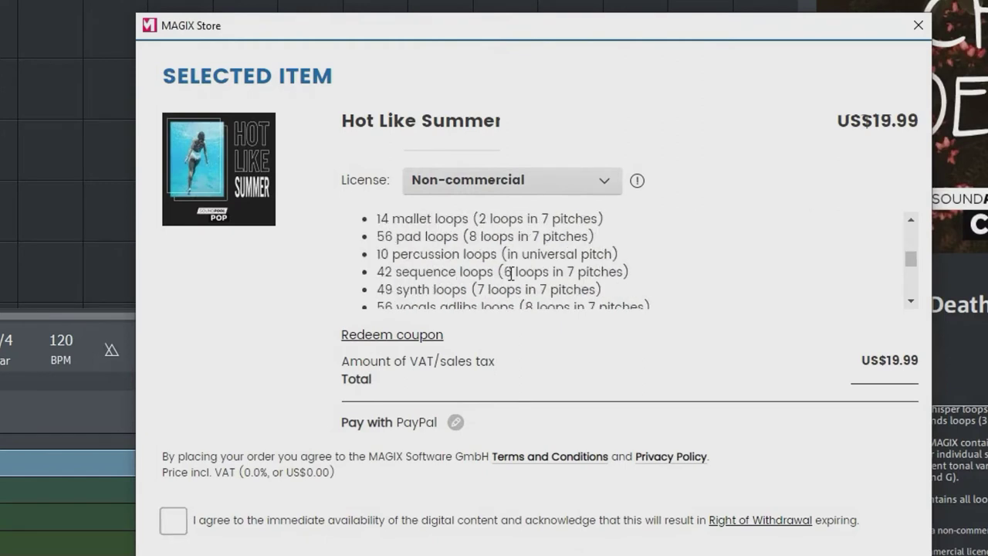
pyautogui.scroll(-5, 510, 272)
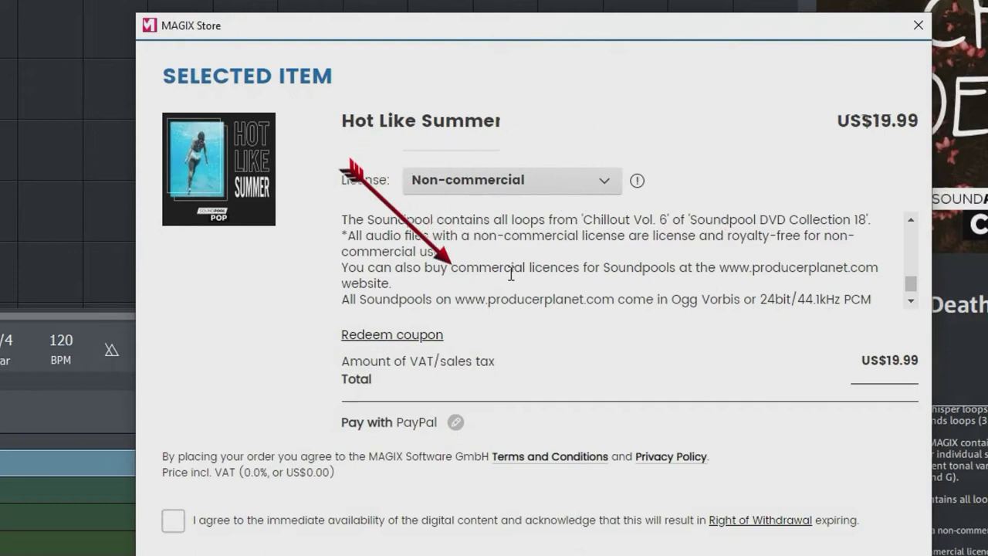
pyautogui.click(636, 182)
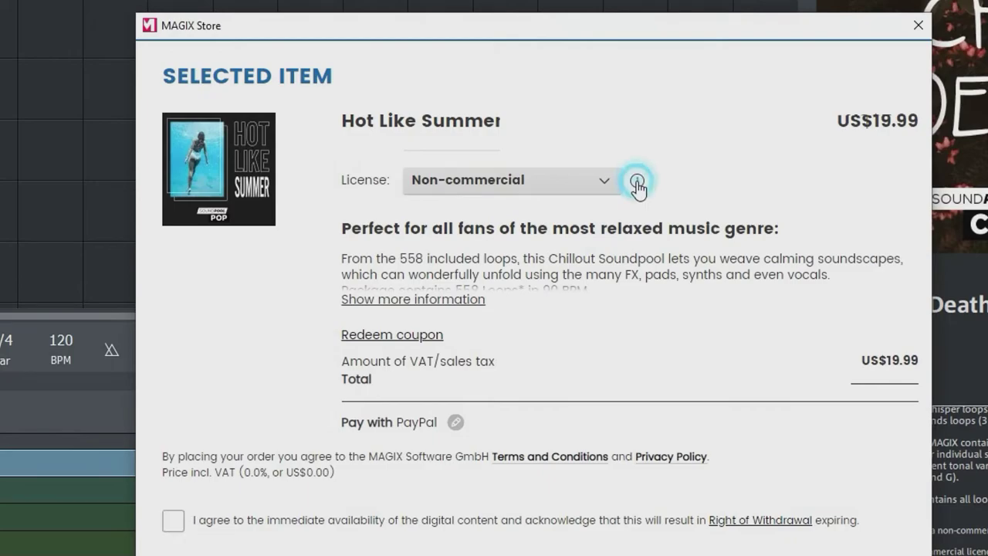
# Read through the MAGIX licence terms and accept the digital content agreement.
pyautogui.scroll(-4, 188, 285)
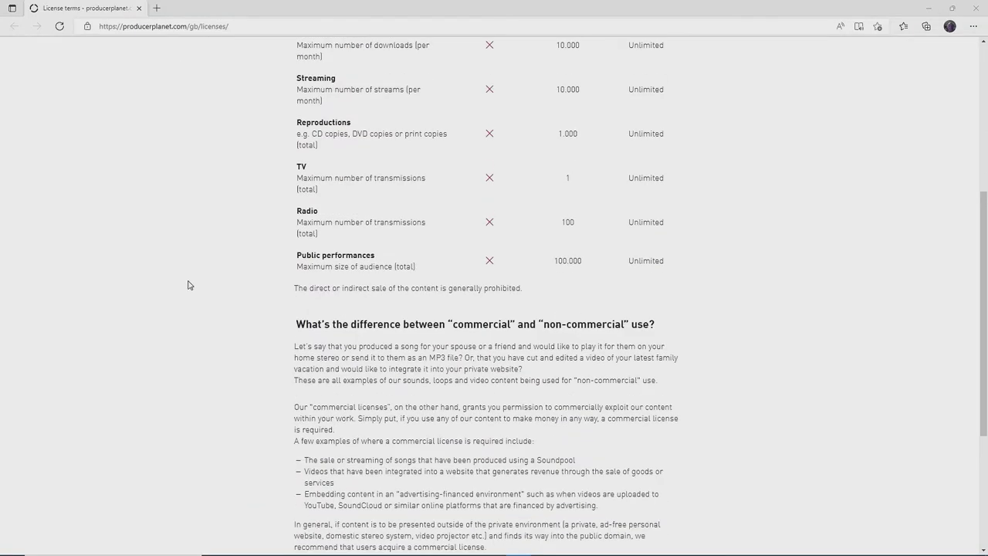
pyautogui.scroll(-2, 189, 283)
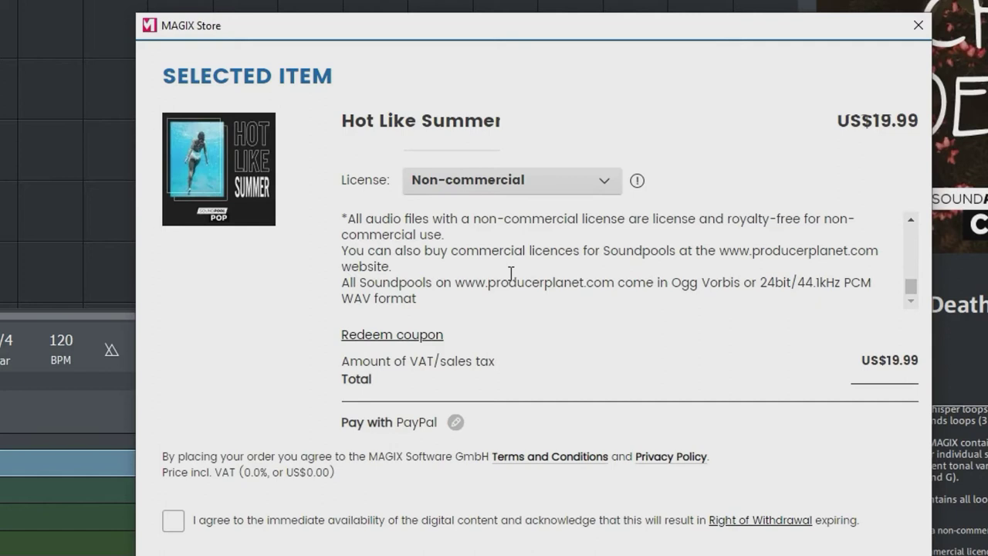
pyautogui.scroll(5, 510, 273)
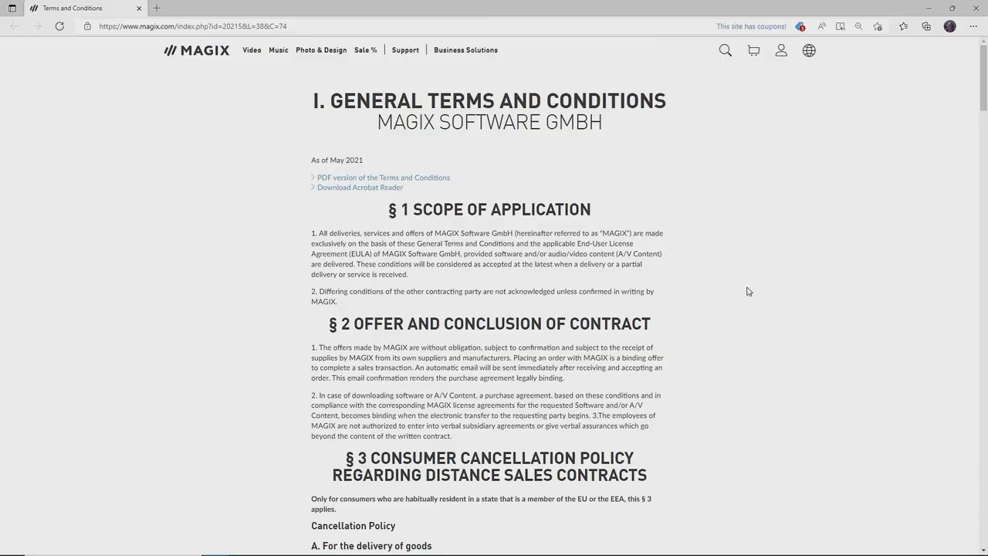
pyautogui.scroll(-6, 747, 290)
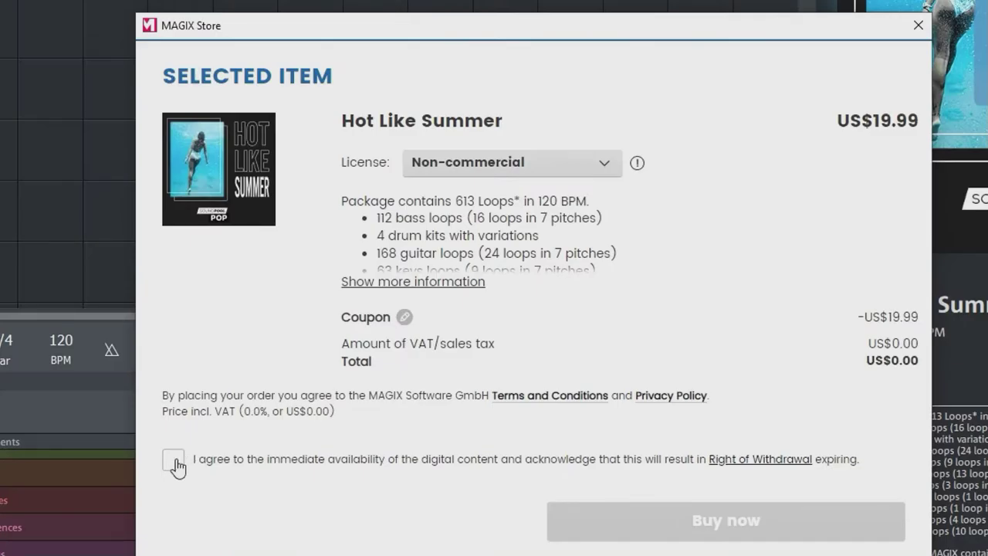
pyautogui.click(173, 463)
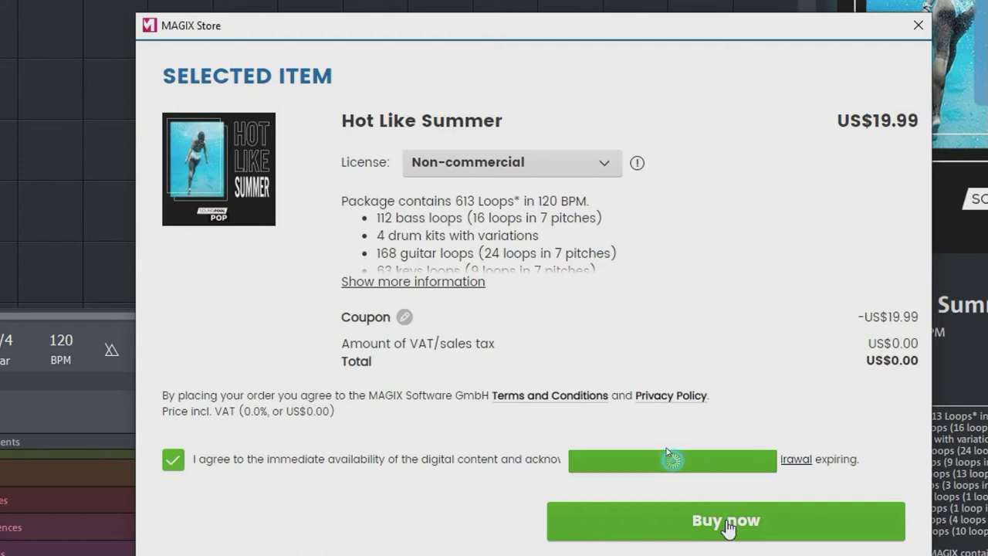
# Complete the Hot Like Summer purchase with the account password, remembered for an hour.
pyautogui.click(726, 522)
pyautogui.write('**********')
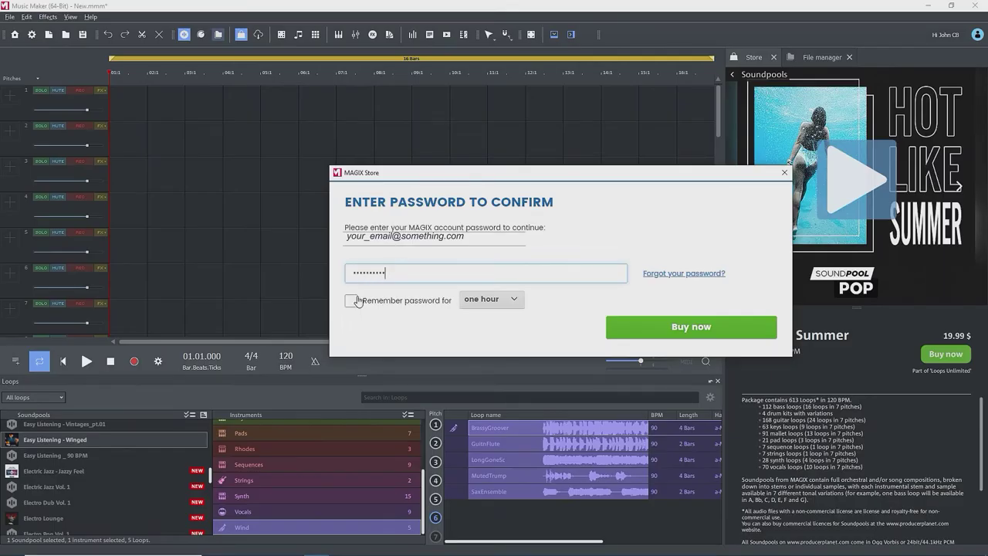
pyautogui.click(354, 301)
pyautogui.click(691, 327)
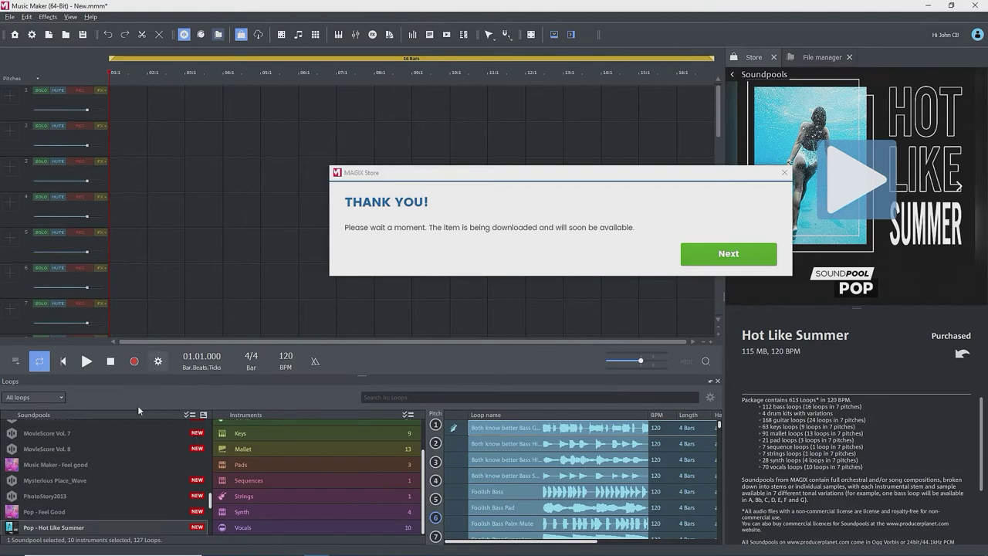
pyautogui.click(702, 253)
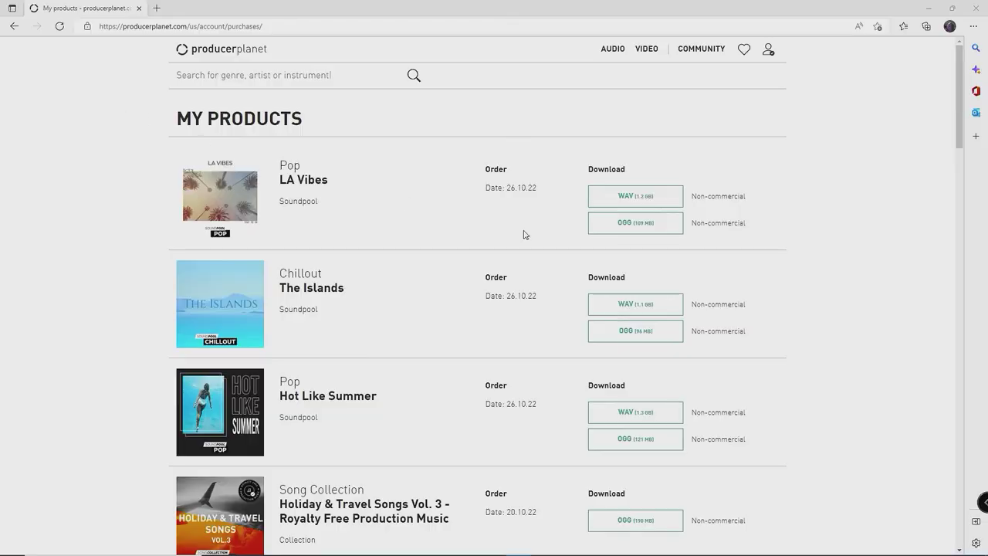
# Download and extract the LA Vibes WAV pack, then show the loop browser's options list.
pyautogui.click(625, 197)
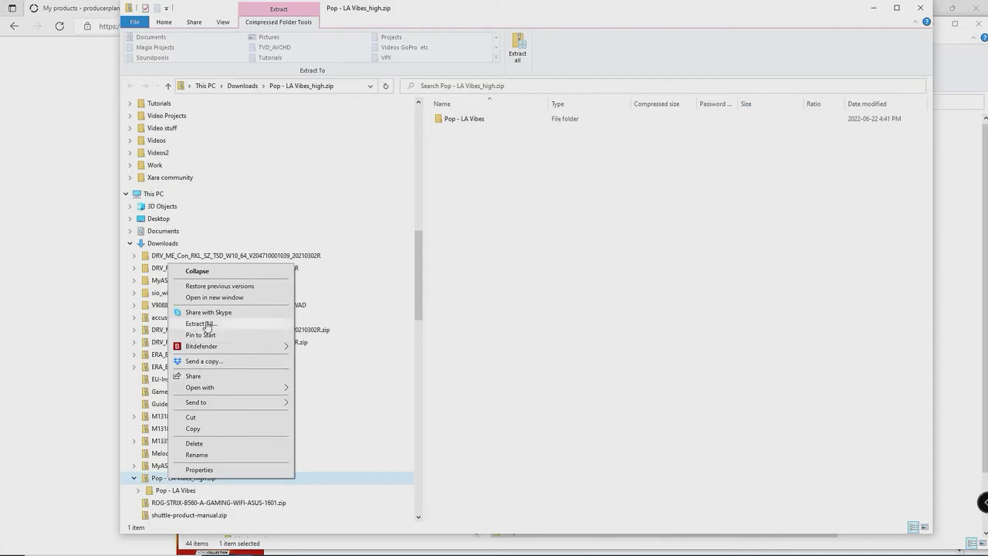
pyautogui.click(201, 324)
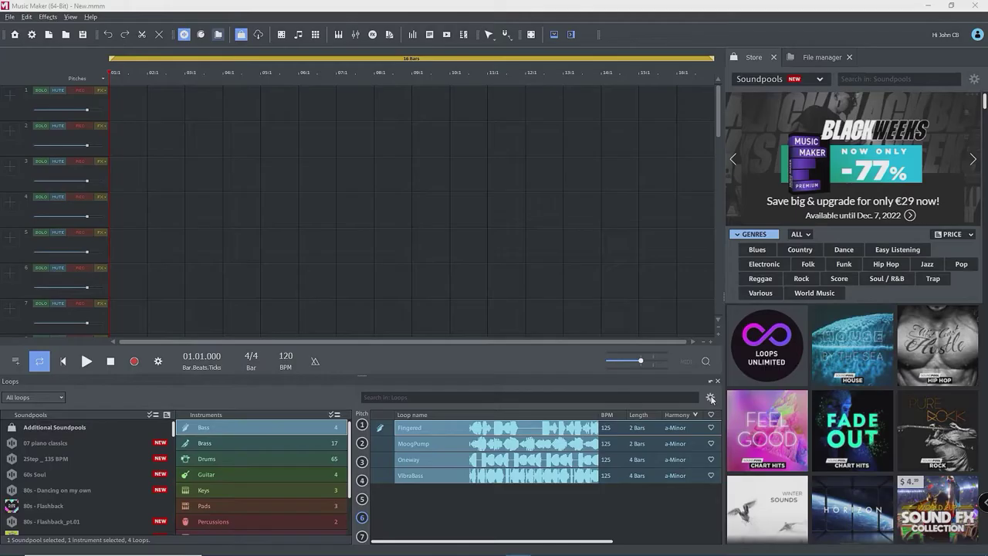
pyautogui.click(710, 396)
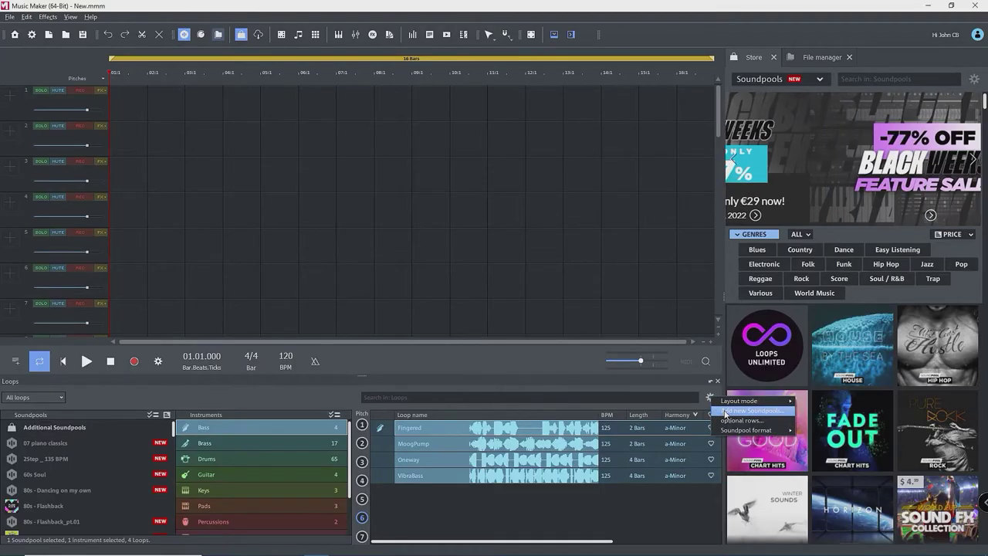
# Add the Pop - LA Vibes folder as a new soundpool.
pyautogui.click(745, 410)
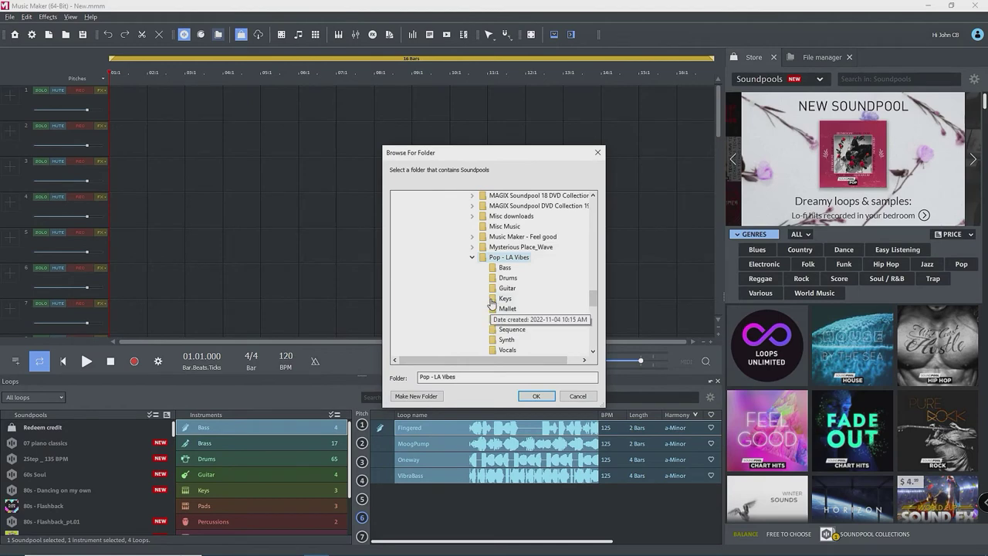
pyautogui.click(535, 398)
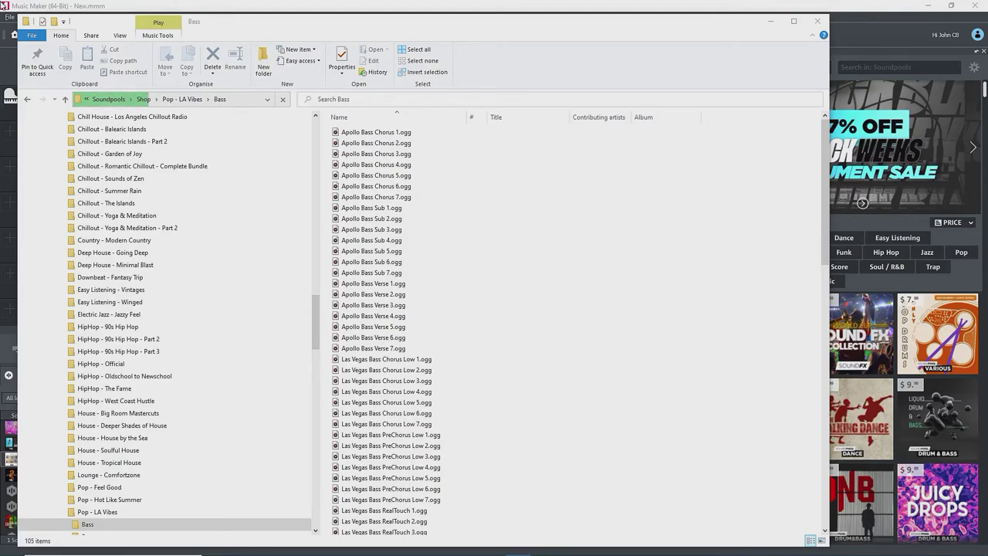
# In Program settings, switch the Media Pool soundpool quality to Best quality (wav) and confirm.
pyautogui.click(56, 4)
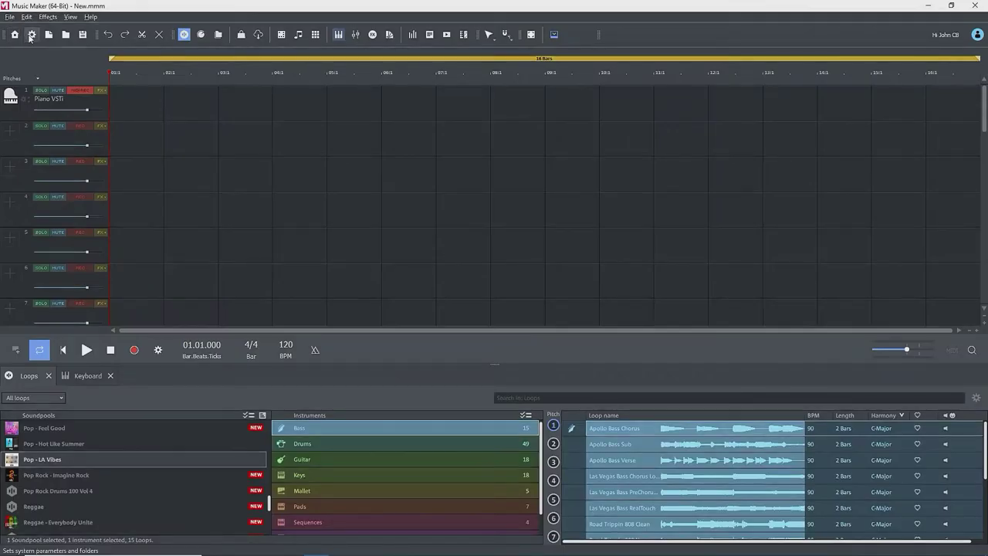
pyautogui.click(31, 34)
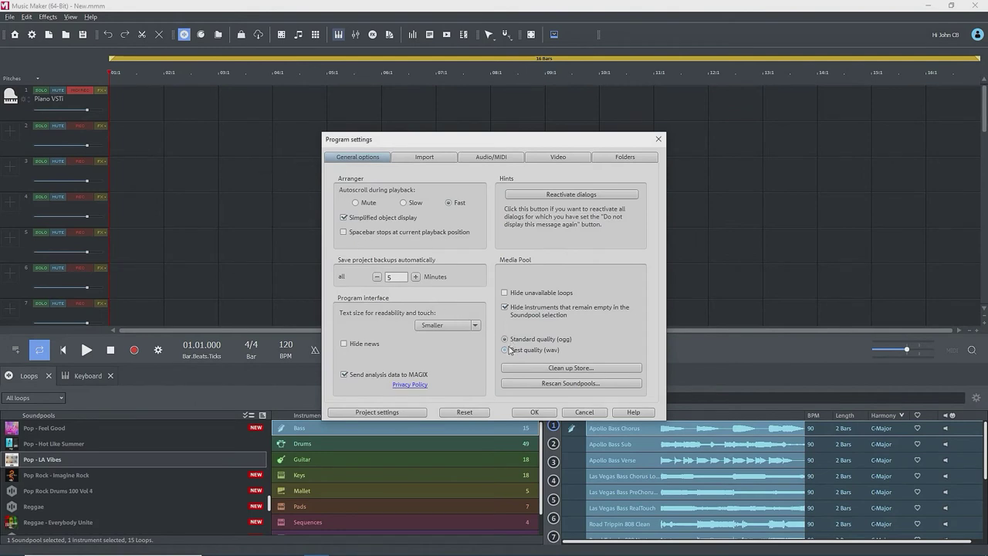
pyautogui.click(506, 351)
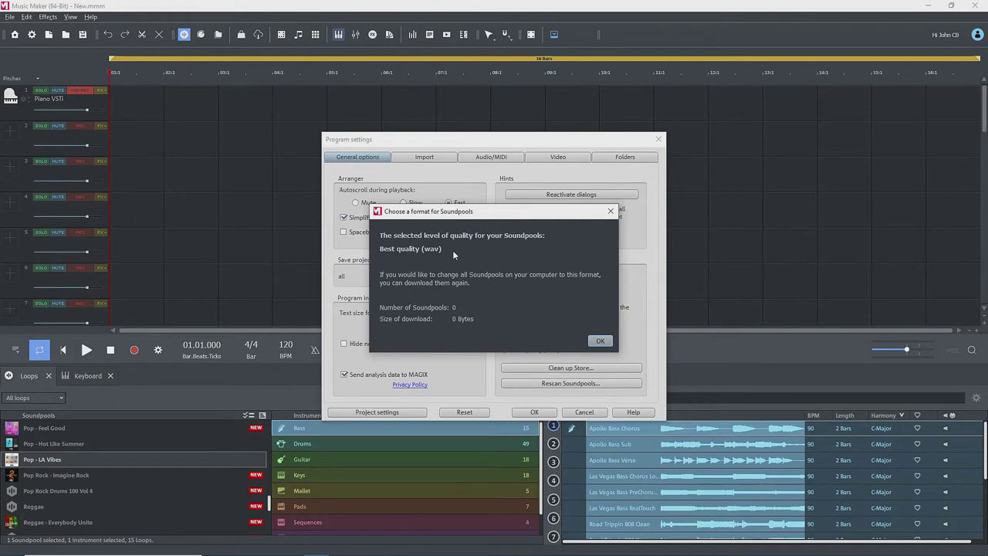
pyautogui.click(600, 341)
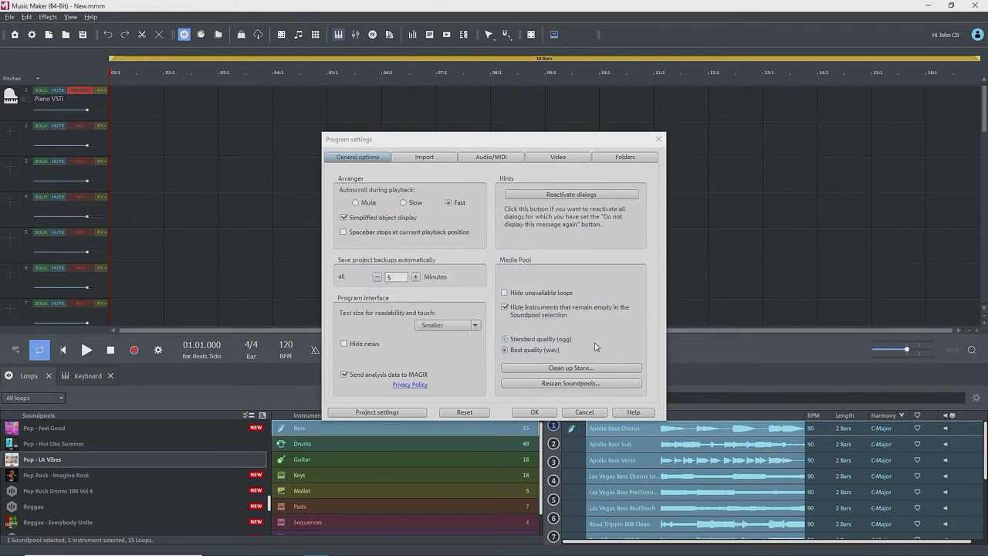
pyautogui.click(550, 366)
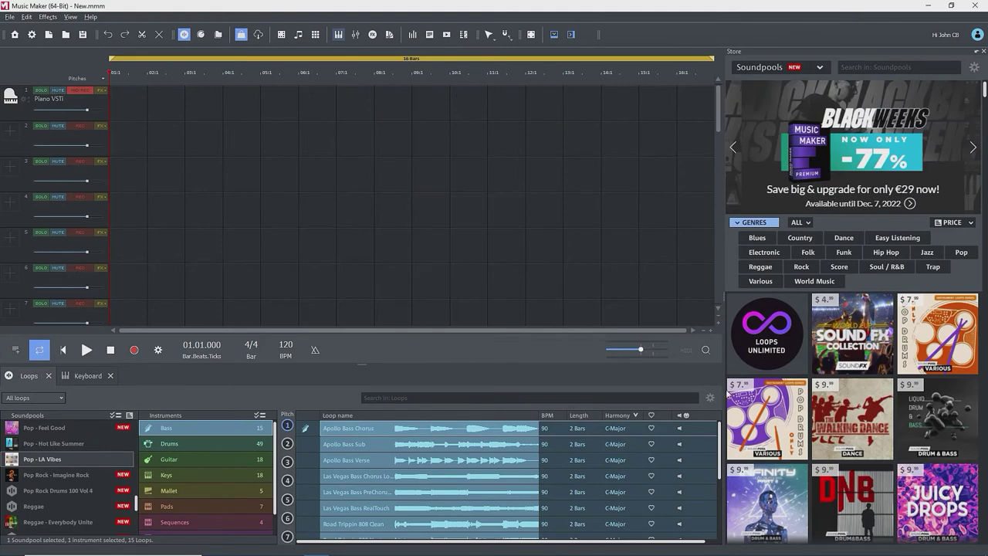
# Set the loop browser's soundpool format to Best quality (wav) and confirm.
pyautogui.click(711, 397)
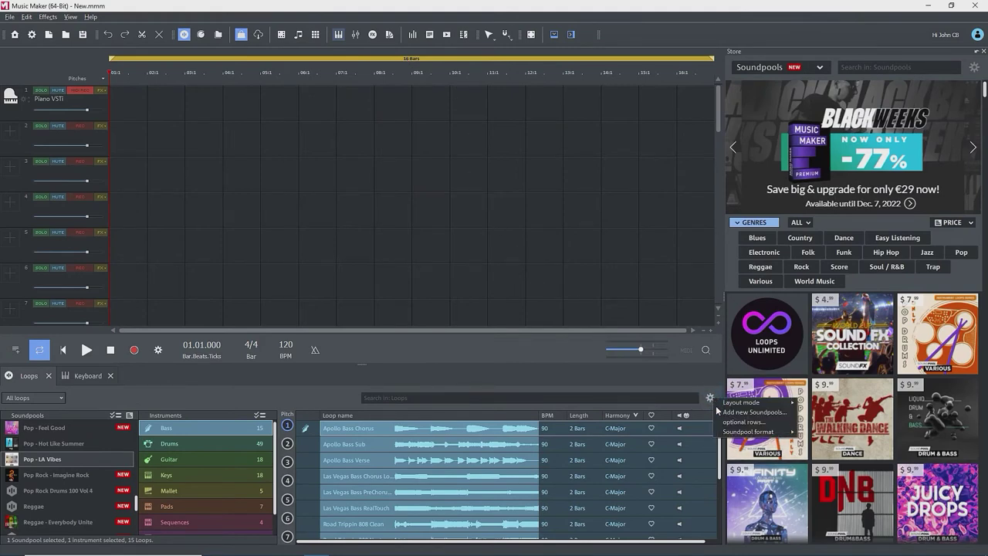
pyautogui.moveTo(726, 434)
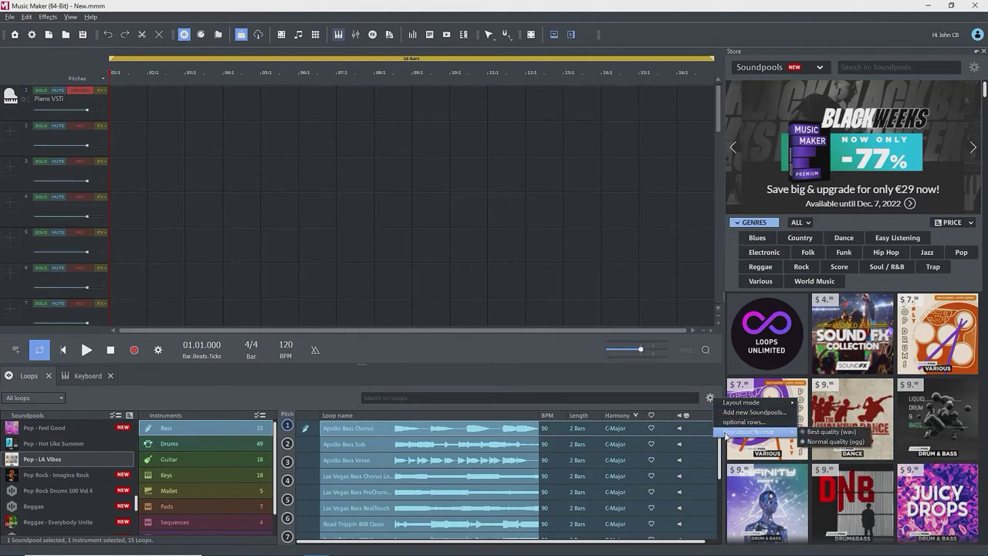
pyautogui.click(830, 433)
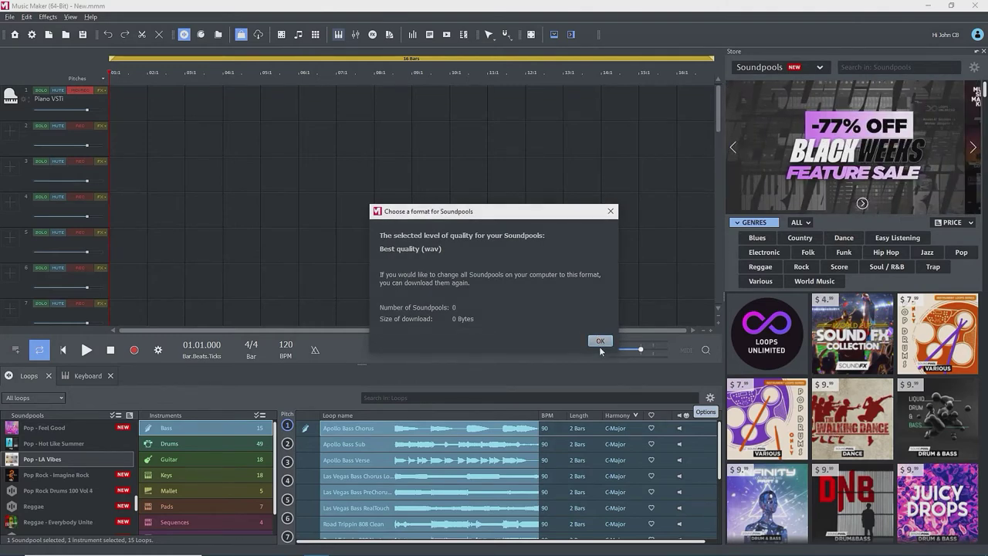
pyautogui.click(601, 344)
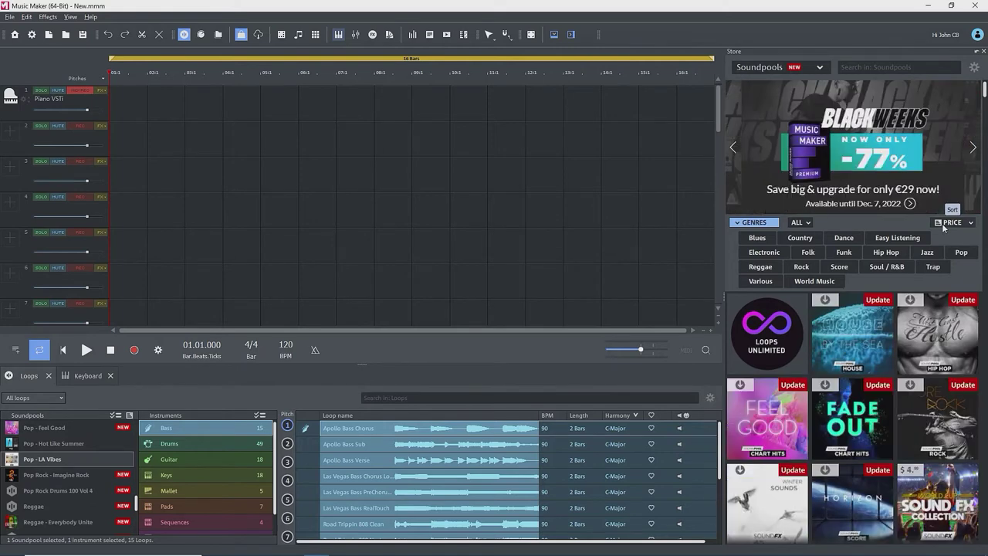
# Filter the Store to show updates only and download the LA Vibes soundpool update.
pyautogui.scroll(-5, 893, 391)
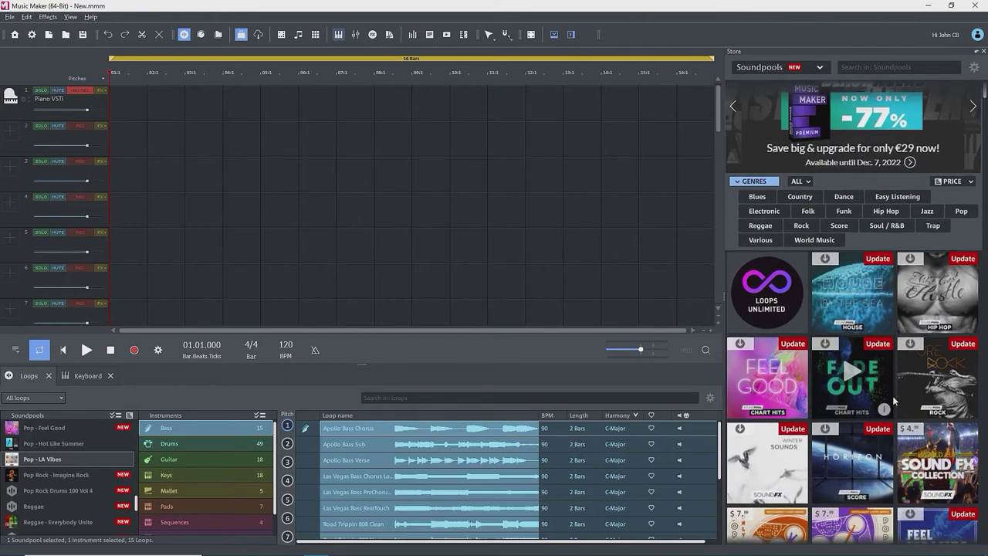
pyautogui.scroll(-8, 894, 425)
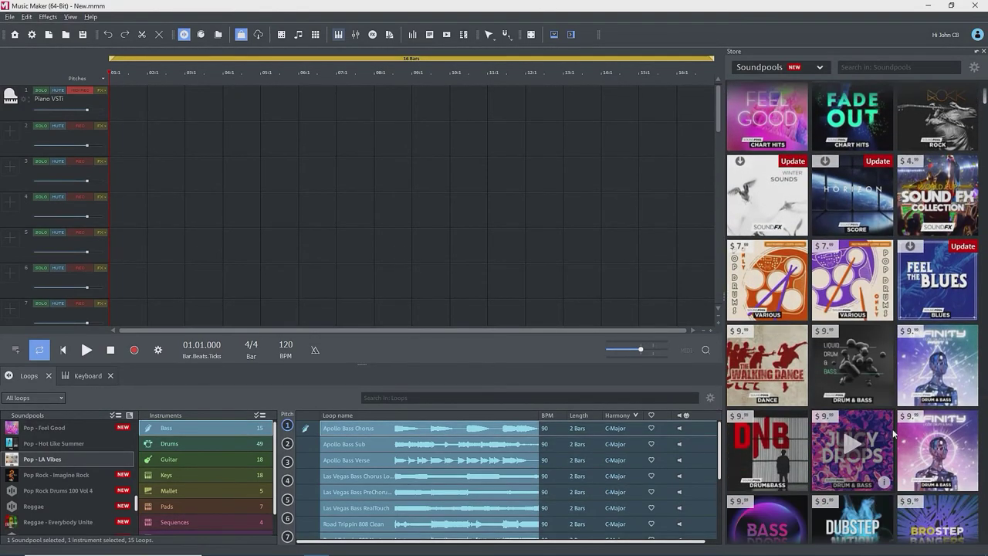
pyautogui.scroll(13, 884, 430)
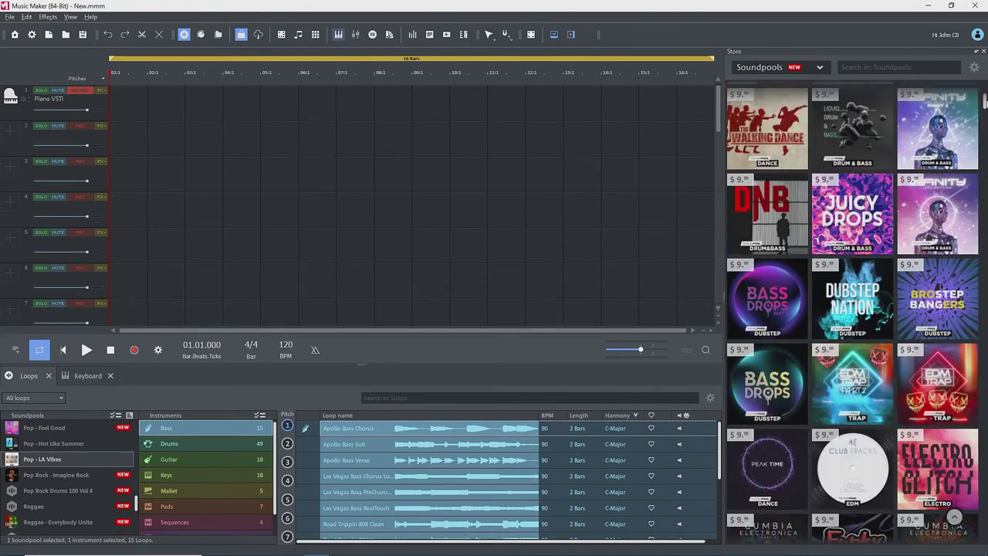
pyautogui.click(807, 222)
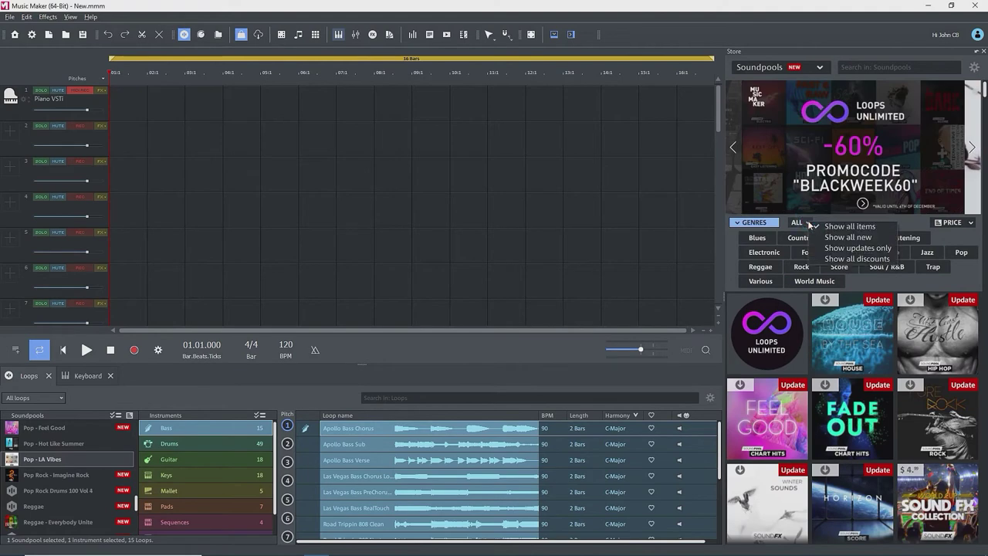
pyautogui.click(834, 248)
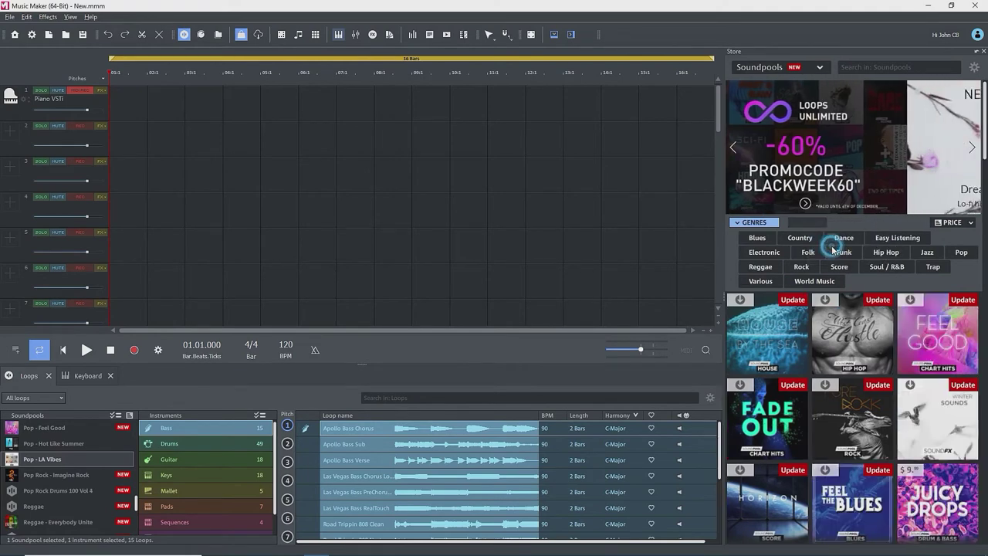
pyautogui.click(960, 382)
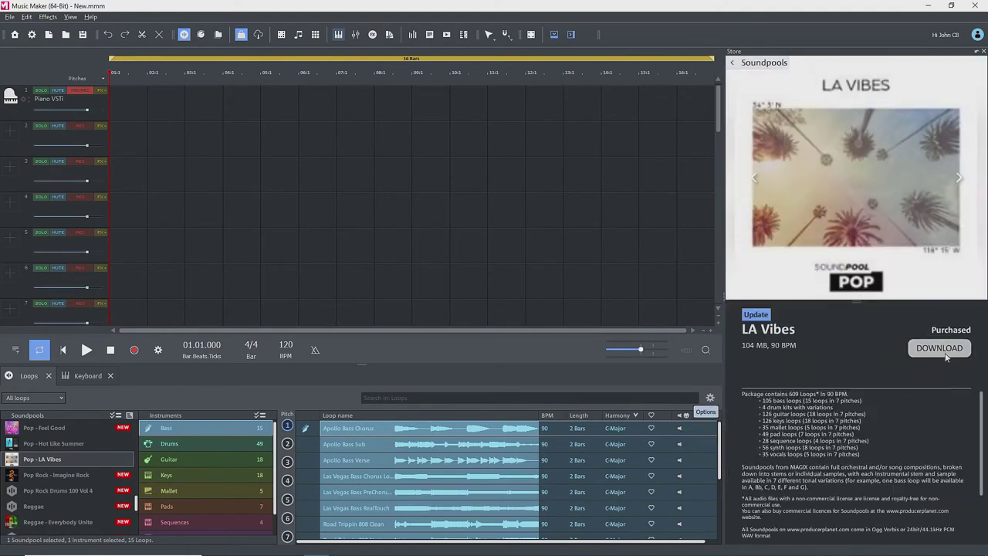
pyautogui.click(945, 353)
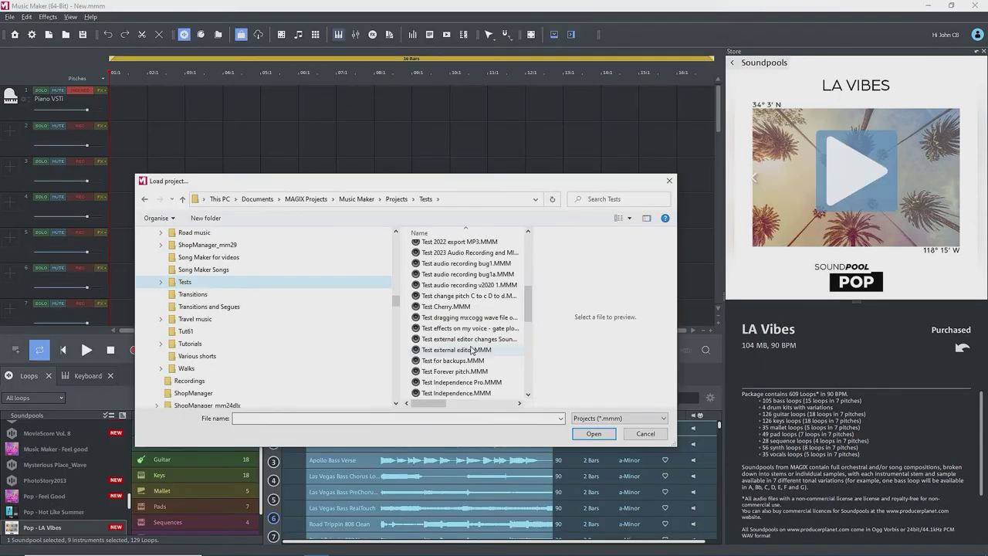
# Open the LA Pop wav-to-ogg test project from the Projects\Tests folder.
pyautogui.scroll(-5, 463, 351)
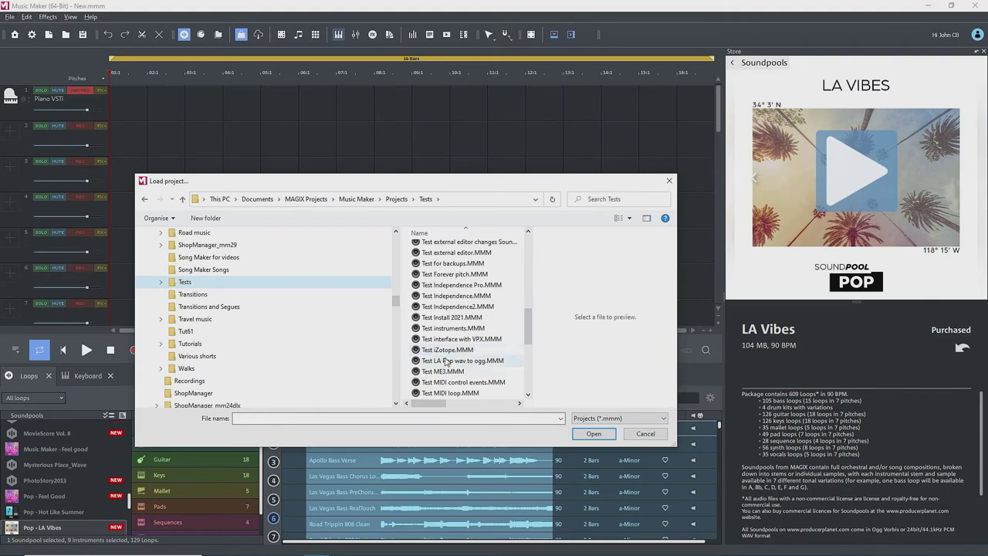
pyautogui.doubleClick(445, 361)
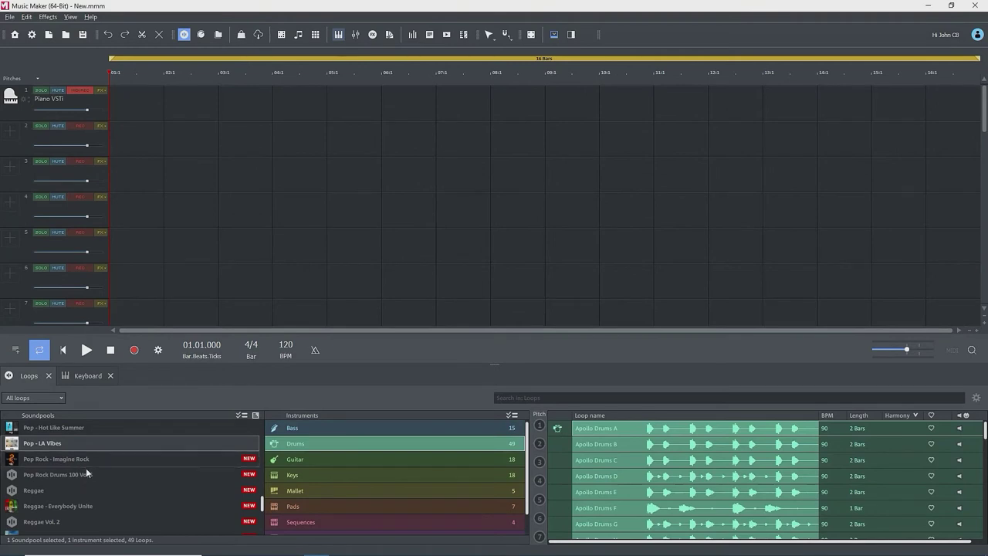
# Uninstall the Pop - LA Vibes soundpool from the Soundpools list, confirming with Yes.
pyautogui.rightClick(100, 442)
pyautogui.click(108, 446)
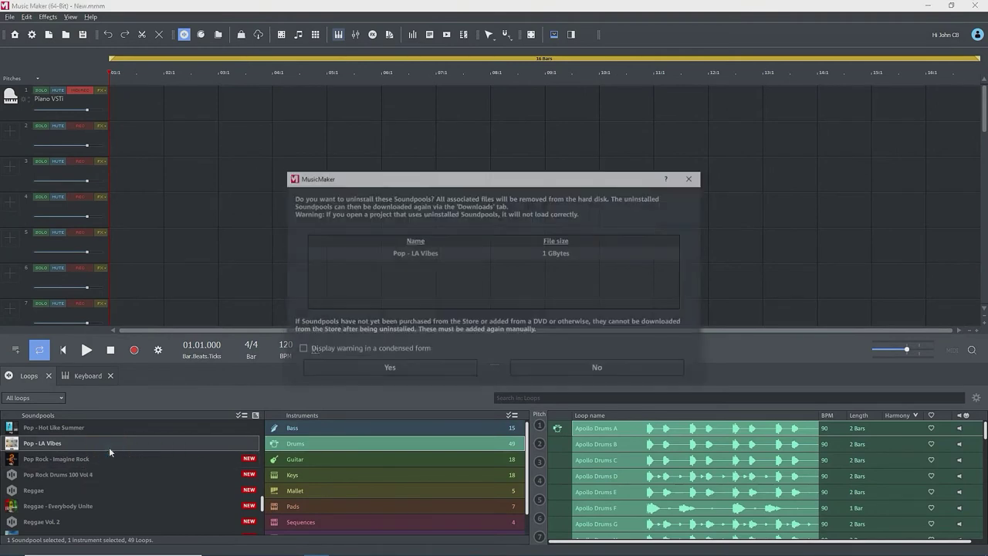
pyautogui.click(389, 369)
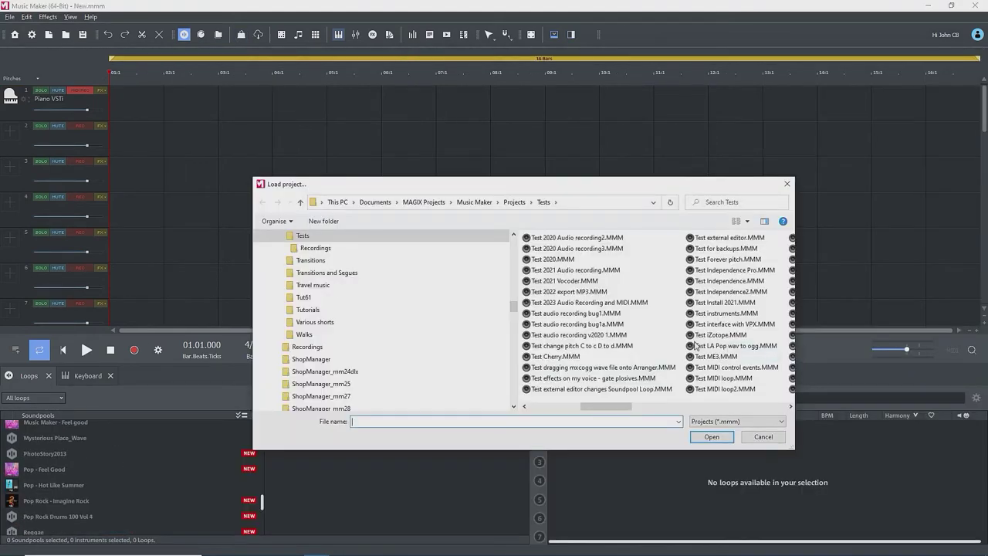
pyautogui.press('Return')
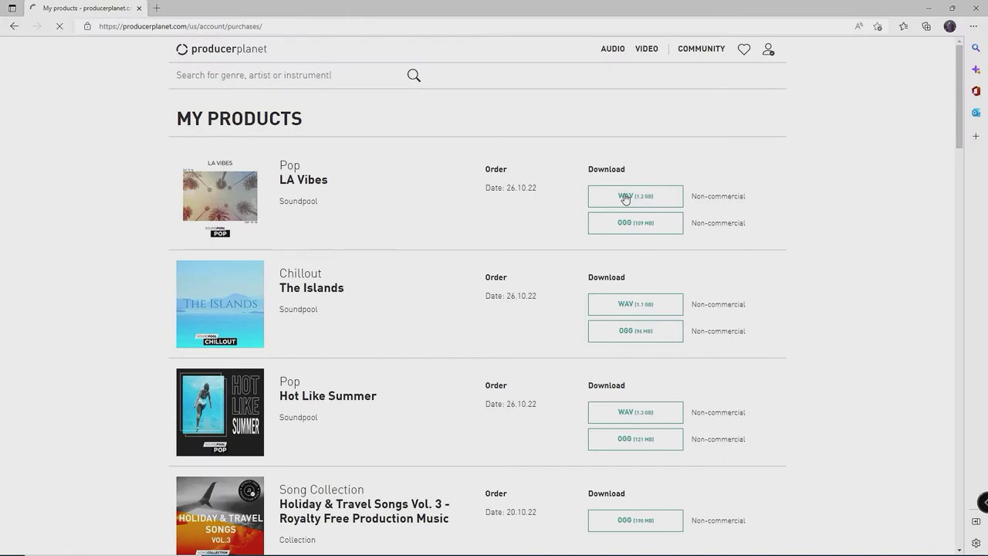
# Download the LA Vibes WAV package and remove the old Pop - LA Vibes soundpool.
pyautogui.click(625, 197)
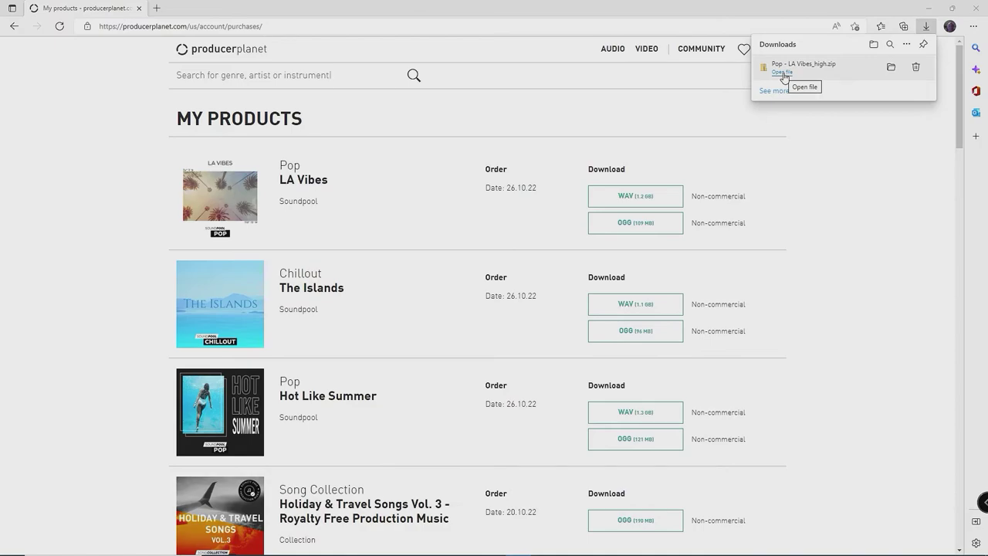
pyautogui.click(783, 74)
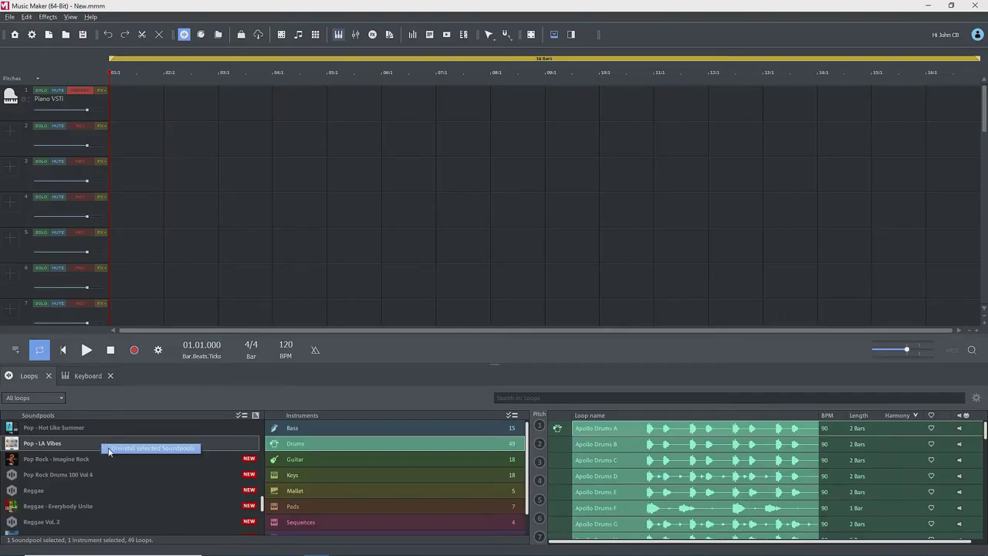
pyautogui.press('Delete')
pyautogui.click(390, 368)
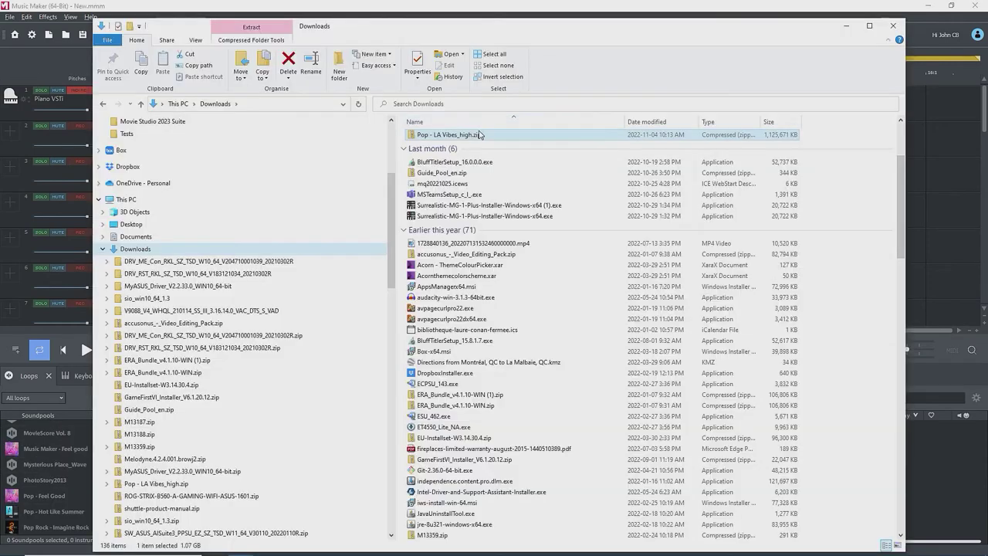
# Extract the LA Vibes zip and import the extracted Pop - LA Vibes folder as a soundpool.
pyautogui.rightClick(479, 136)
pyautogui.click(510, 177)
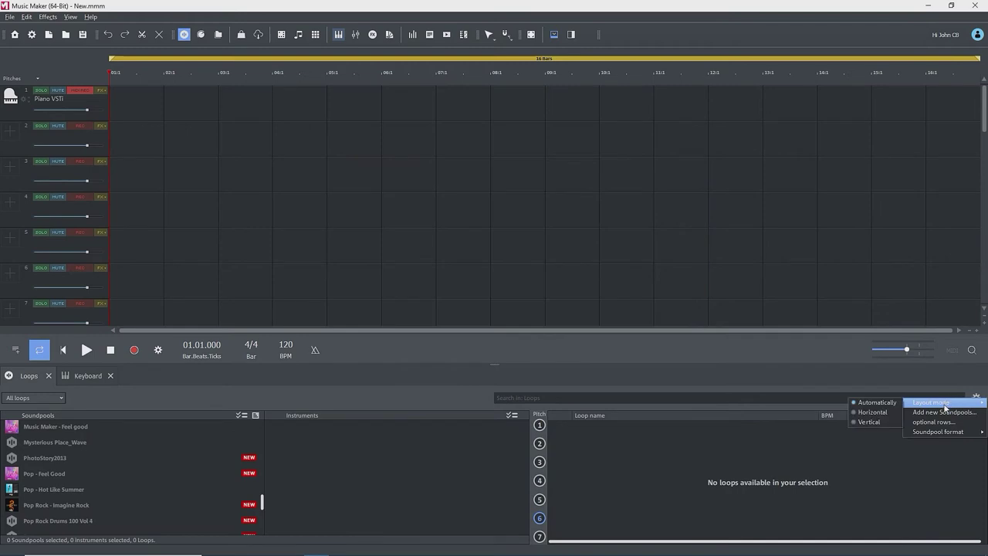
pyautogui.click(926, 405)
pyautogui.click(536, 396)
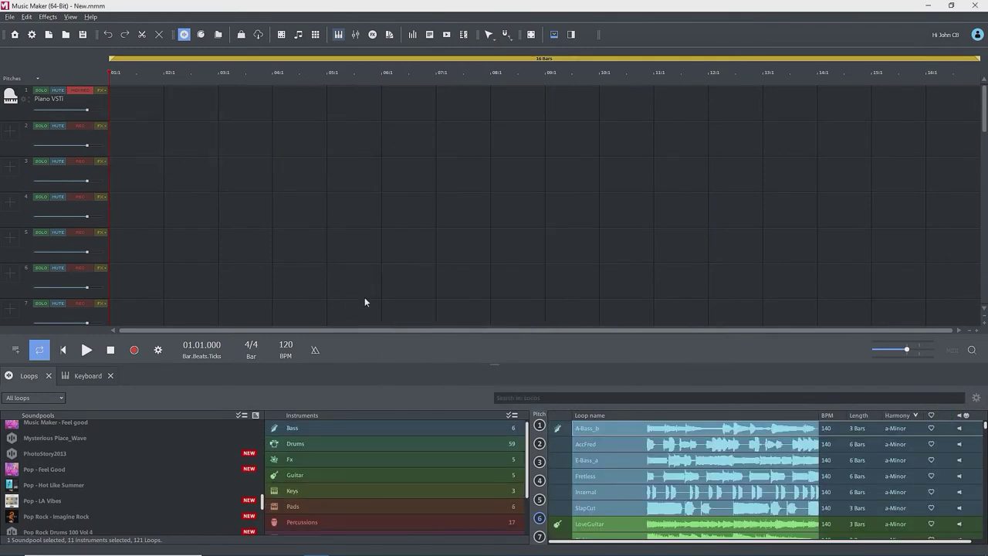
# Show the imported Pop - LA Vibes soundpool's loops in the loop browser.
pyautogui.click(35, 502)
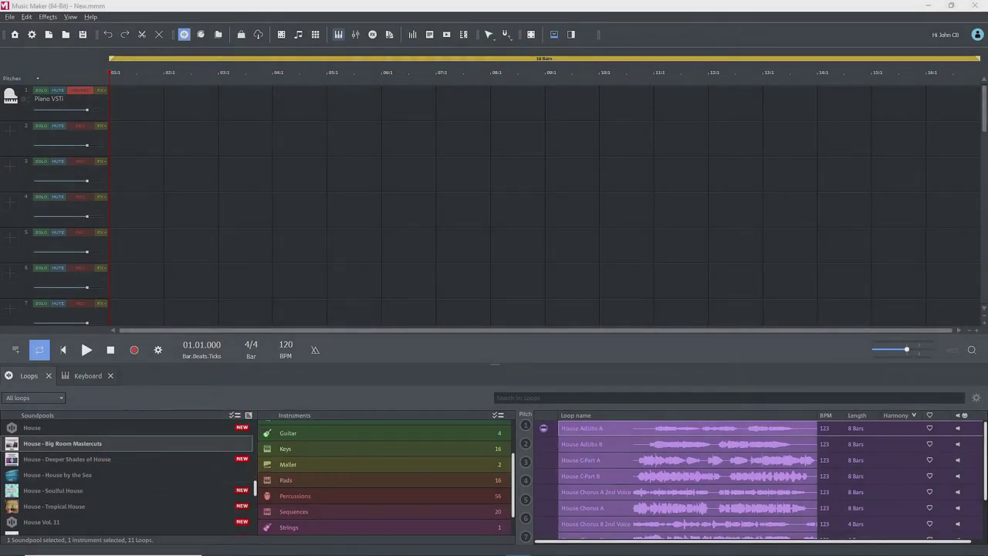
# Add House by the Sea drum loops MoveIt A, B and C to track 1, stretching MoveIt C to bar 9.
pyautogui.click(71, 472)
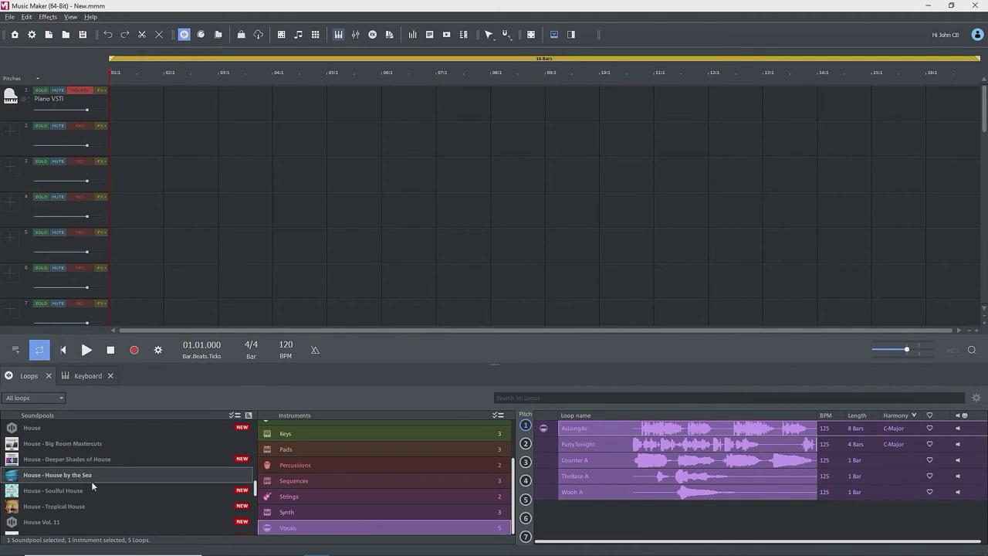
pyautogui.scroll(2, 327, 456)
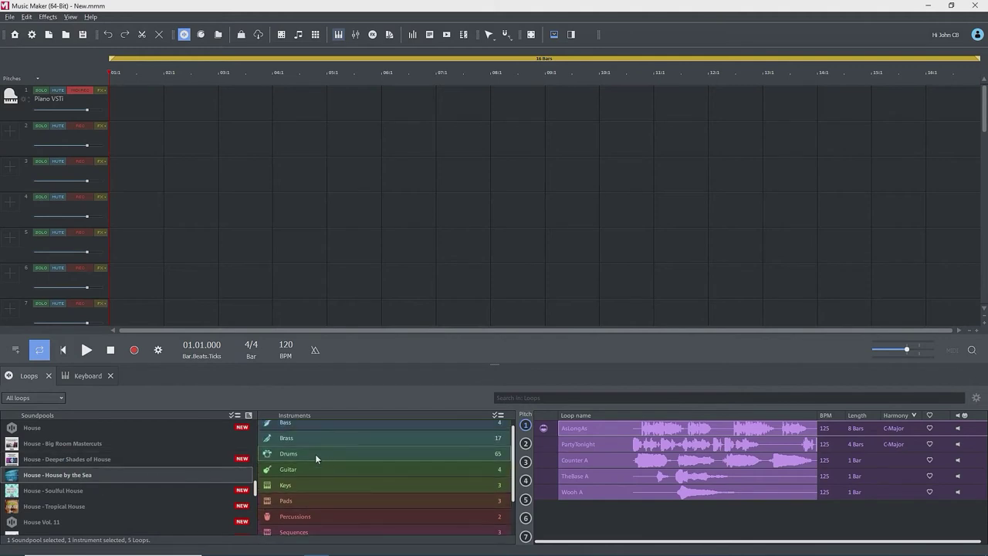
pyautogui.click(313, 455)
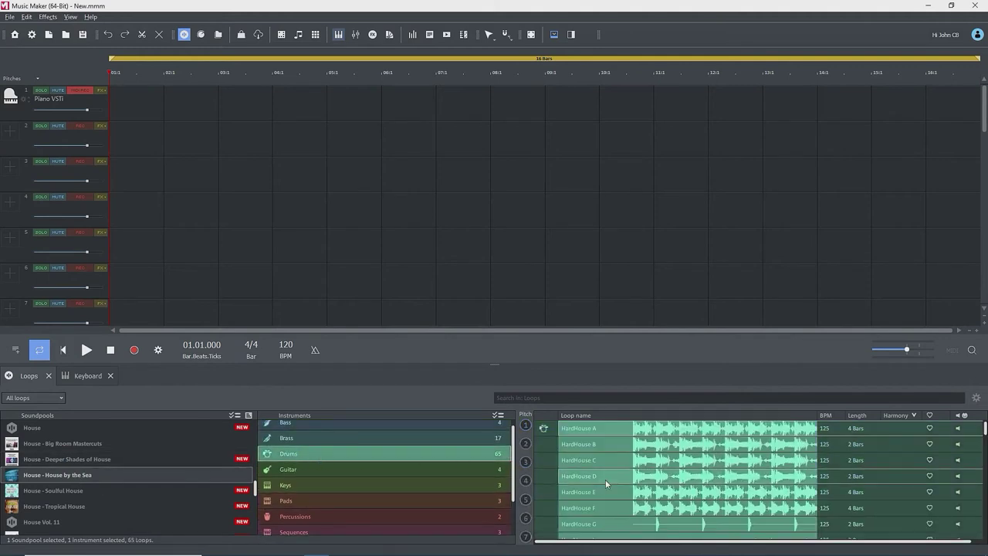
pyautogui.scroll(-10, 606, 480)
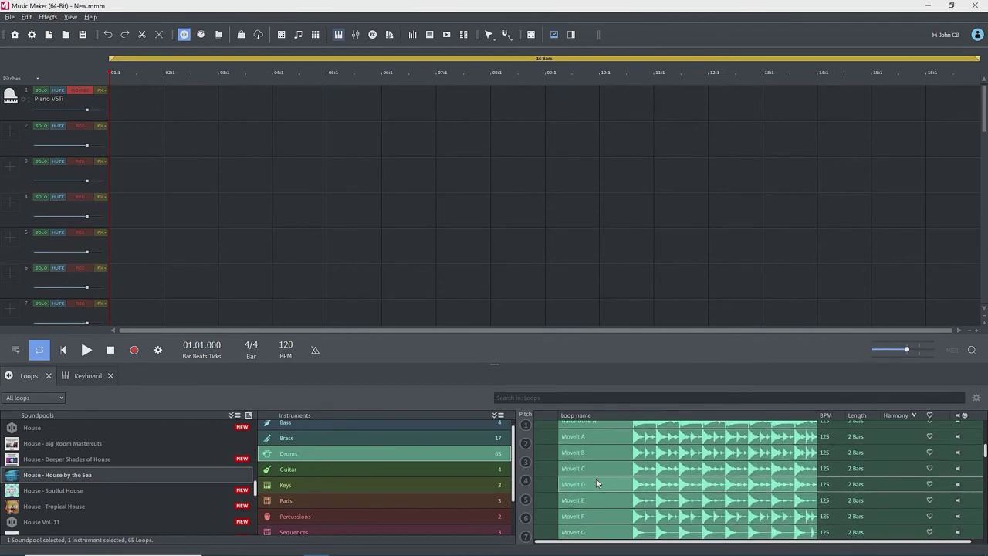
pyautogui.doubleClick(575, 438)
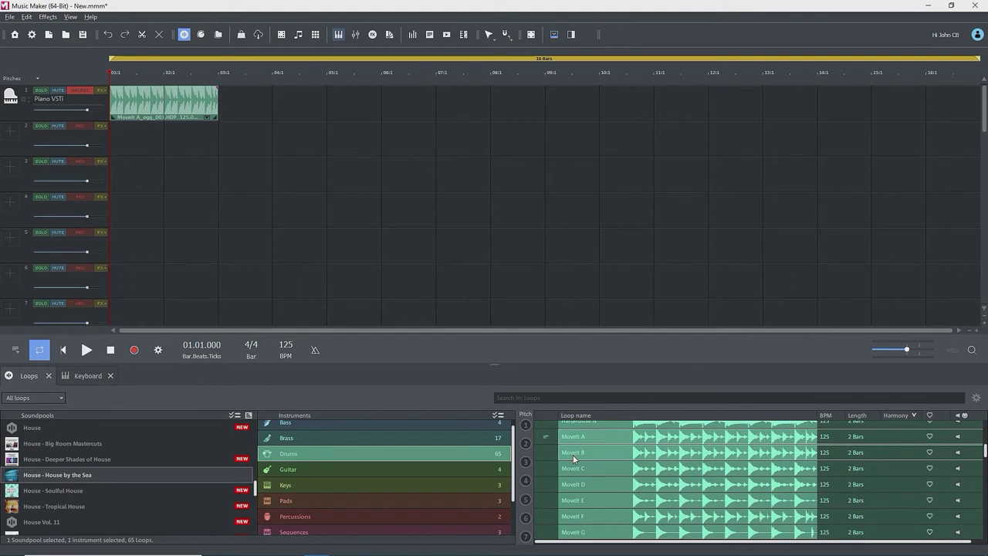
pyautogui.doubleClick(573, 454)
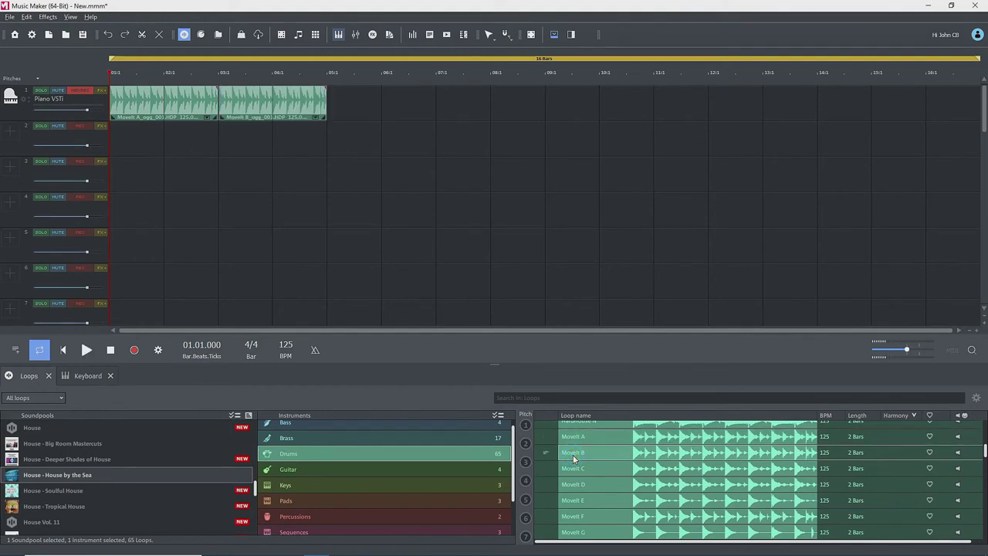
pyautogui.doubleClick(574, 468)
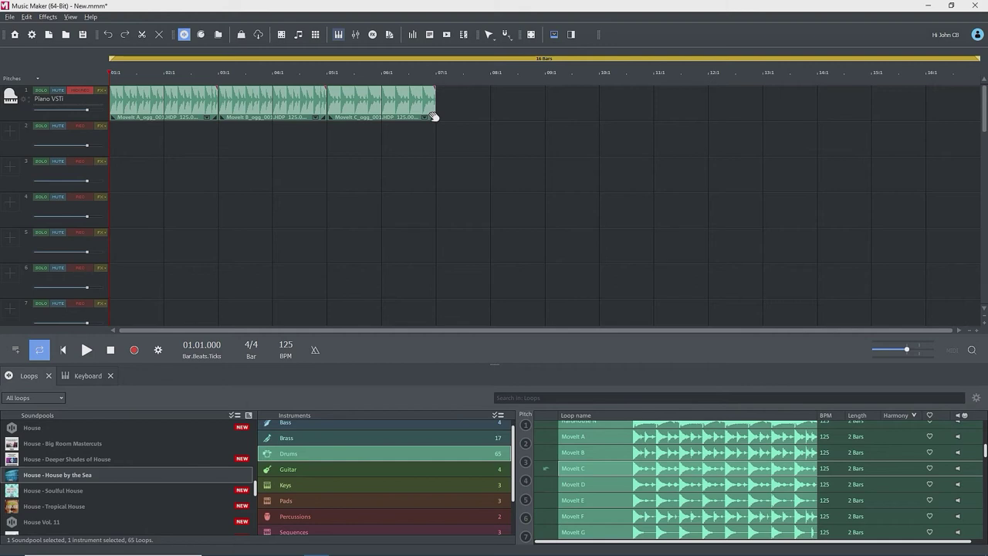
pyautogui.click(433, 115)
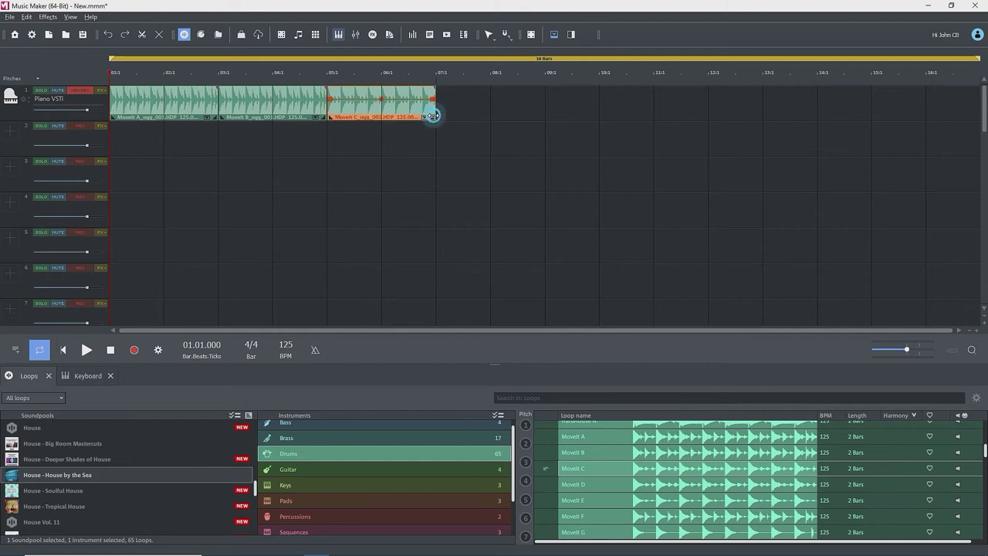
pyautogui.moveTo(435, 116); pyautogui.dragTo(543, 116)
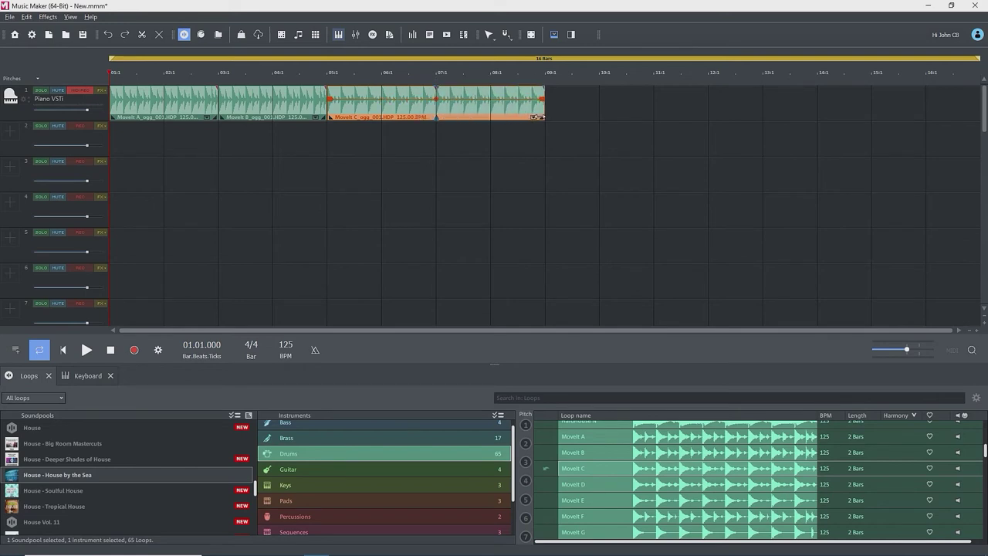
# Set track 1 to No VSTi and give it the drum-kit icon, renaming it Drums.
pyautogui.click(10, 97)
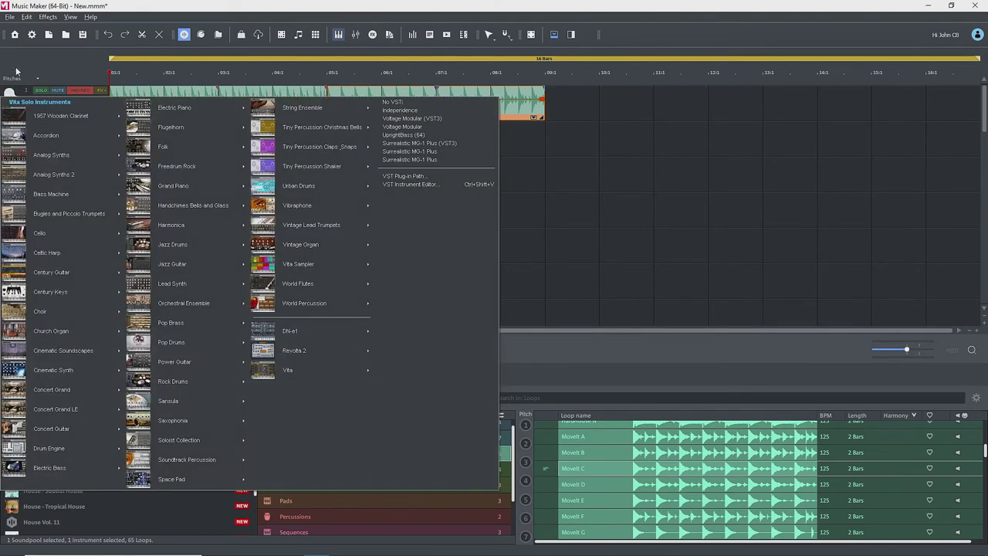
pyautogui.click(400, 102)
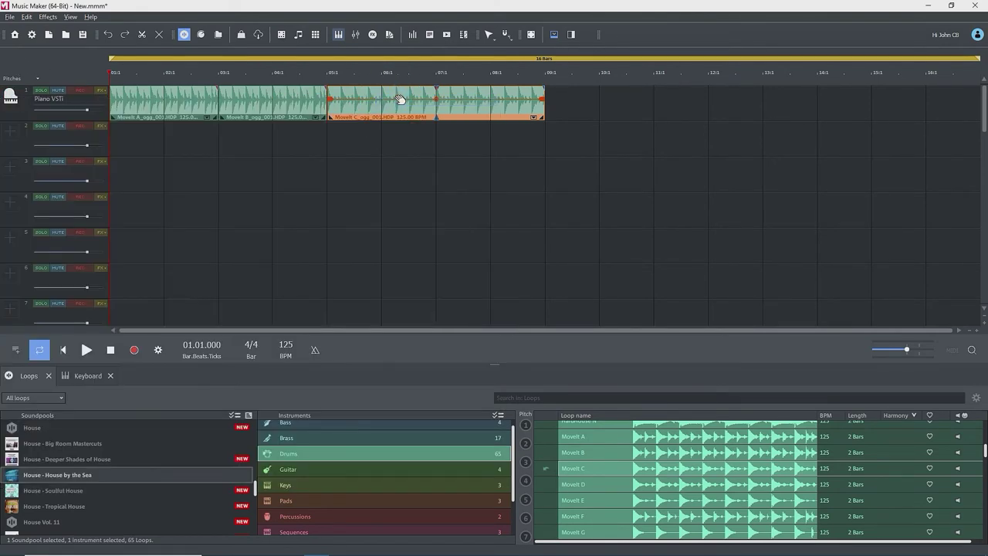
pyautogui.click(11, 96)
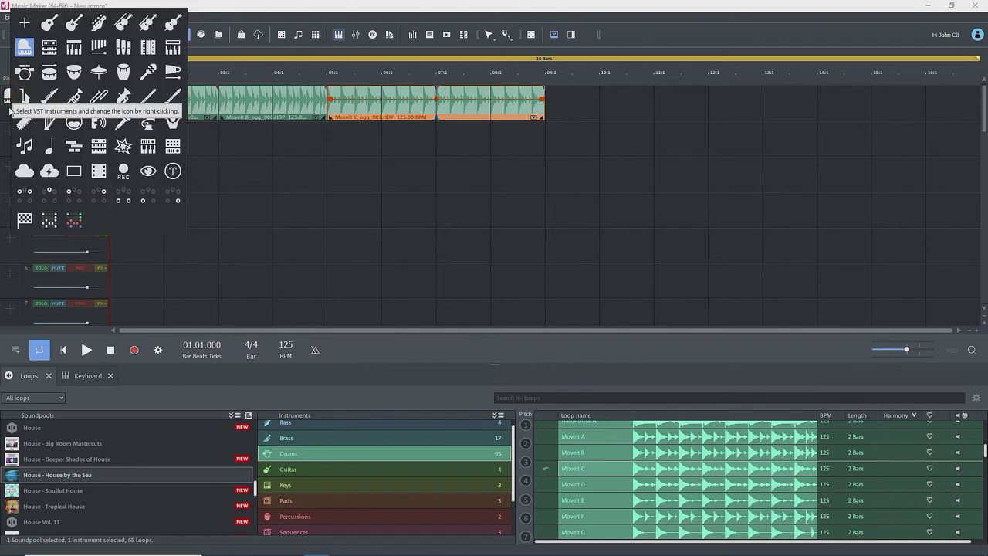
pyautogui.click(29, 75)
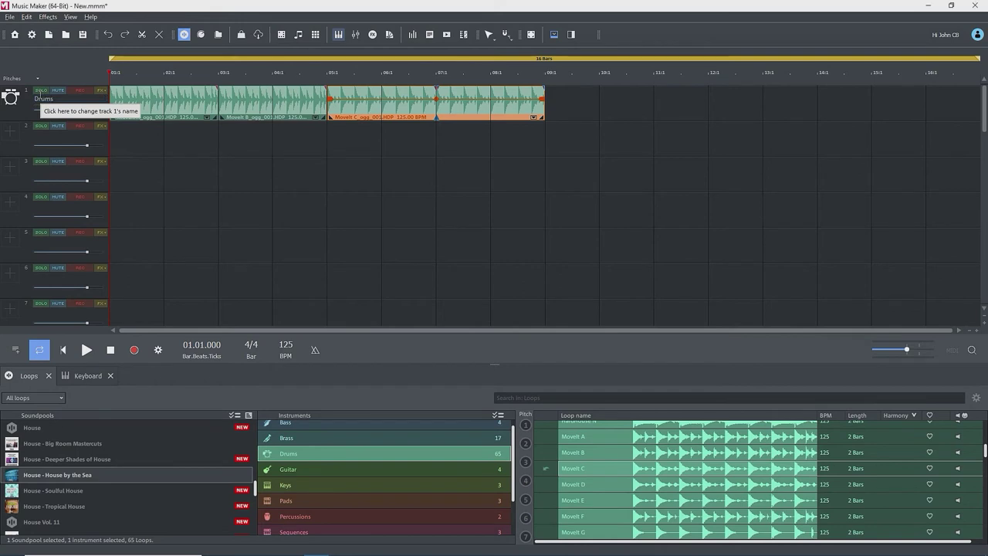
# Place the Fingered 1 bass loop in C on track 2 over bars 1–2, leaving the pitch unchanged.
pyautogui.click(286, 424)
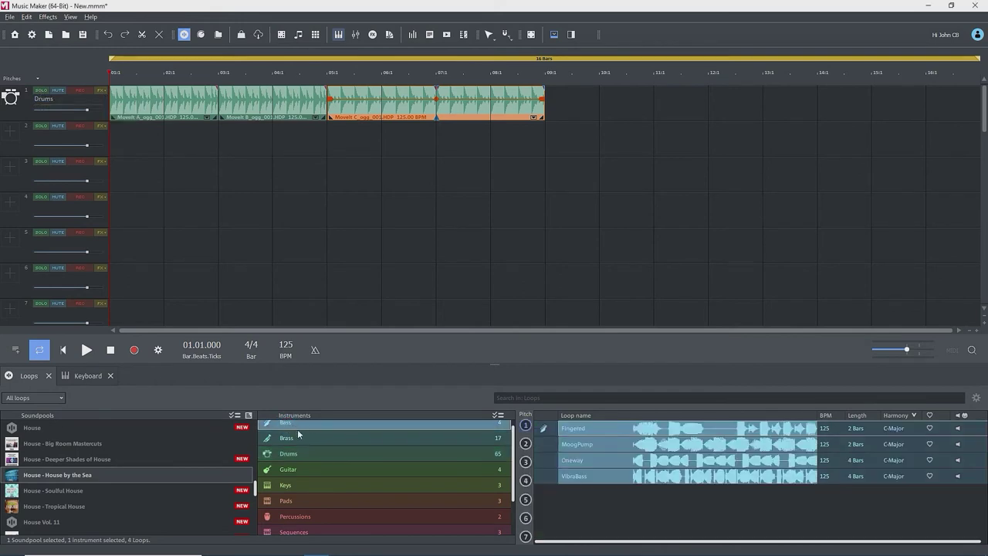
pyautogui.click(526, 426)
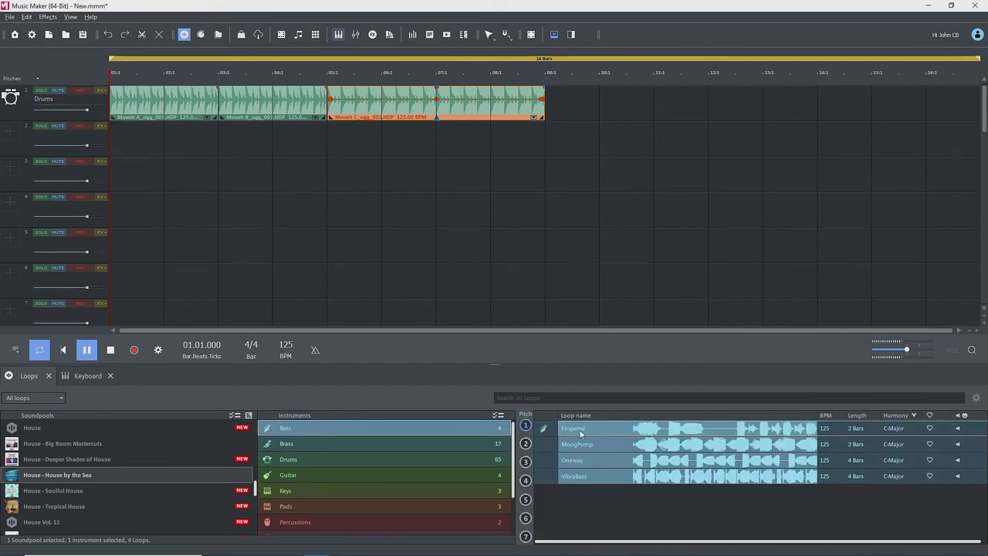
pyautogui.doubleClick(580, 430)
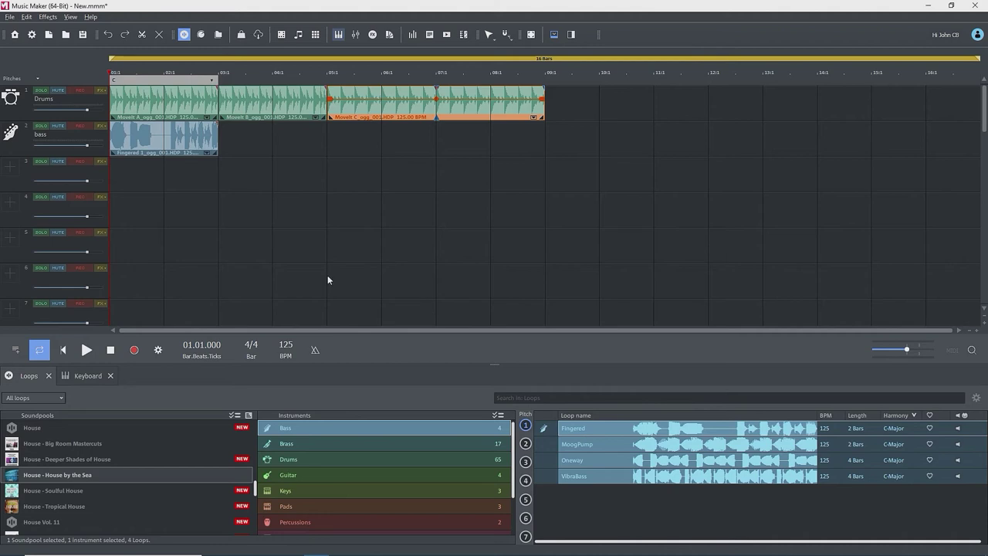
pyautogui.click(212, 81)
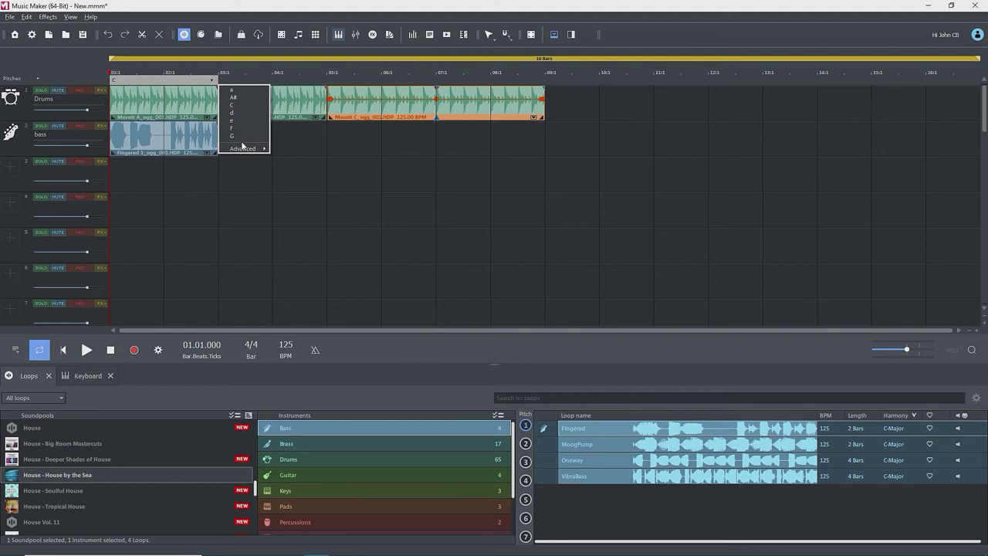
pyautogui.moveTo(246, 150)
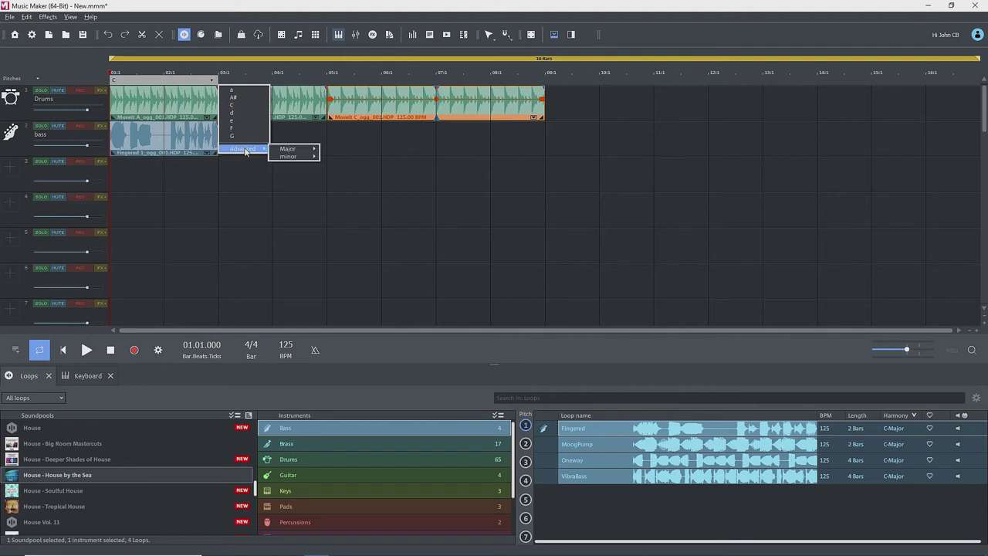
pyautogui.moveTo(276, 152)
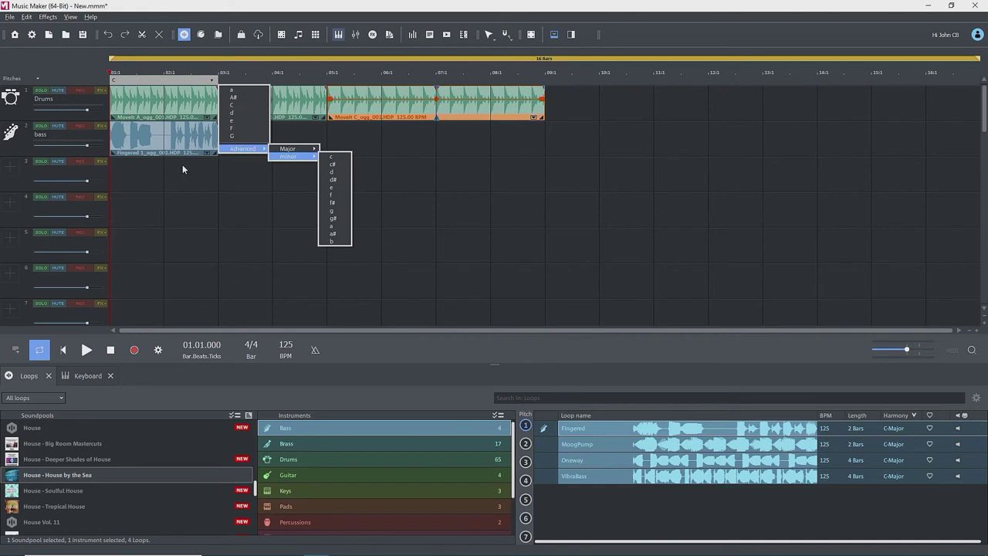
pyautogui.click(176, 170)
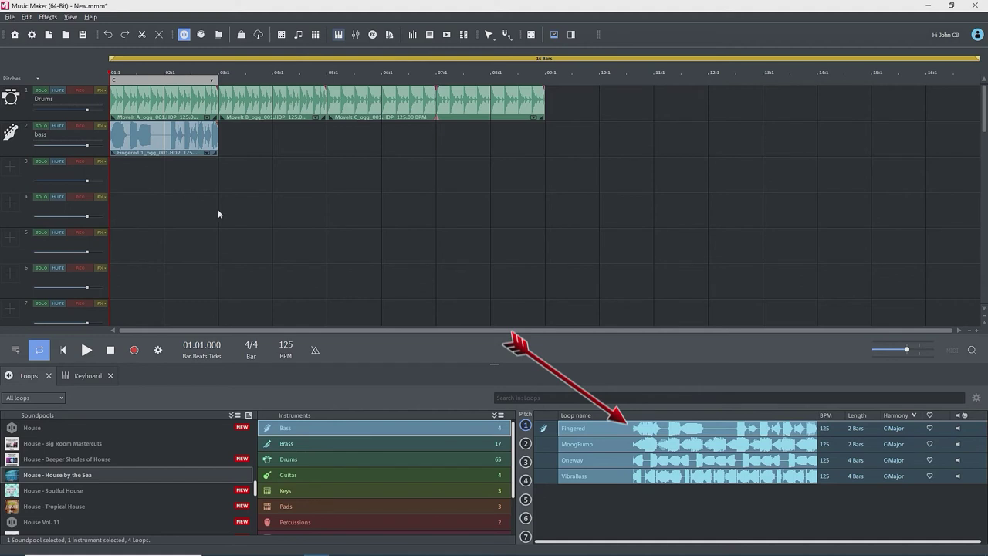
# Continue the bass with Fingered loops in F, G and C, trimming the final C clip to one bar.
pyautogui.click(526, 481)
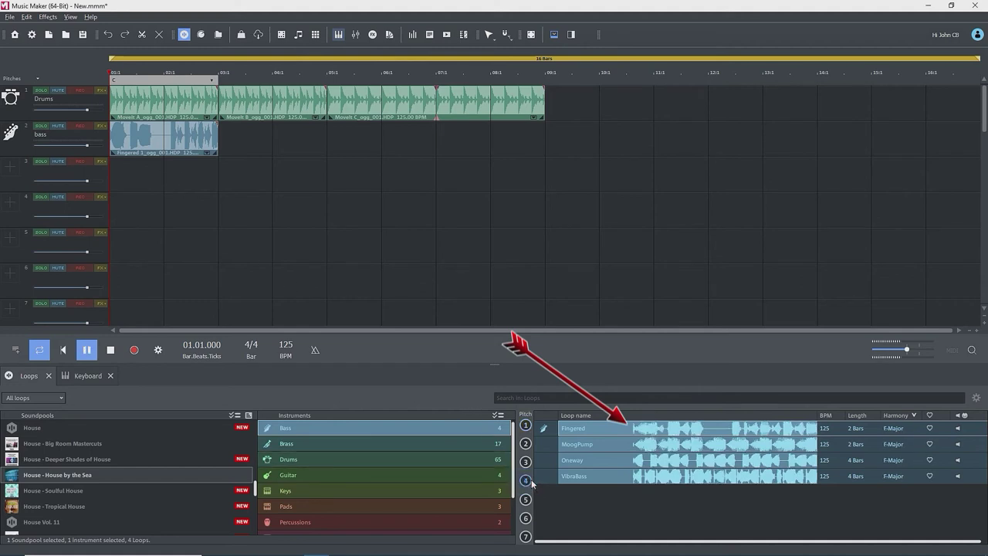
pyautogui.doubleClick(575, 430)
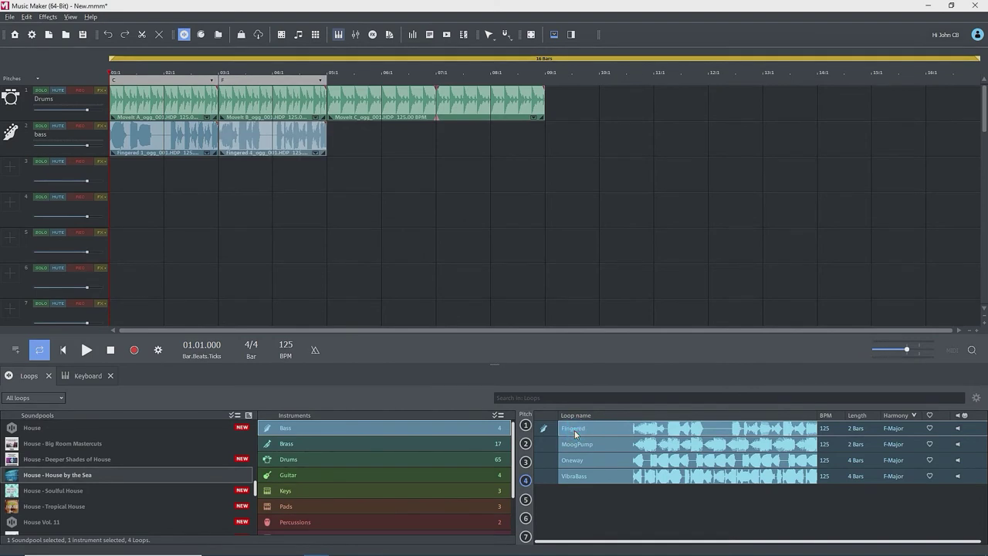
pyautogui.click(526, 500)
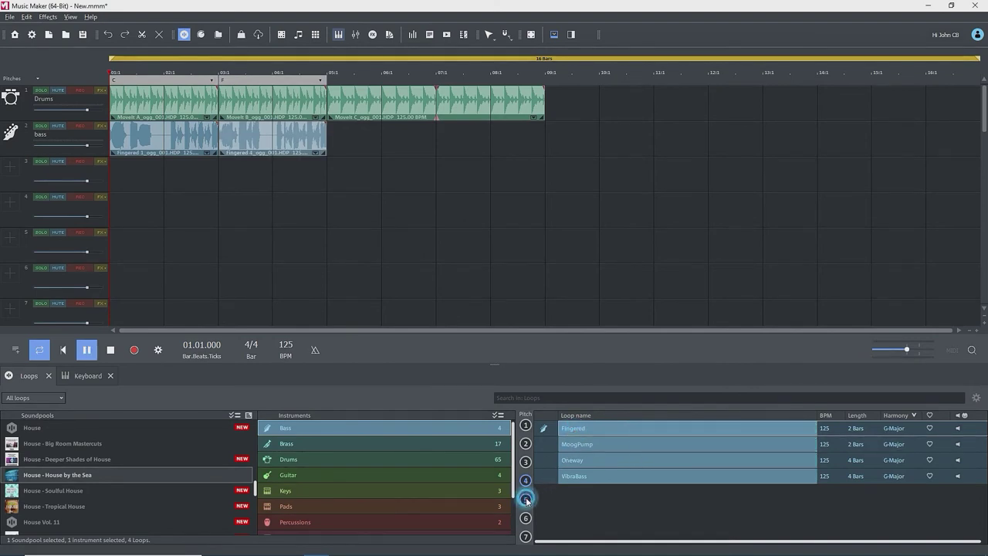
pyautogui.doubleClick(569, 429)
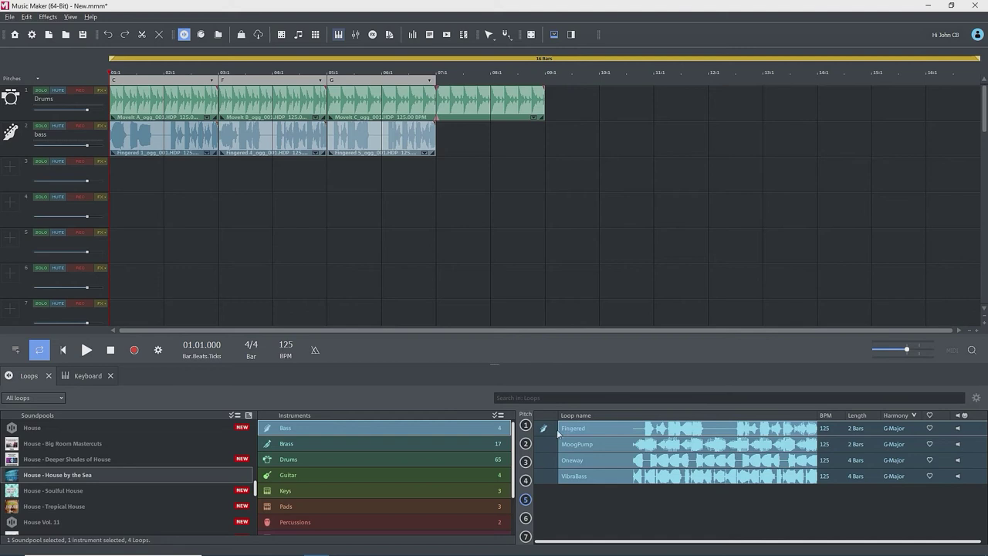
pyautogui.click(525, 425)
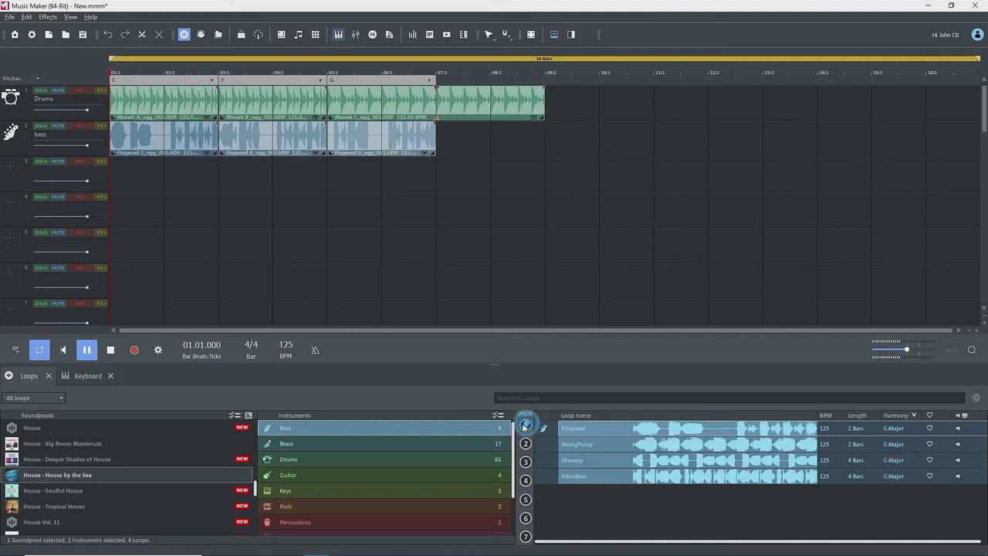
pyautogui.doubleClick(570, 429)
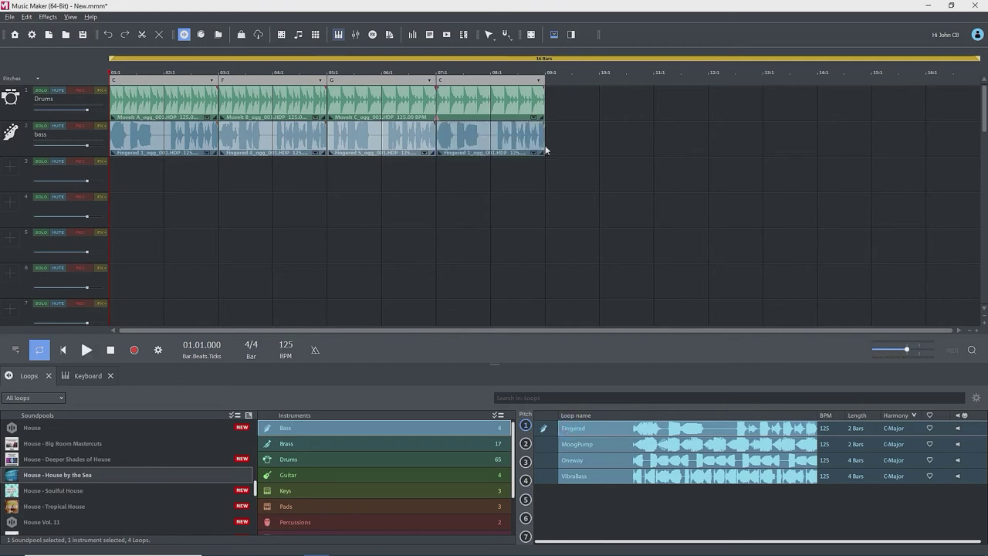
pyautogui.moveTo(544, 152); pyautogui.dragTo(491, 155)
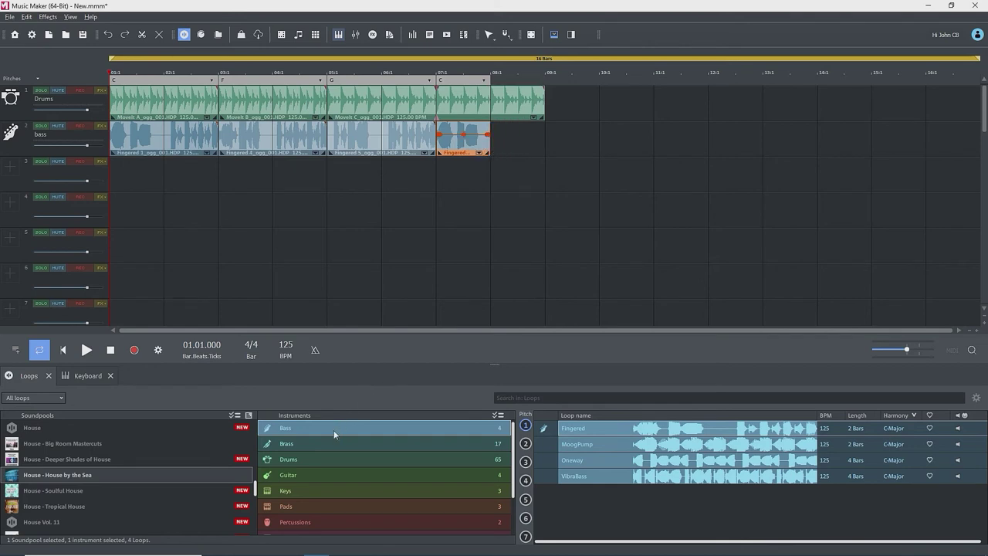
# Add a shortened brass loop on a new third track, then BlamesFast in F ending at bar 5.
pyautogui.click(315, 444)
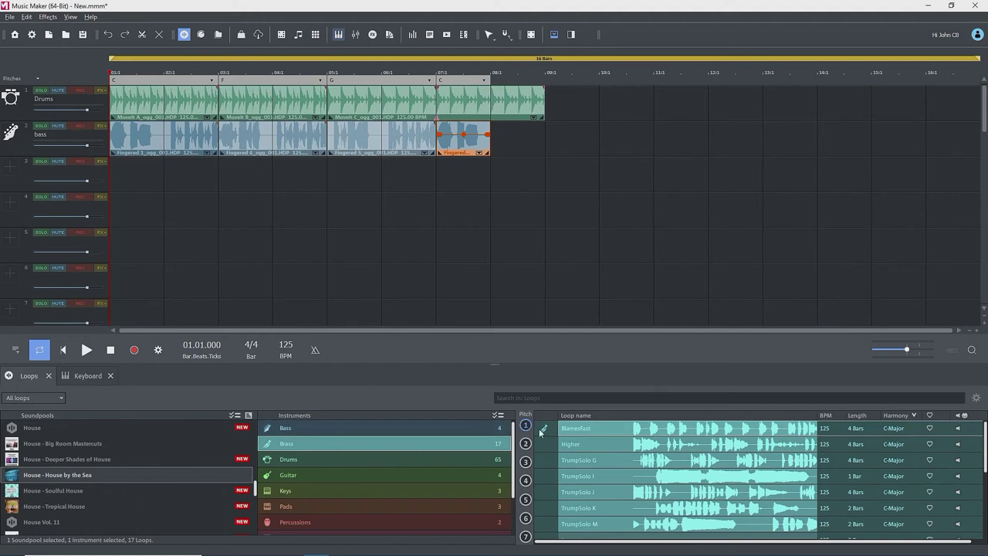
pyautogui.doubleClick(575, 434)
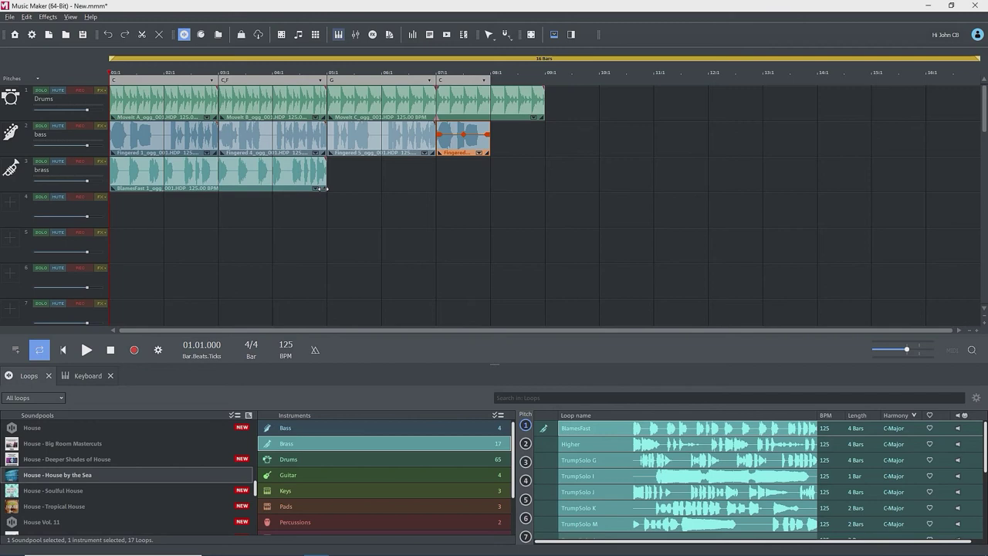
pyautogui.moveTo(325, 188); pyautogui.dragTo(217, 185)
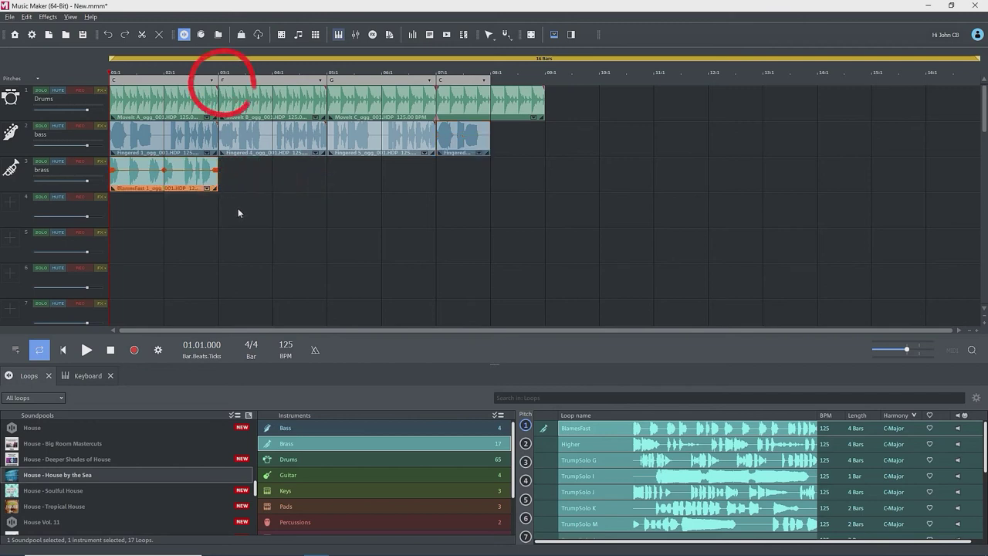
pyautogui.click(525, 480)
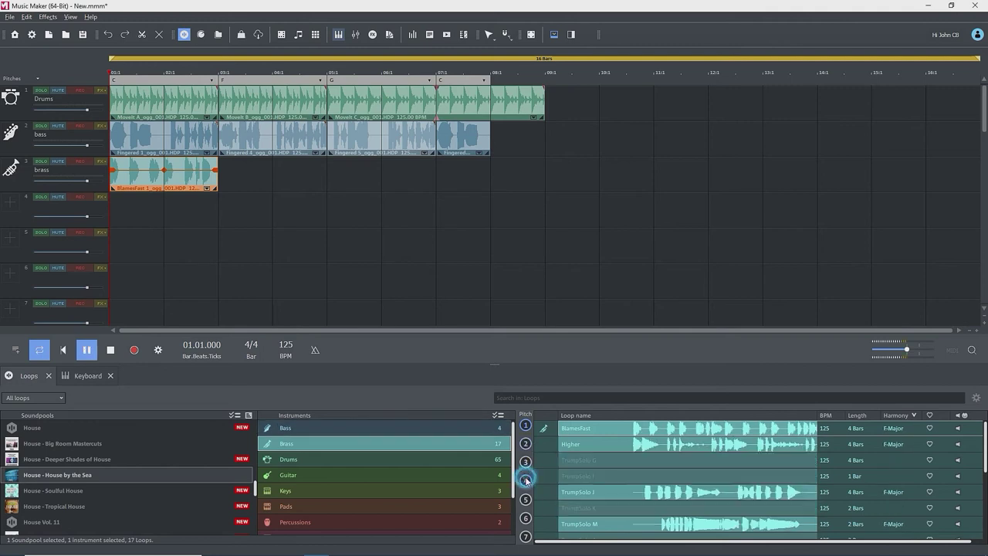
pyautogui.doubleClick(571, 427)
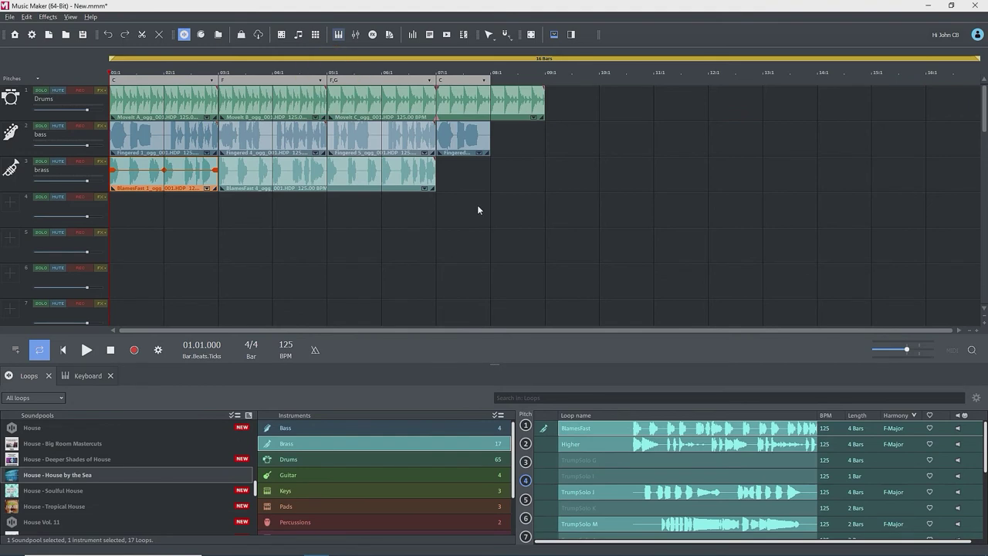
pyautogui.moveTo(221, 188)
pyautogui.mouseDown()
pyautogui.moveTo(329, 186)
pyautogui.moveTo(244, 170)
pyautogui.mouseUp()
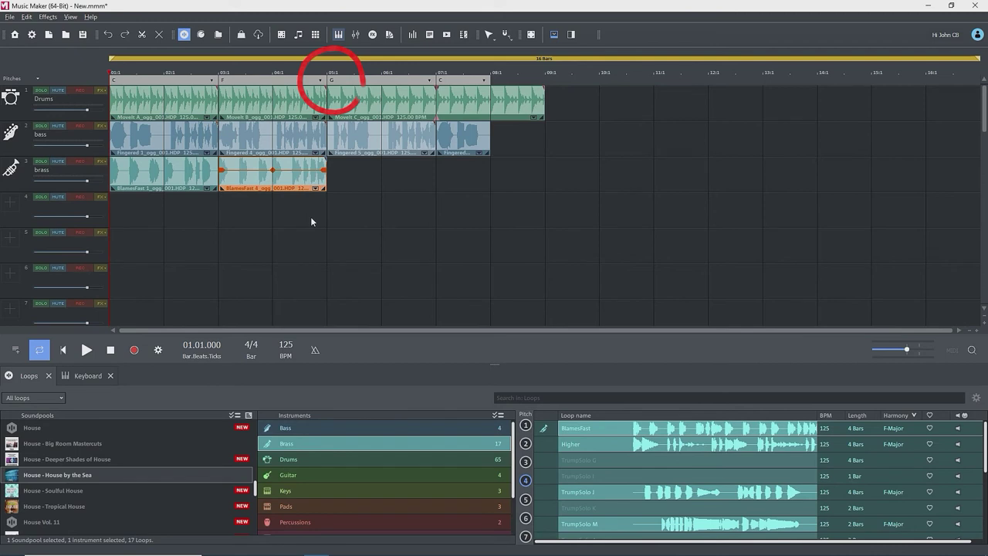
# Add Higher brass loops in G and C, trimming them to end at bar 7 and before bar 8.
pyautogui.click(527, 500)
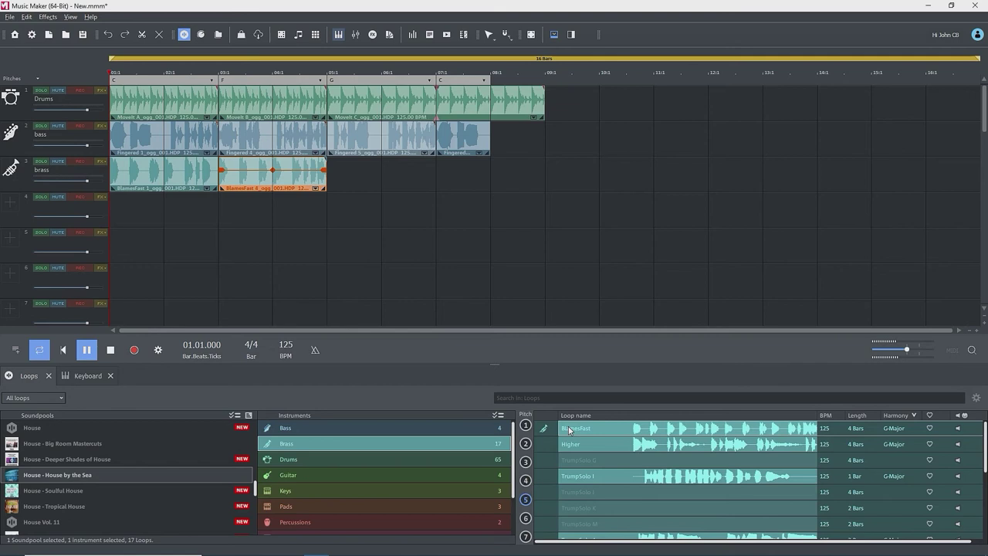
pyautogui.click(572, 444)
pyautogui.doubleClick(573, 444)
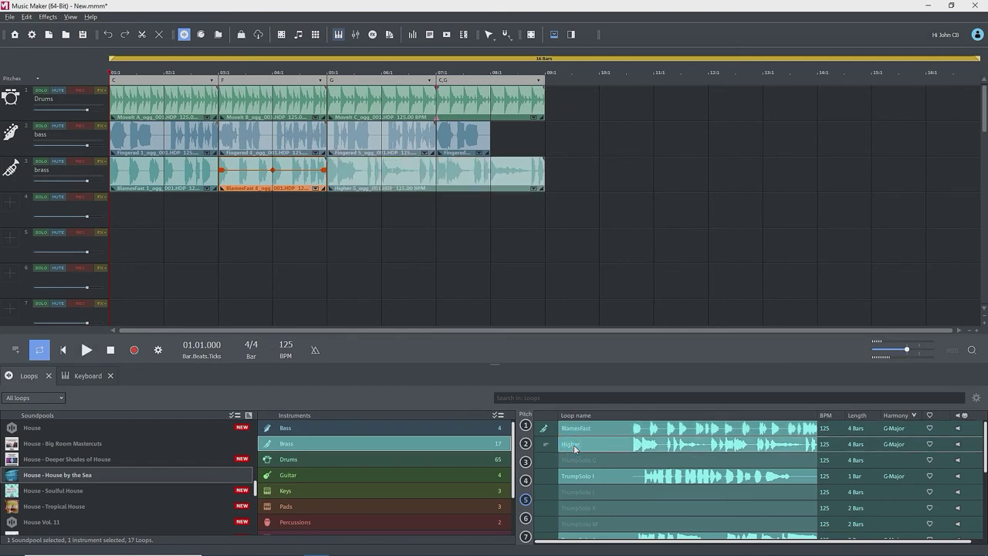
pyautogui.moveTo(545, 189); pyautogui.dragTo(435, 185)
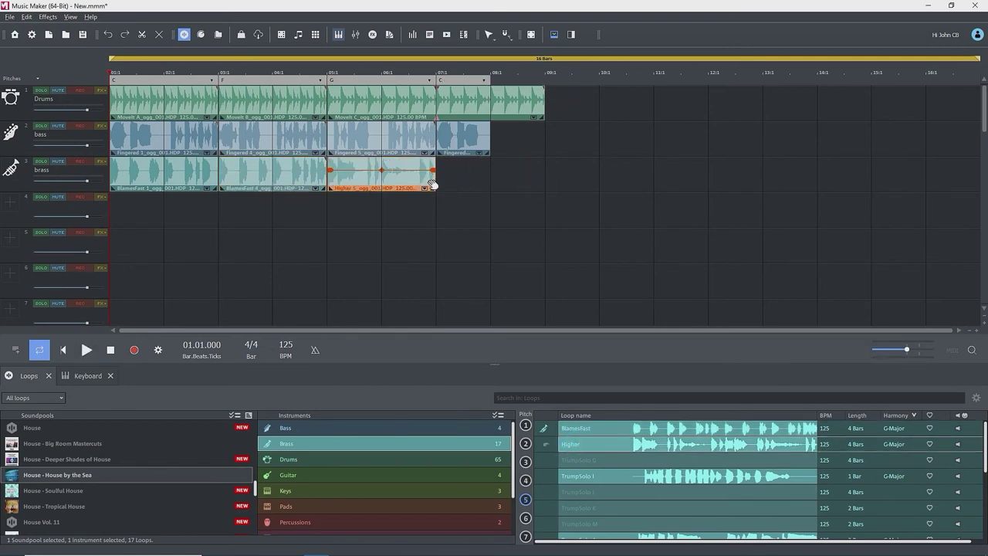
pyautogui.click(526, 426)
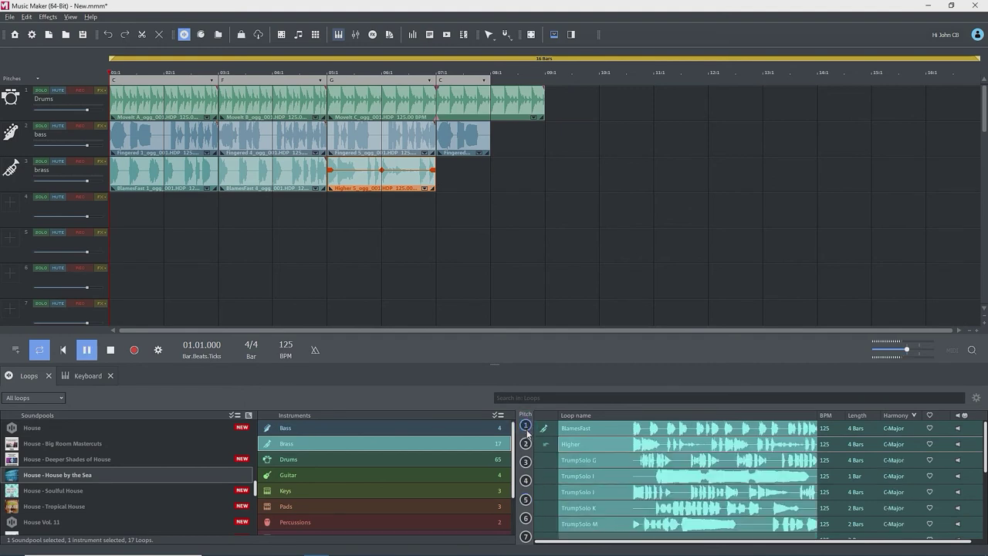
pyautogui.doubleClick(565, 444)
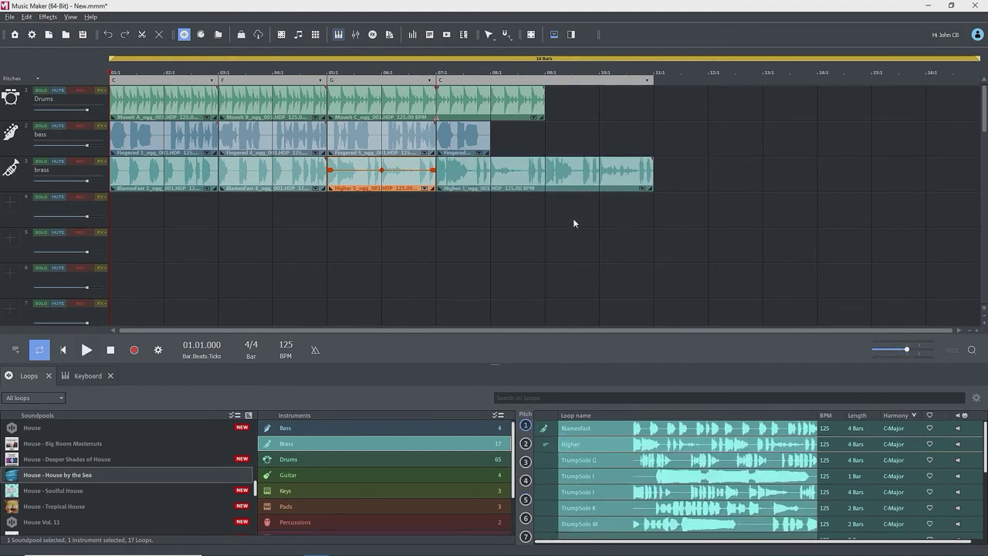
pyautogui.moveTo(653, 187); pyautogui.dragTo(473, 179)
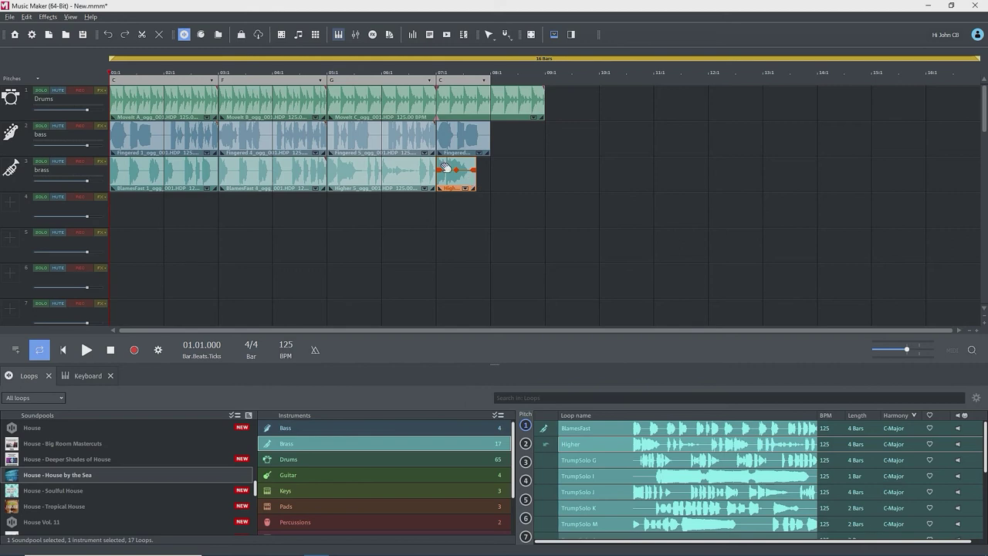
# Place the Movelt L drum loop on a new track at bar 8.
pyautogui.click(297, 459)
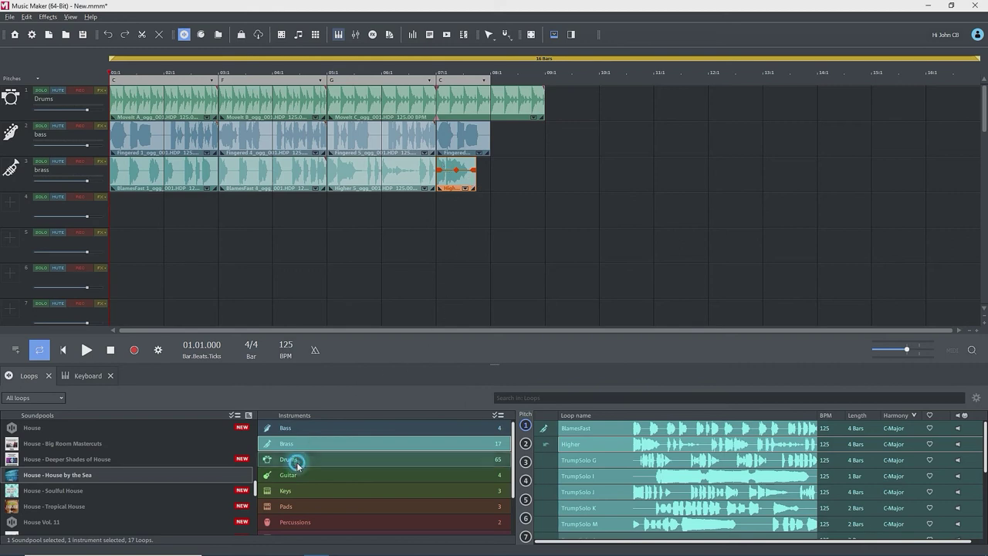
pyautogui.scroll(-6, 609, 494)
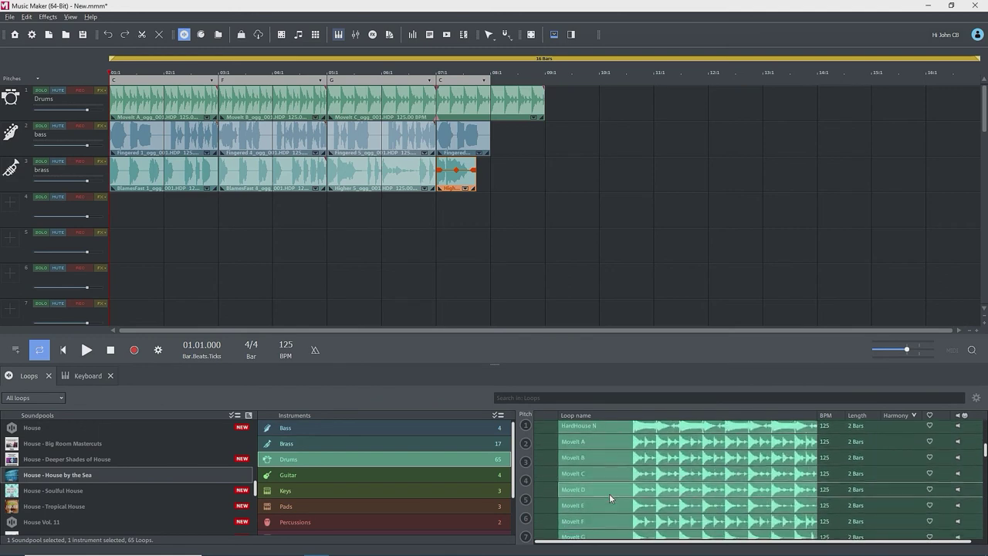
pyautogui.scroll(-3, 609, 492)
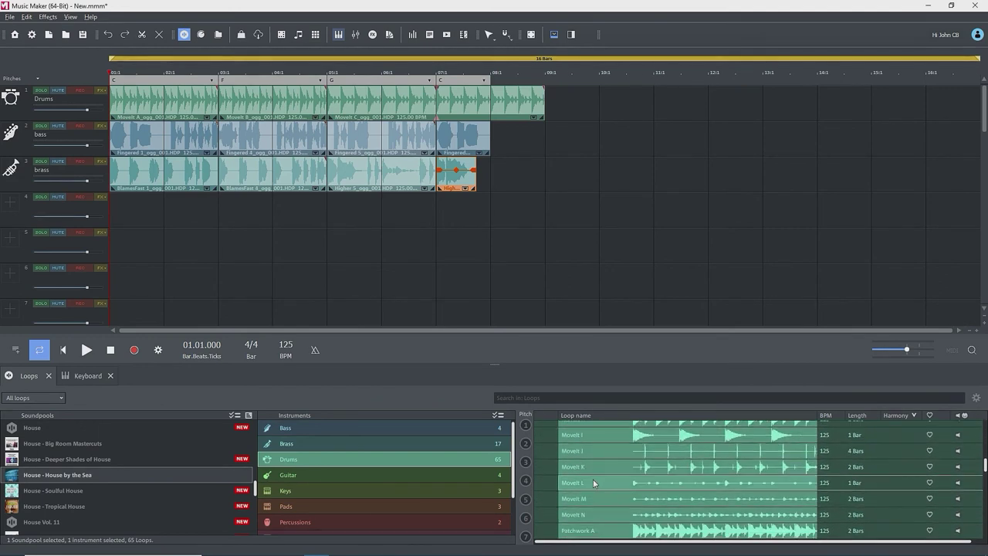
pyautogui.click(592, 479)
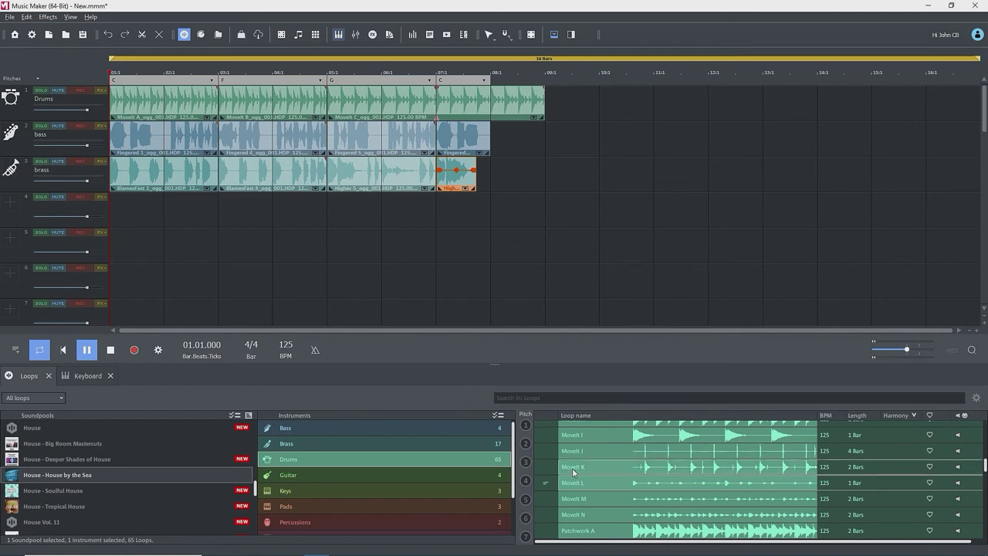
pyautogui.moveTo(575, 484); pyautogui.dragTo(519, 179)
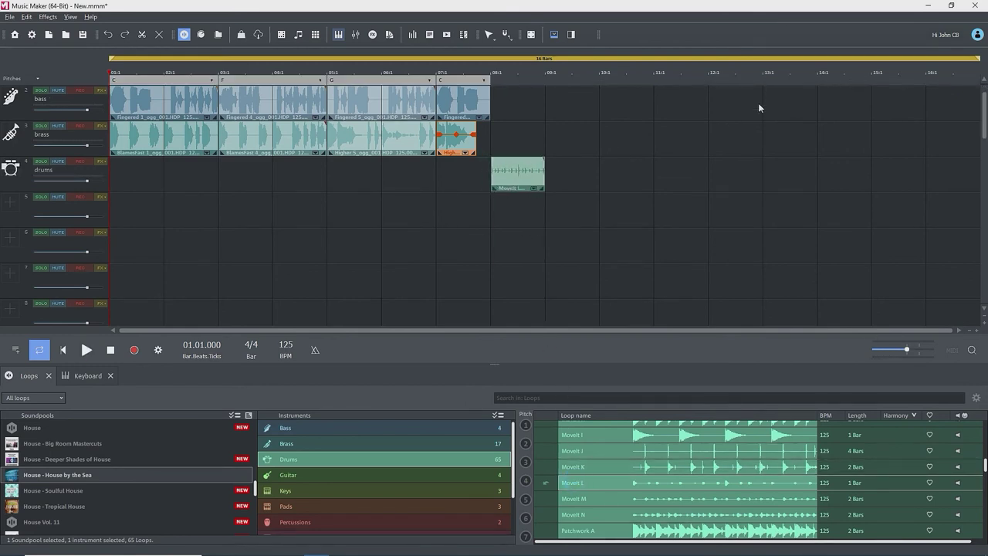
# Fade out the ends of the last Drums clip and the Movelt L clip.
pyautogui.scroll(1, 979, 93)
pyautogui.click(517, 107)
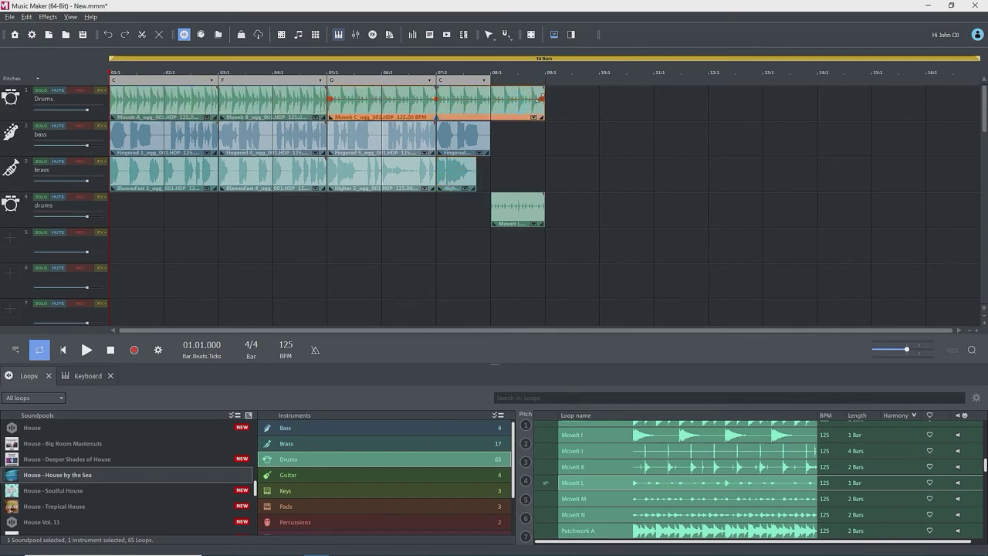
pyautogui.moveTo(543, 88); pyautogui.dragTo(495, 100)
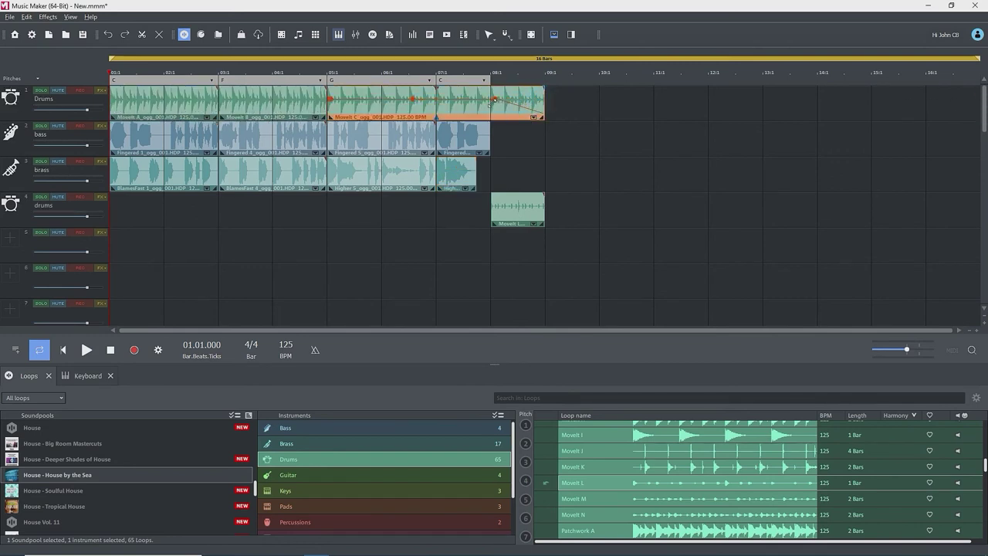
pyautogui.click(534, 204)
pyautogui.moveTo(543, 195); pyautogui.dragTo(503, 199)
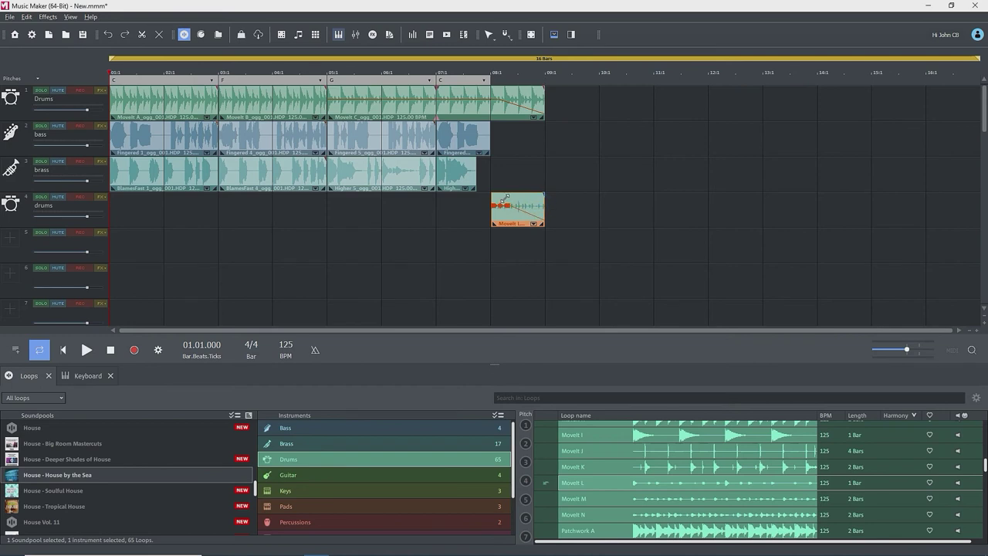
pyautogui.scroll(-3, 355, 505)
pyautogui.click(303, 528)
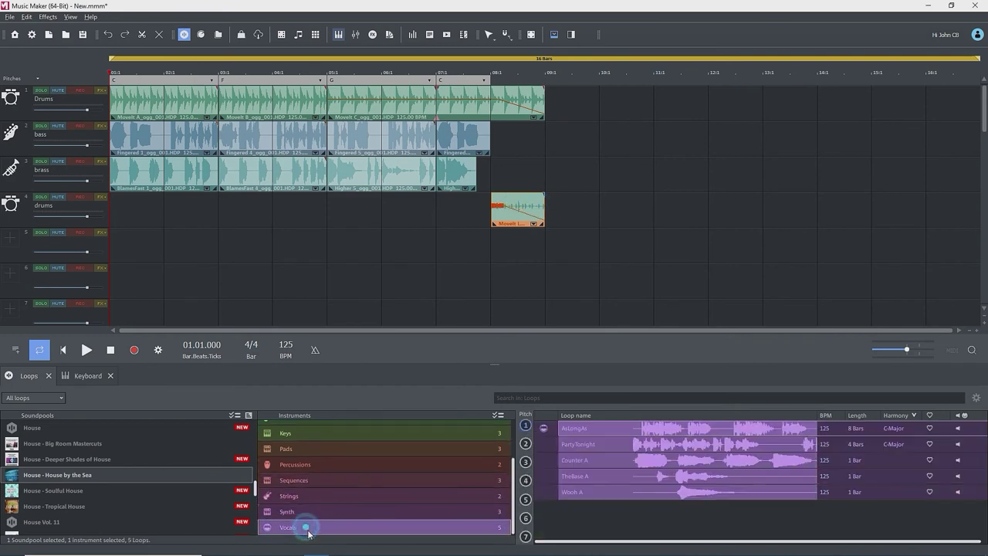
# Insert Wooh A on a vocals track from mid bar 7, then set and fit an 8-bar loop range.
pyautogui.click(568, 494)
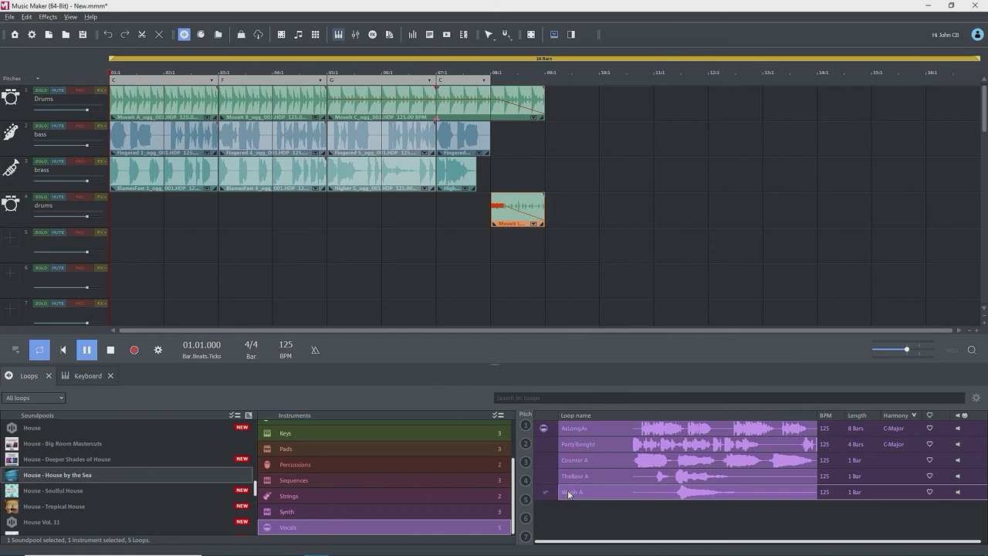
pyautogui.click(463, 71)
pyautogui.doubleClick(574, 494)
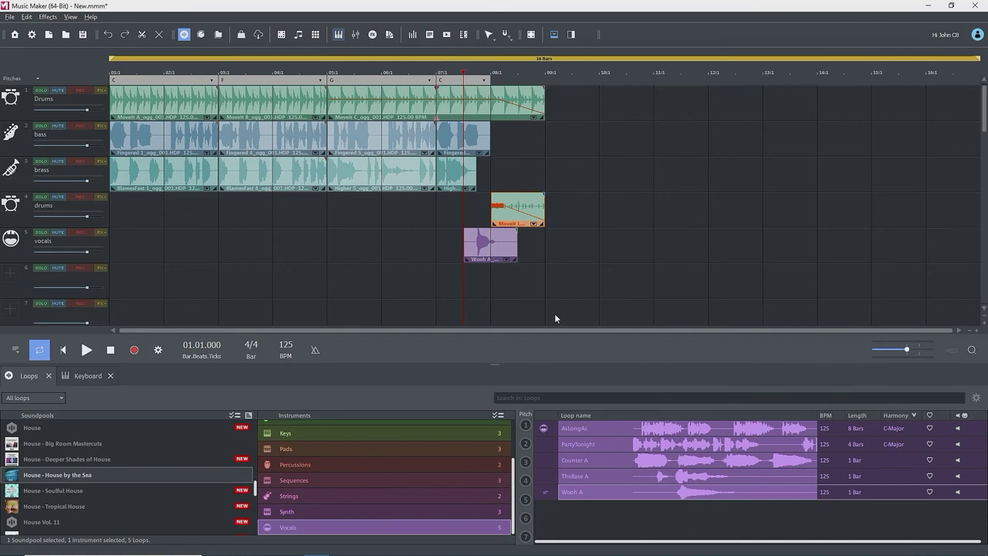
pyautogui.doubleClick(371, 59)
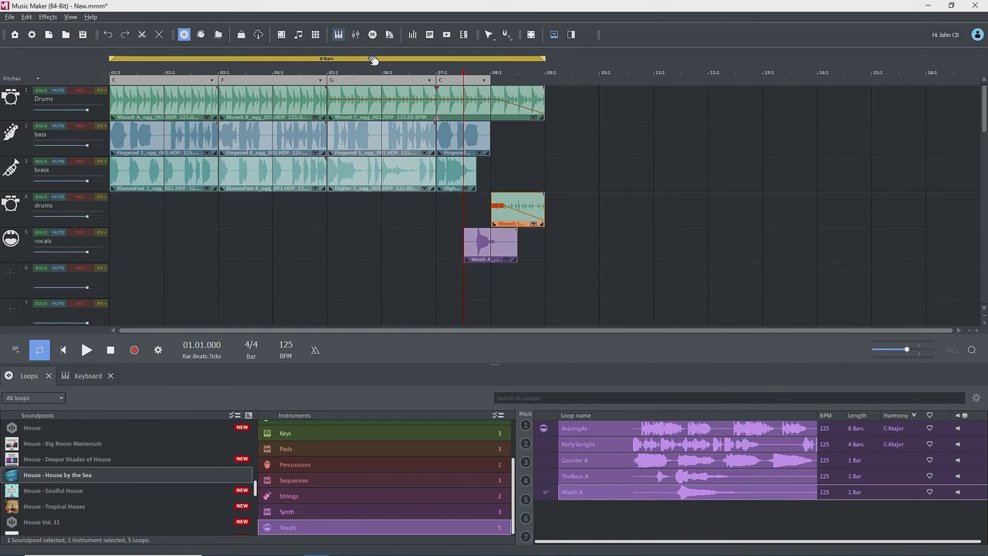
pyautogui.click(972, 351)
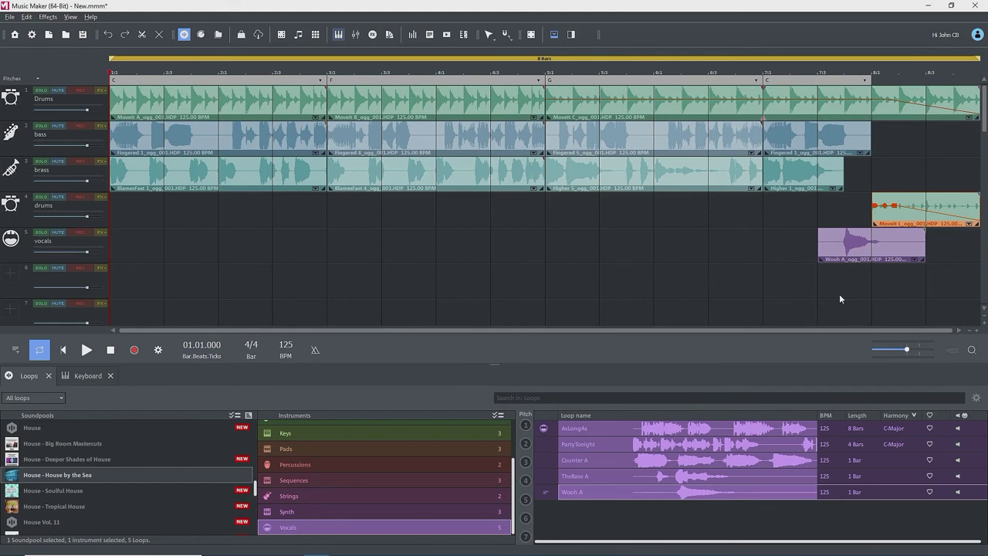
pyautogui.press('space')
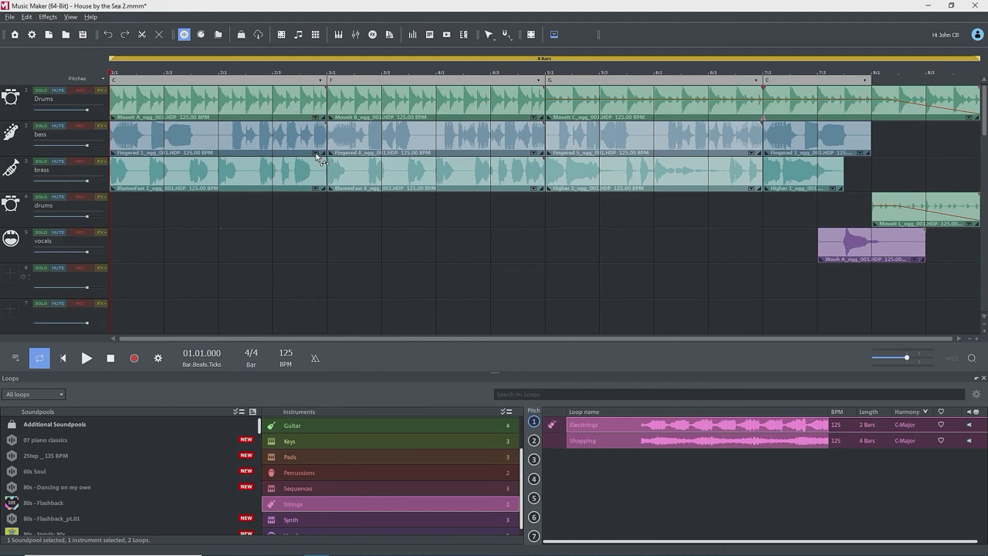
pyautogui.rightClick(319, 155)
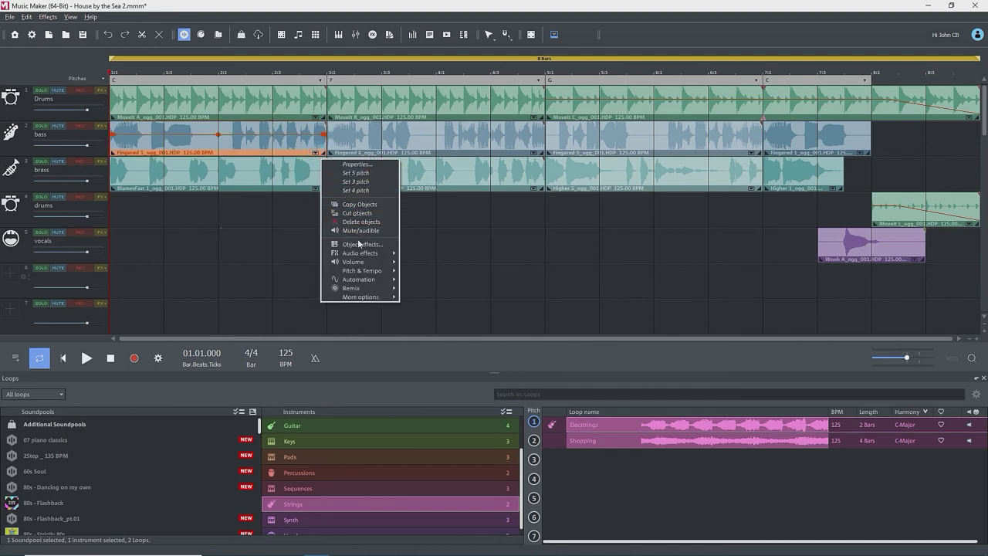
pyautogui.moveTo(362, 257)
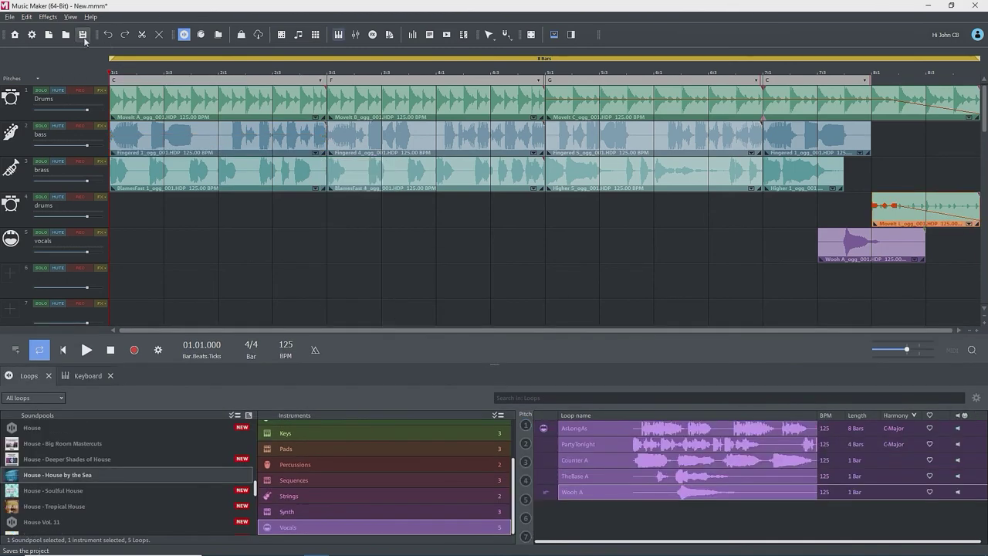
# Save the song as 'House by the Sea 2'.
pyautogui.click(83, 34)
pyautogui.write('House by the Sea')
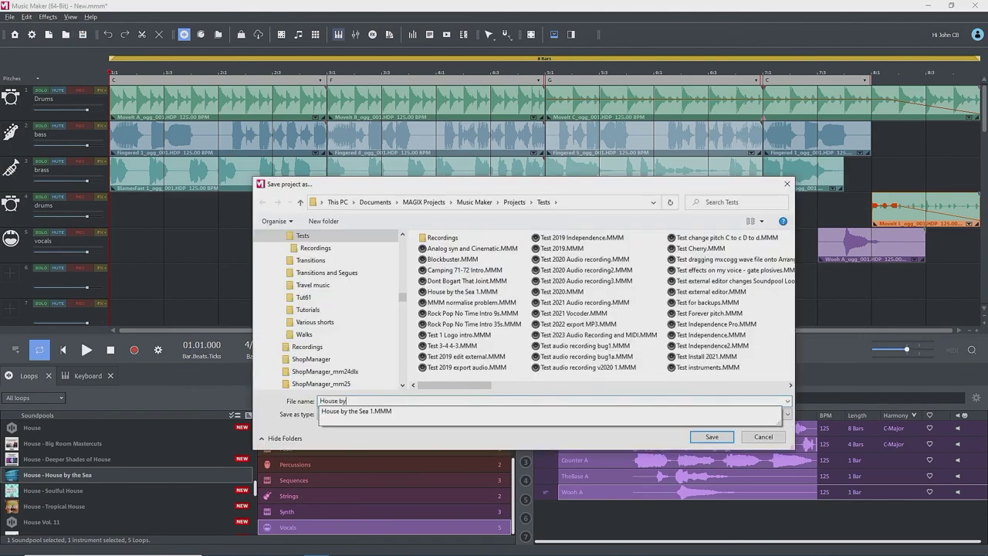
pyautogui.write(' 2')
pyautogui.press('Return')
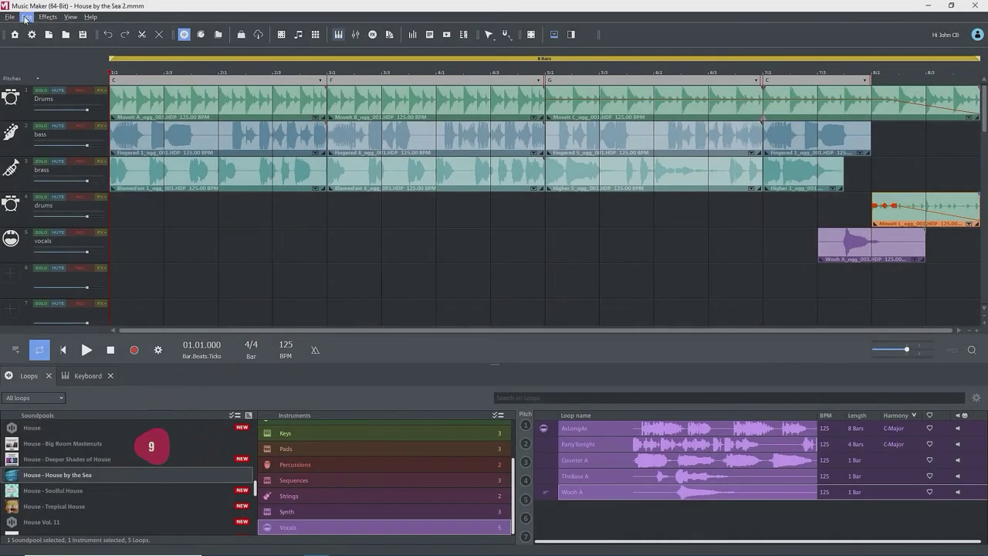
# Start a new empty project and save it as 'Test Song Templates'.
pyautogui.click(9, 17)
pyautogui.click(31, 31)
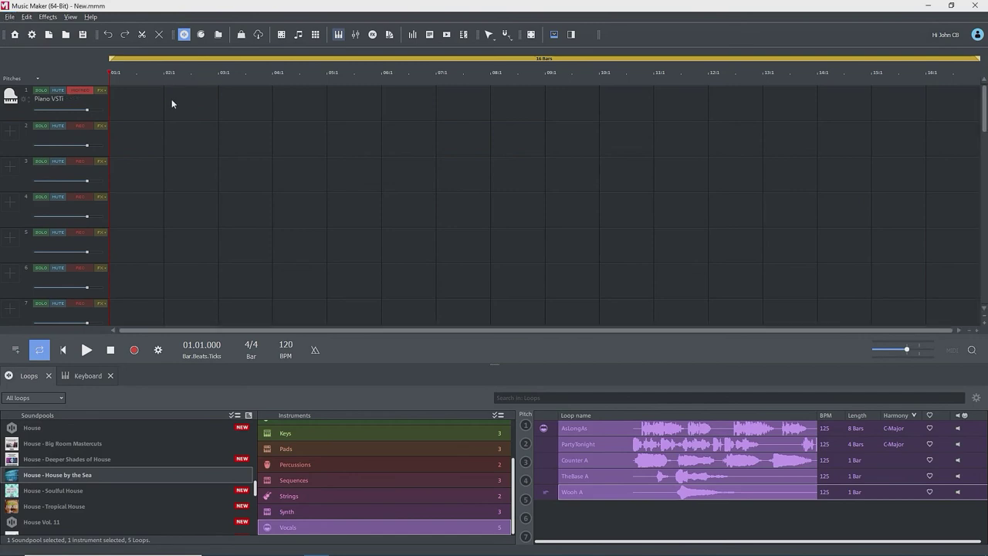
pyautogui.click(83, 35)
pyautogui.write('Test Song Te')
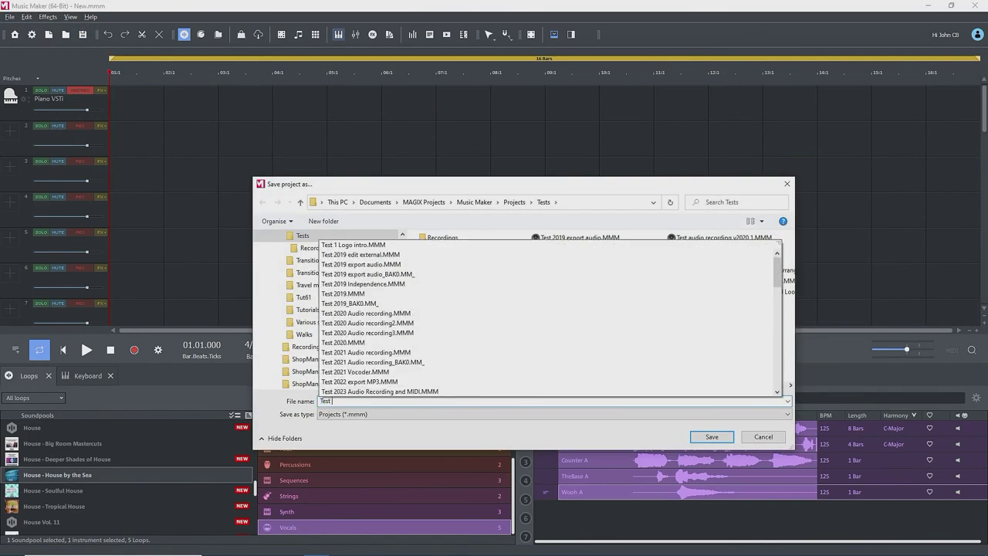
pyautogui.write('mplates')
pyautogui.press('Return')
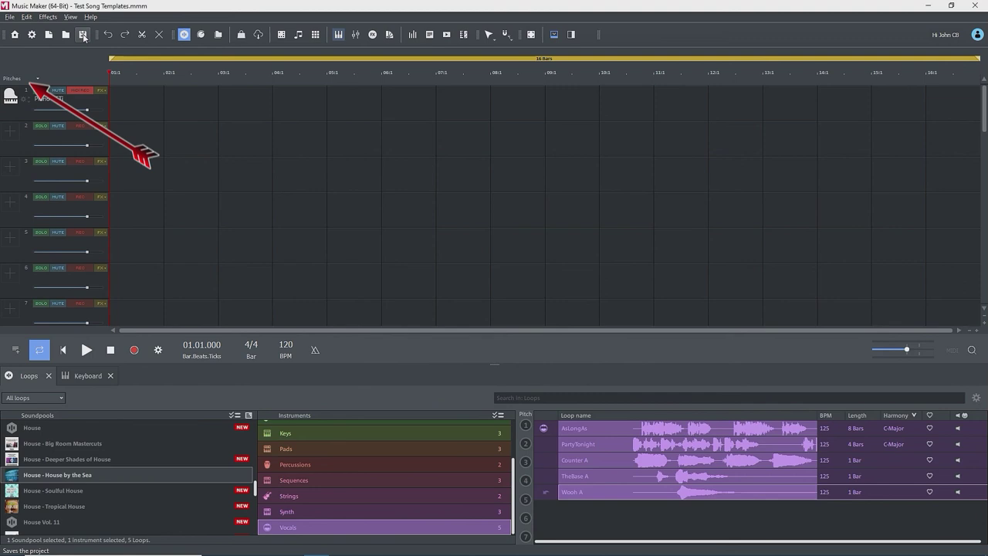
# Apply the Cherry chord template, then replace it with the Home progression (a, F, a, F).
pyautogui.click(38, 78)
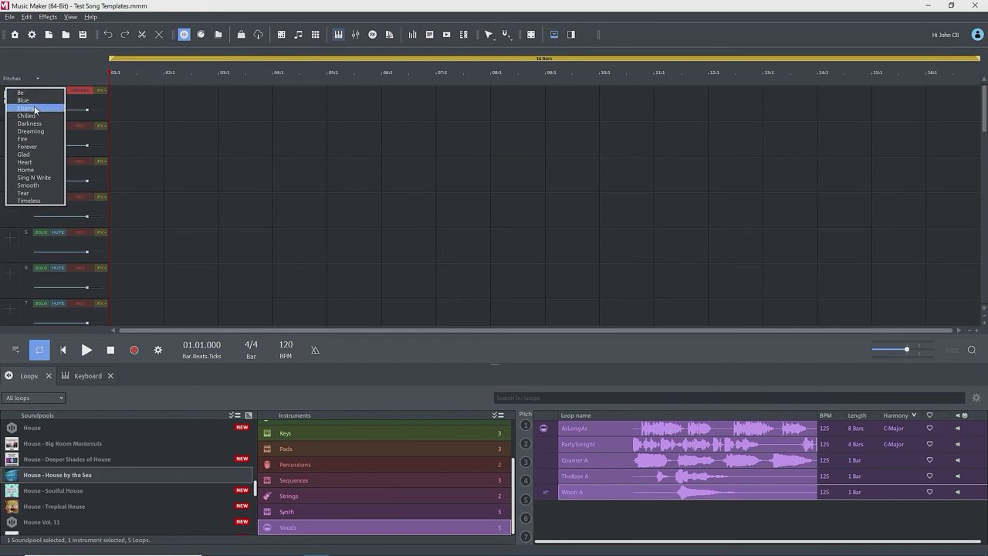
pyautogui.click(34, 108)
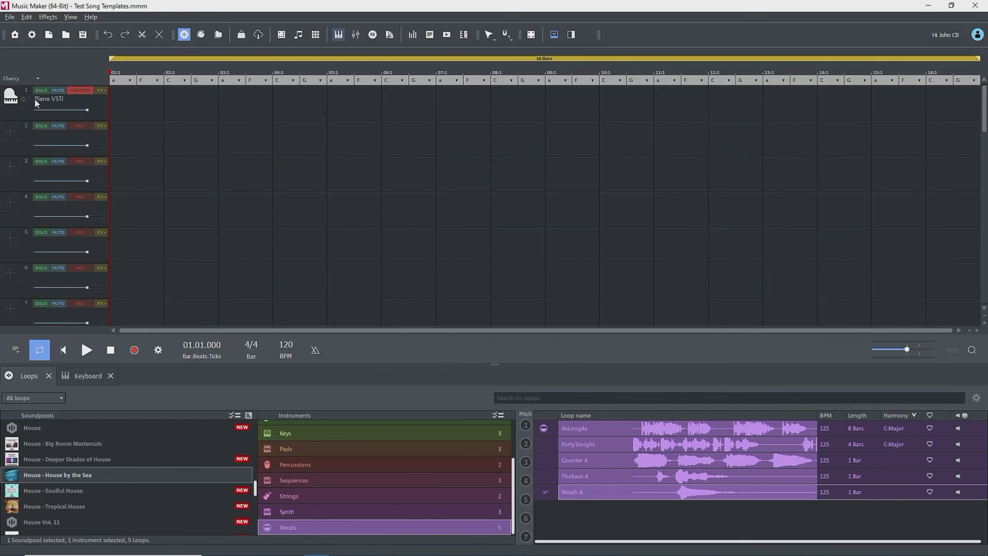
pyautogui.click(36, 78)
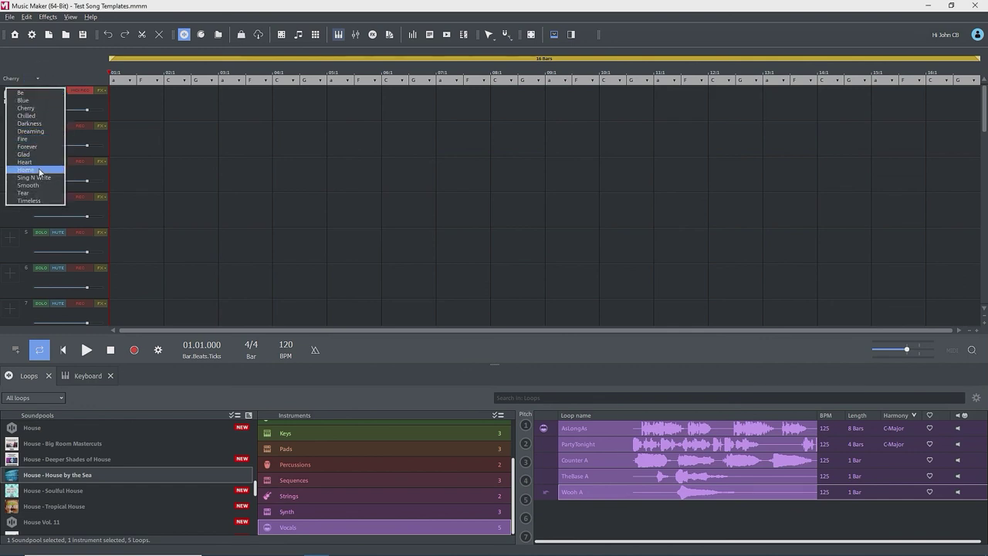
pyautogui.click(40, 170)
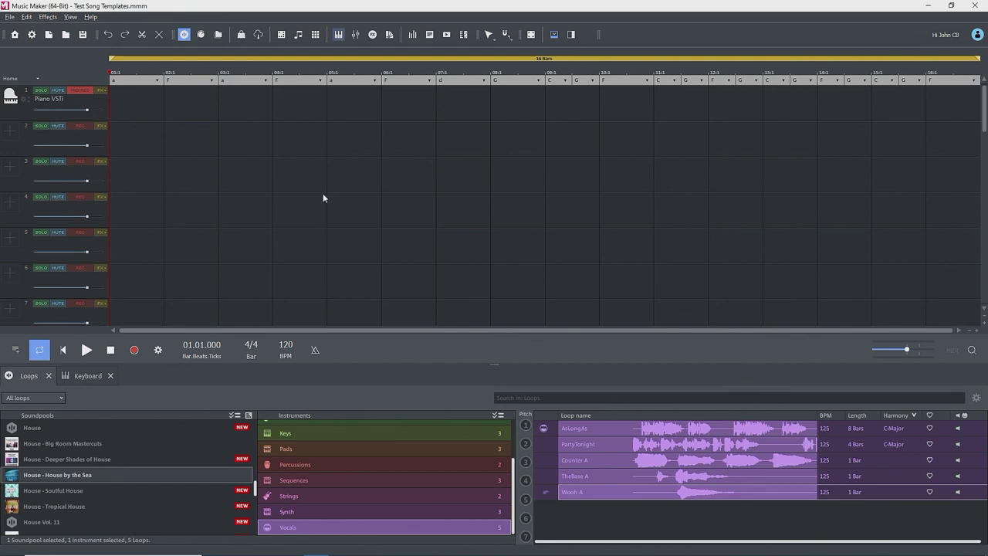
# Add the HardHouse A drum loop to the arrangement.
pyautogui.scroll(2, 312, 449)
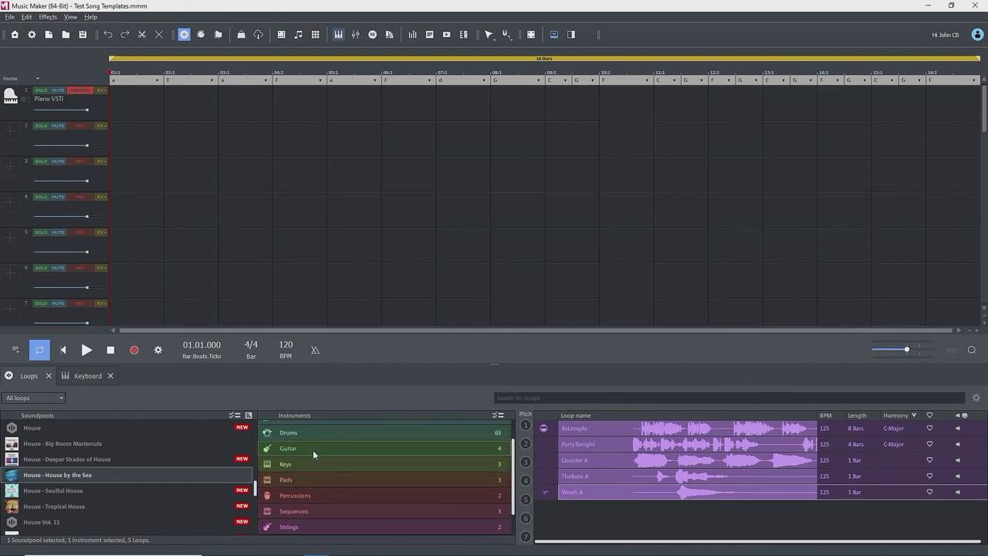
pyautogui.click(317, 434)
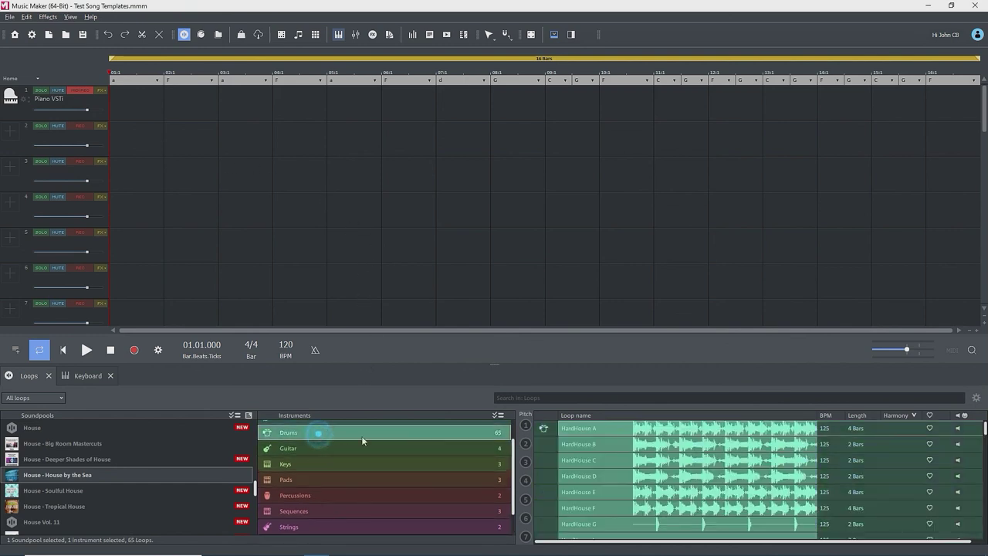
pyautogui.doubleClick(578, 433)
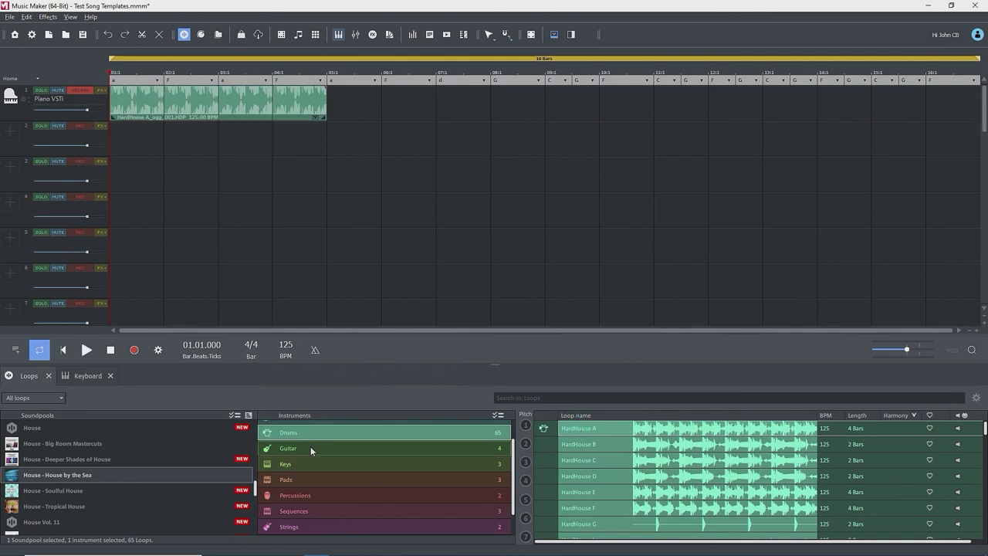
# Add HeadBang A and HeadBang B guitar loops on a new track, then review the four guitar clips.
pyautogui.click(310, 448)
pyautogui.doubleClick(575, 430)
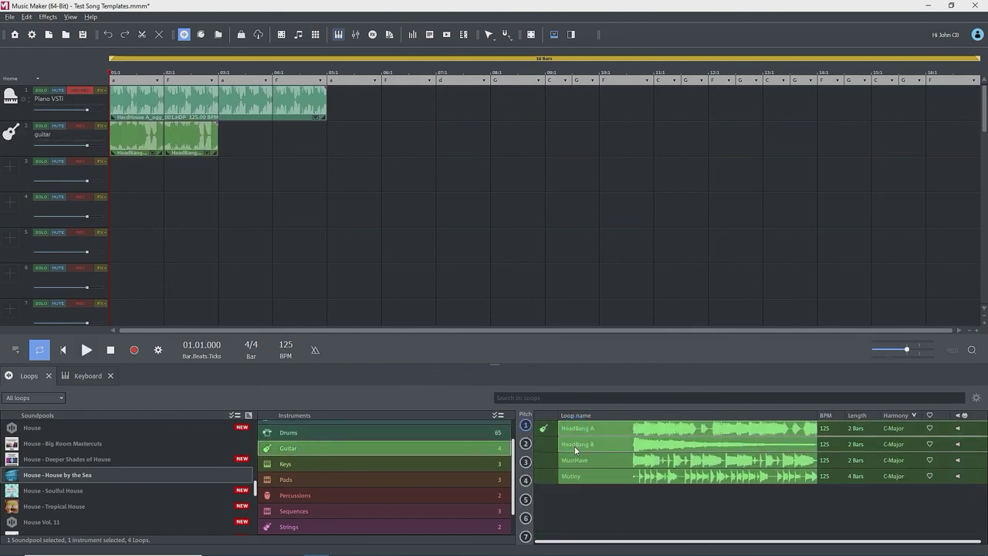
pyautogui.doubleClick(574, 446)
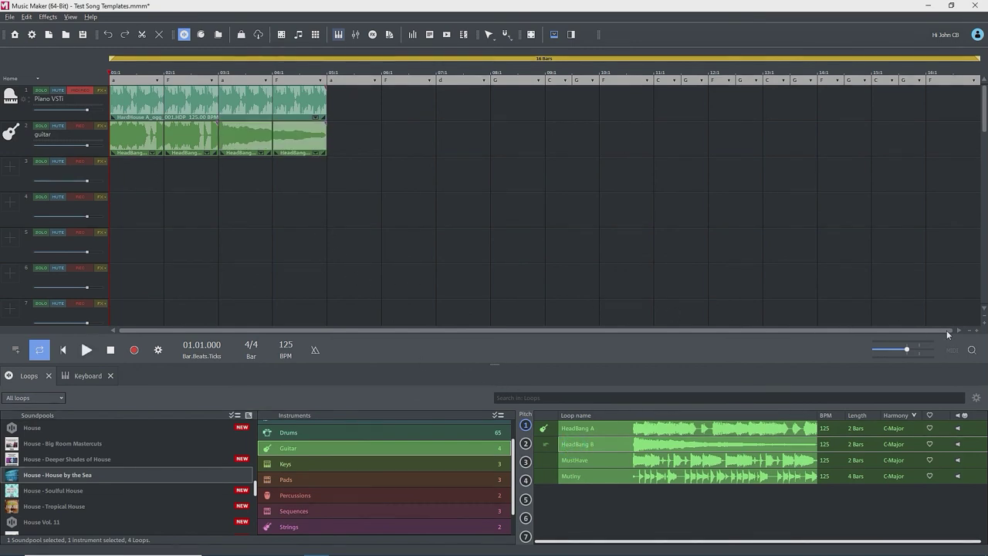
pyautogui.moveTo(949, 329); pyautogui.dragTo(722, 259)
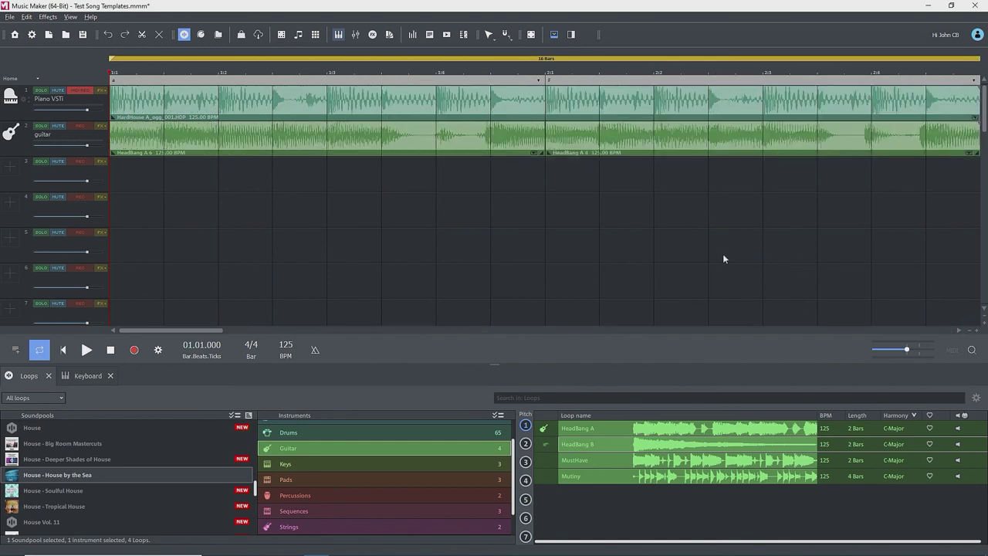
pyautogui.click(969, 329)
pyautogui.click(190, 126)
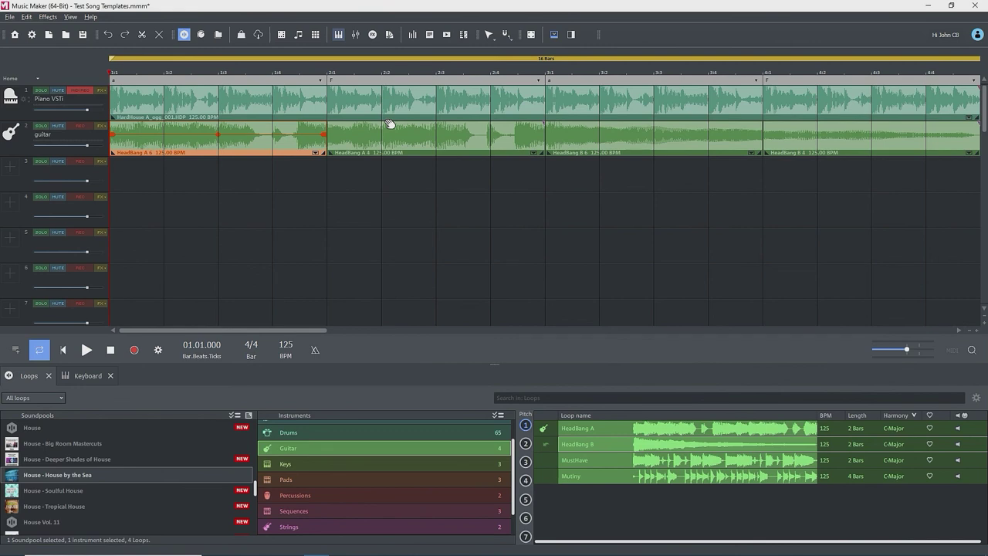
pyautogui.click(390, 124)
pyautogui.click(582, 130)
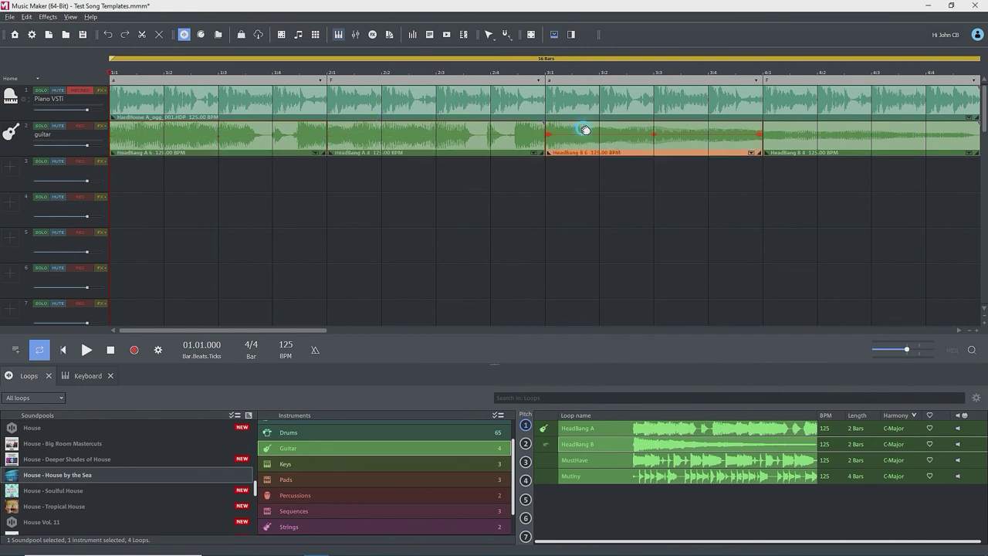
pyautogui.click(812, 133)
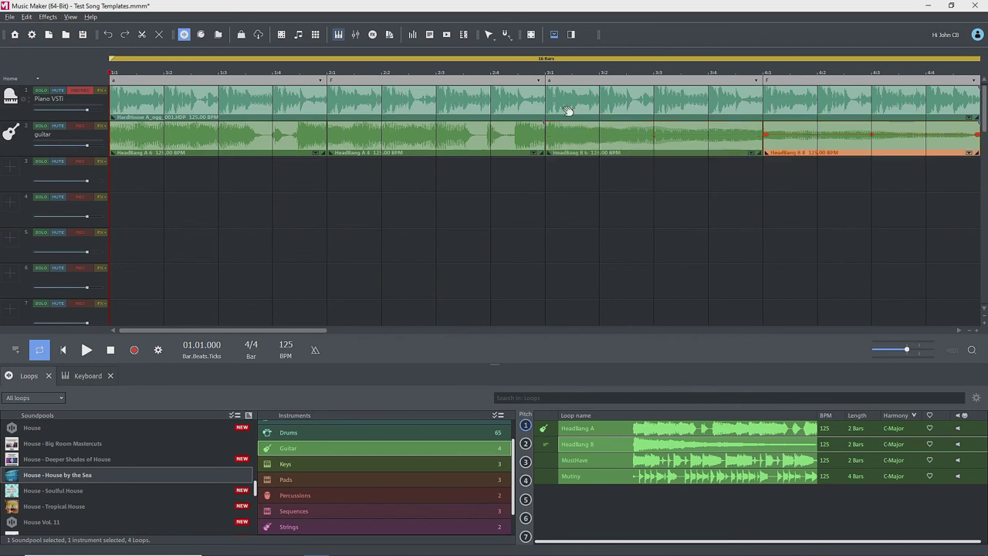
# Add the first strings loop on a new track starting at bar 3.
pyautogui.click(544, 68)
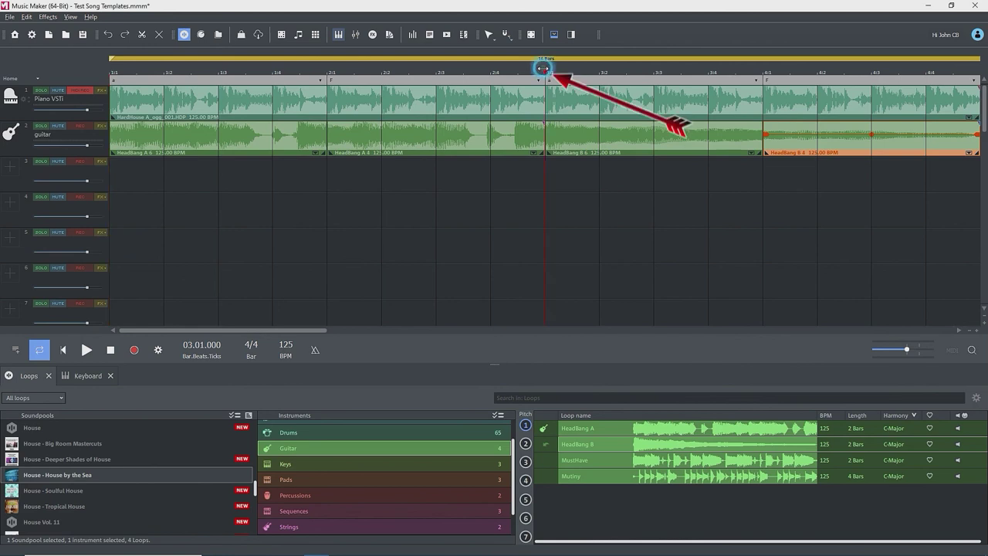
pyautogui.click(288, 526)
pyautogui.click(569, 448)
pyautogui.click(573, 427)
pyautogui.doubleClick(574, 428)
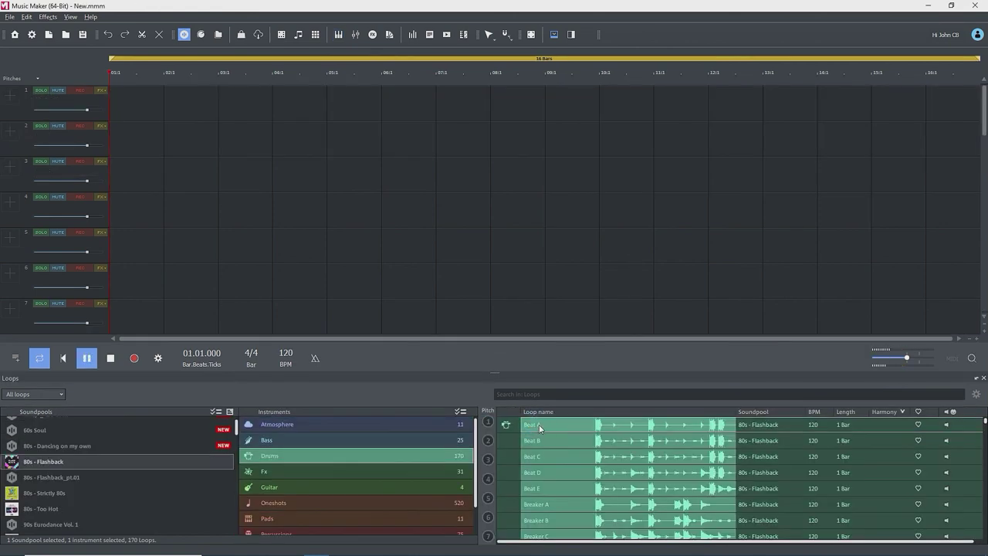
# Add Beat A, B and C drums, the Agro bass loop and the Formula B Guitar loop.
pyautogui.doubleClick(539, 426)
pyautogui.doubleClick(538, 440)
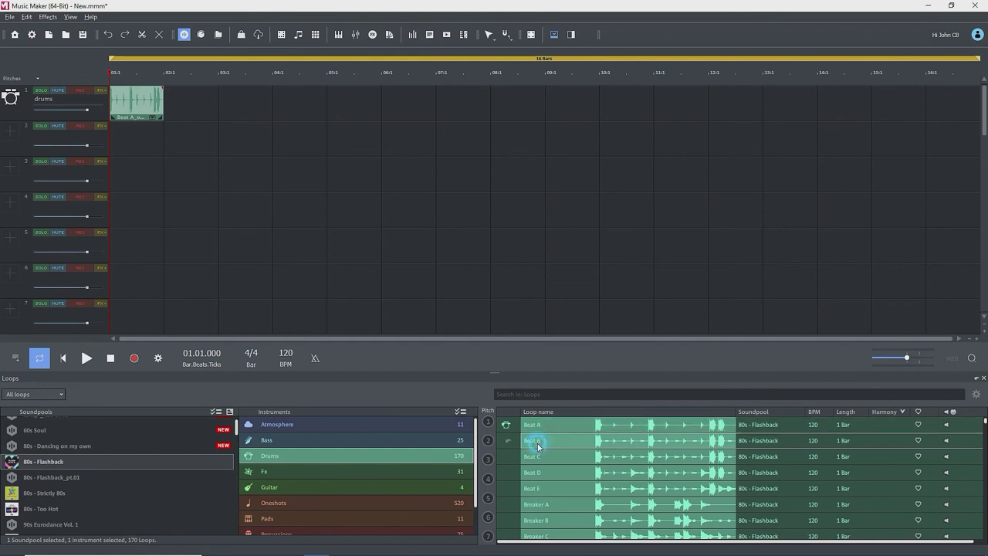
pyautogui.doubleClick(535, 455)
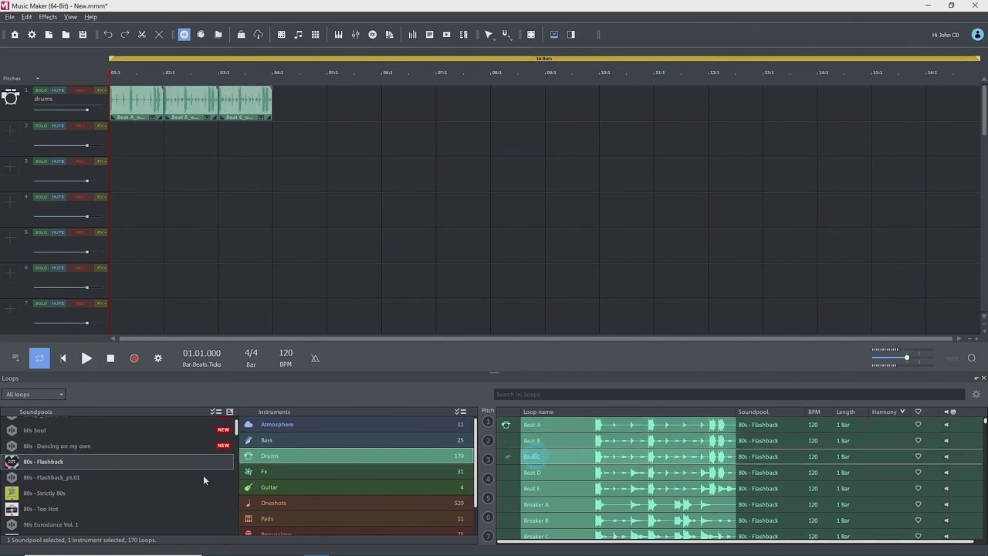
pyautogui.click(71, 478)
pyautogui.click(266, 440)
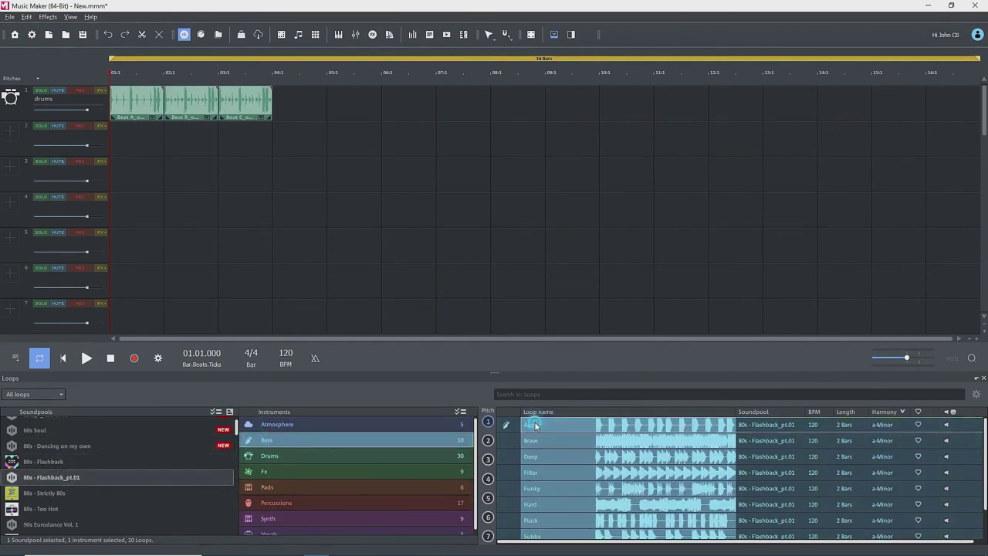
pyautogui.doubleClick(537, 426)
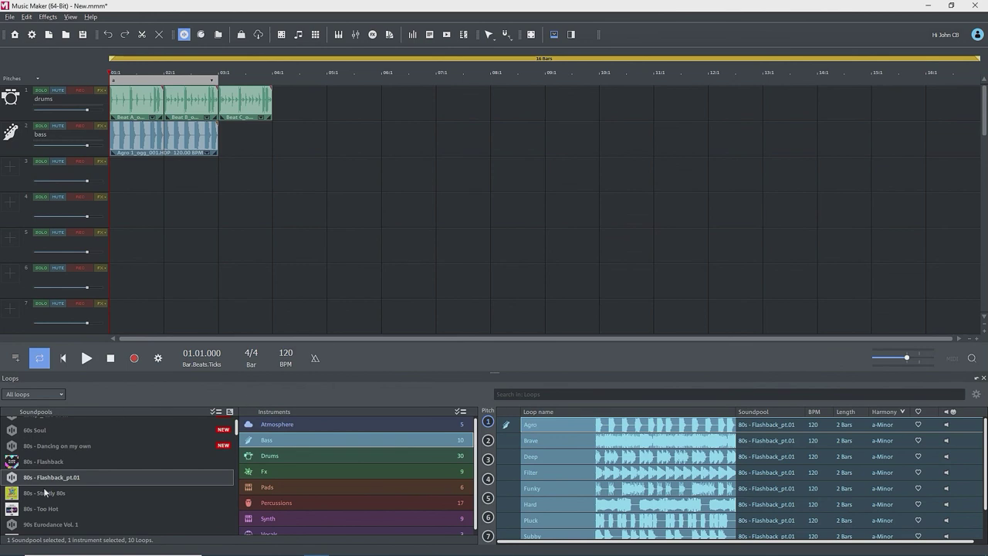
pyautogui.click(43, 509)
pyautogui.click(315, 485)
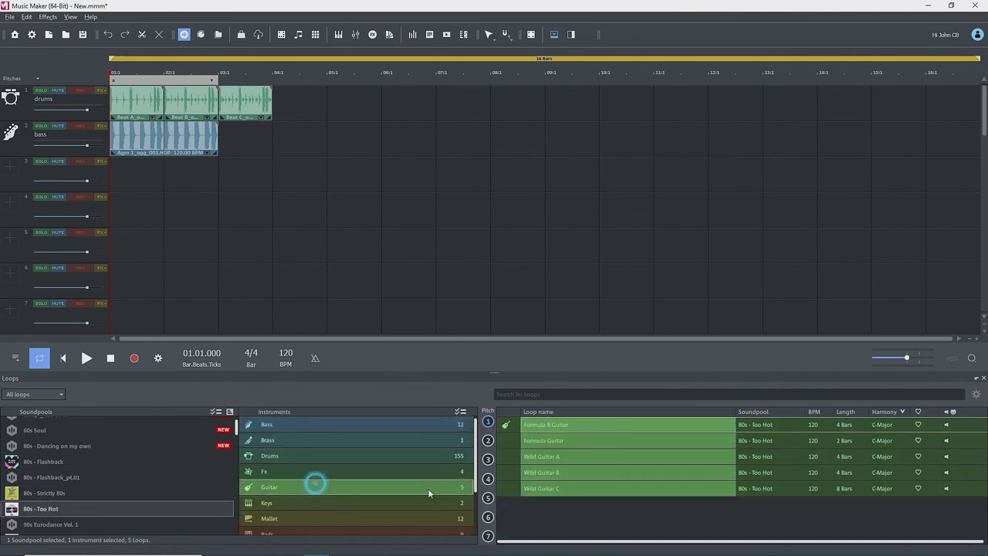
pyautogui.doubleClick(545, 425)
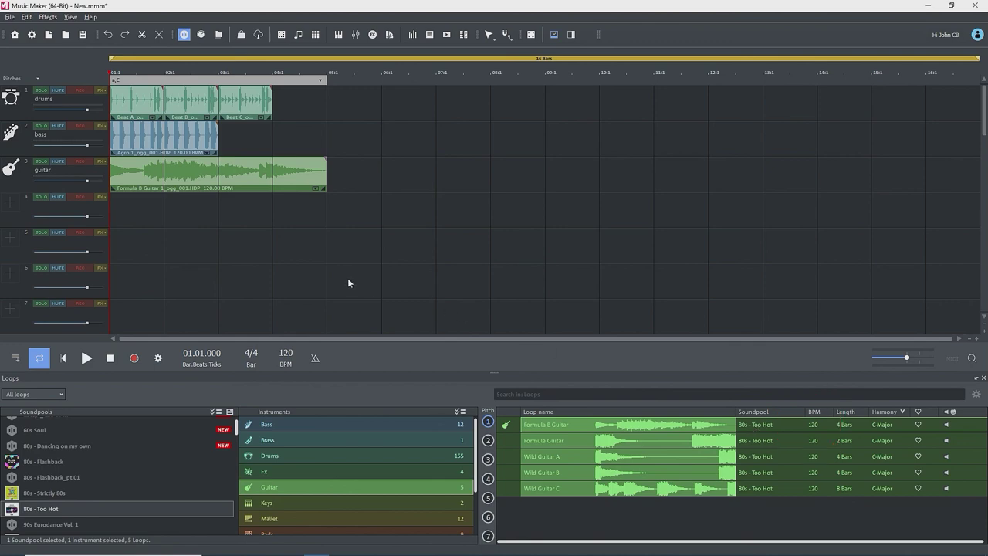
# Record a short MIDI part of three notes on the Orchestral Ensemble track.
pyautogui.click(338, 34)
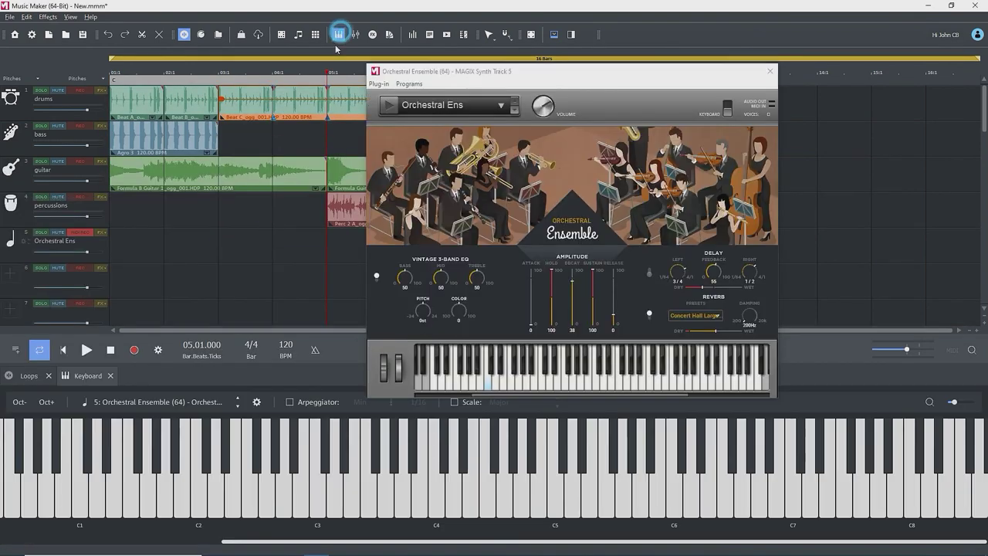
pyautogui.click(134, 350)
pyautogui.press('p')
pyautogui.press('y')
pyautogui.press('r')
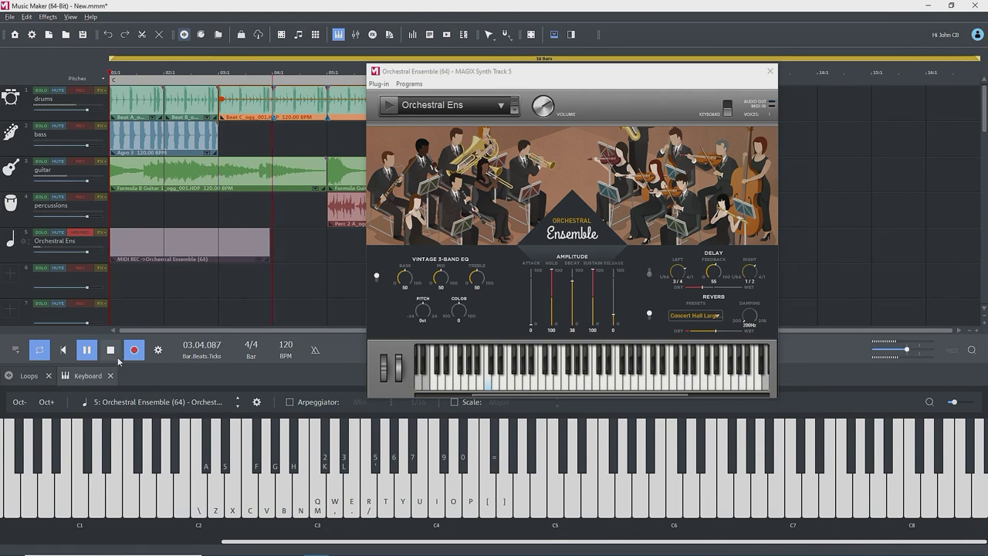
pyautogui.click(110, 349)
# Confirm the audio recording settings, move the loop start to bar 4, and begin an audio take.
pyautogui.click(158, 350)
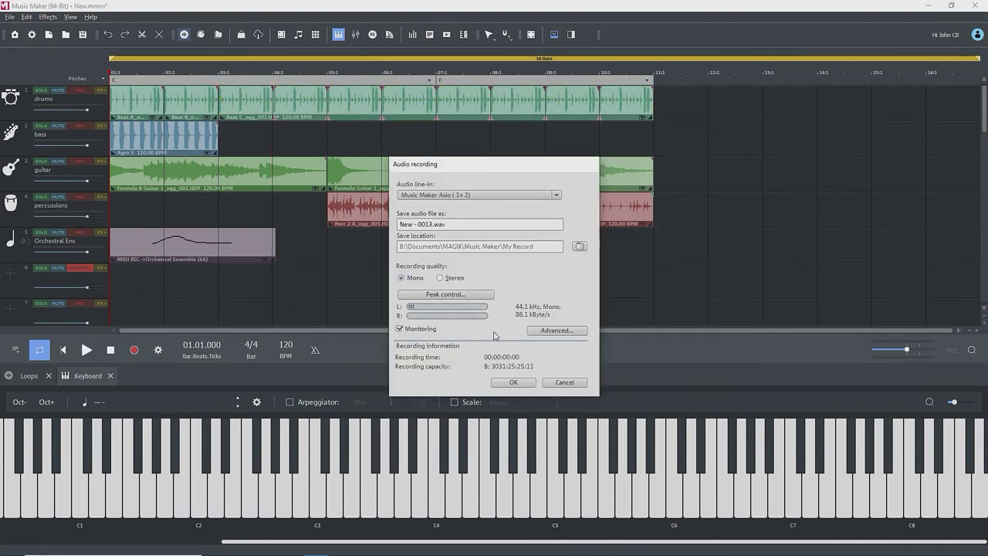
pyautogui.click(512, 383)
pyautogui.click(293, 53)
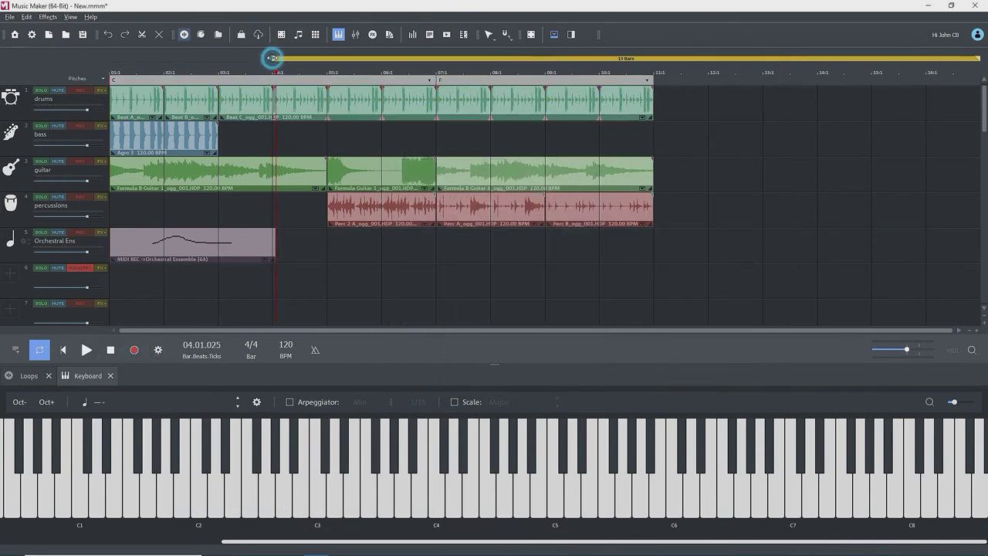
pyautogui.click(133, 350)
pyautogui.click(399, 296)
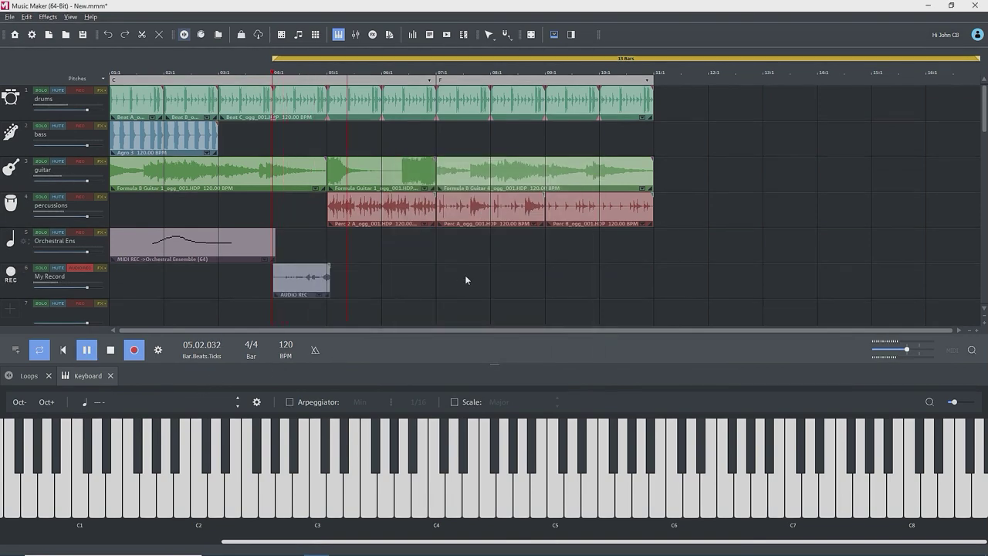